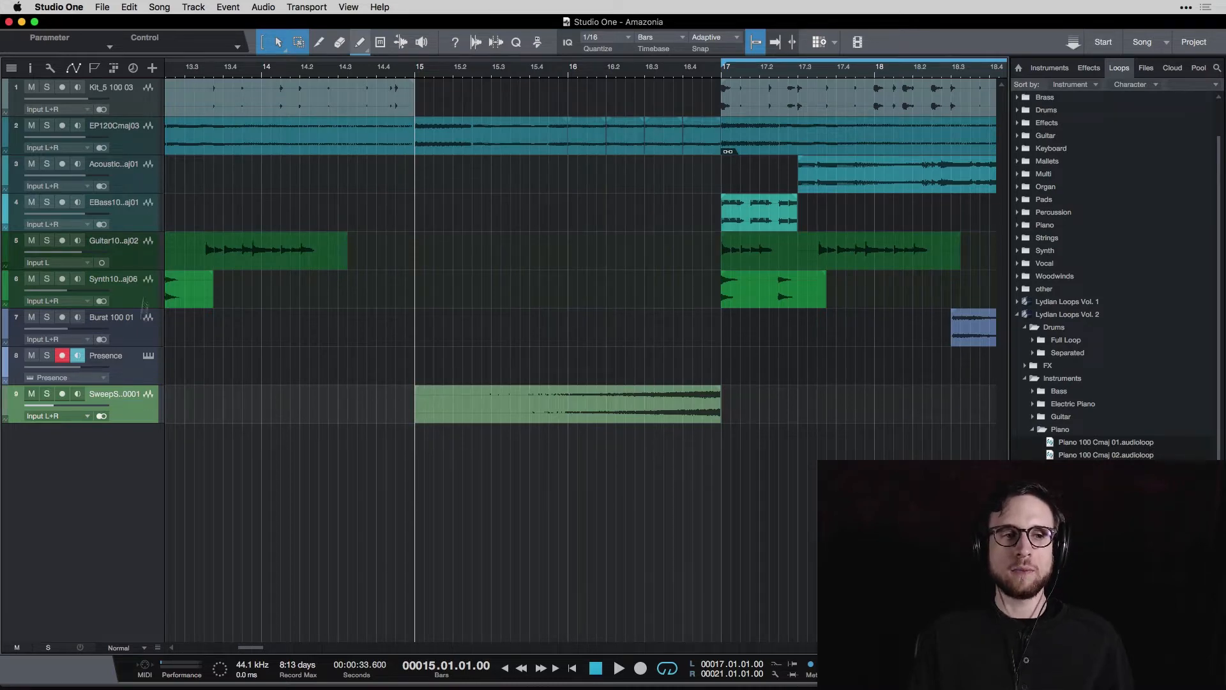
Open the Presence XT instrument from the Presence track to examine its controls, and close it again
left_click(134, 366)
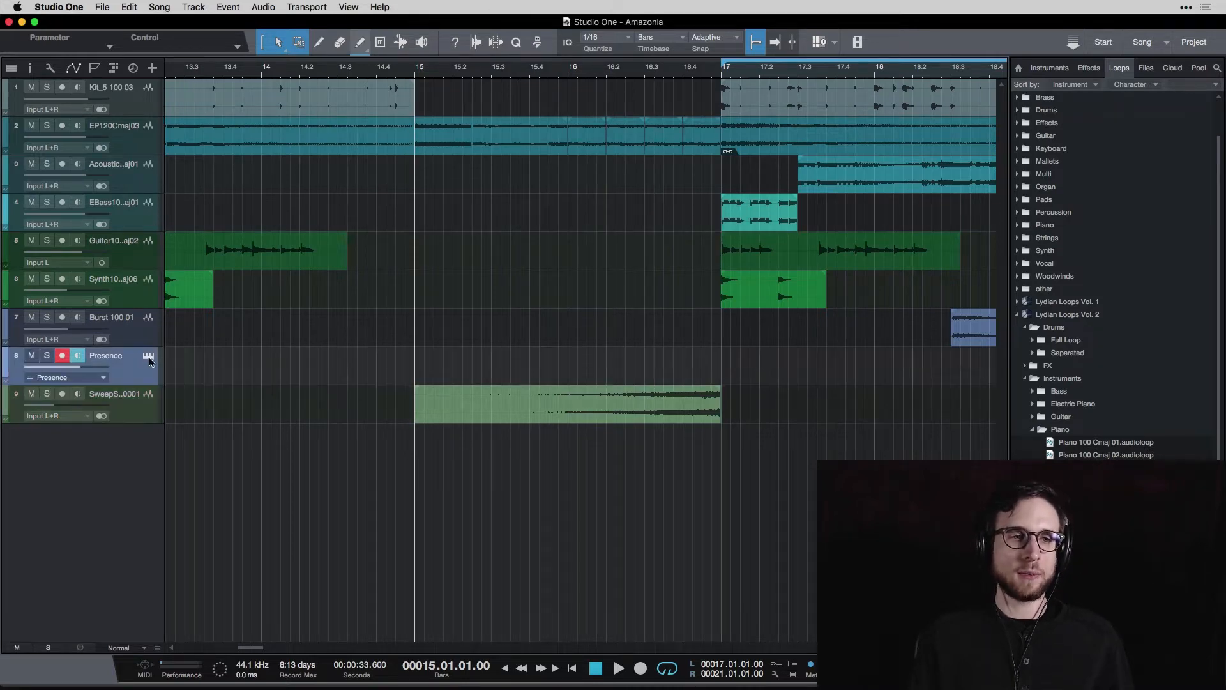
left_click(149, 360)
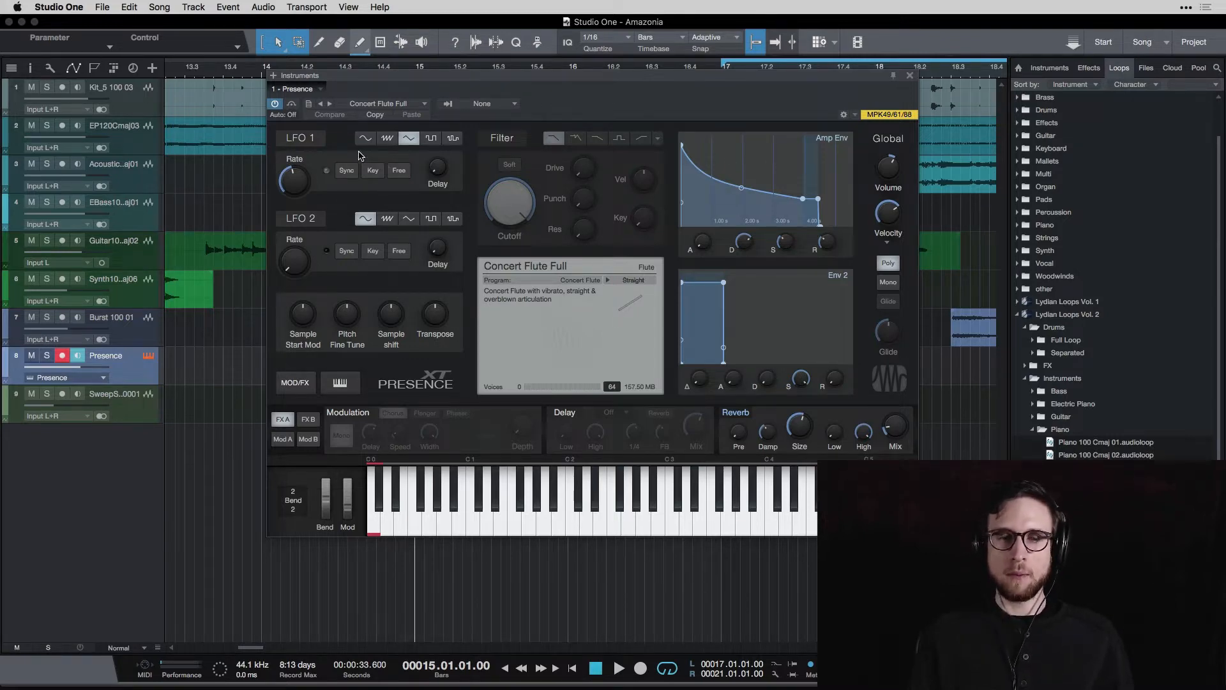
left_click(910, 77)
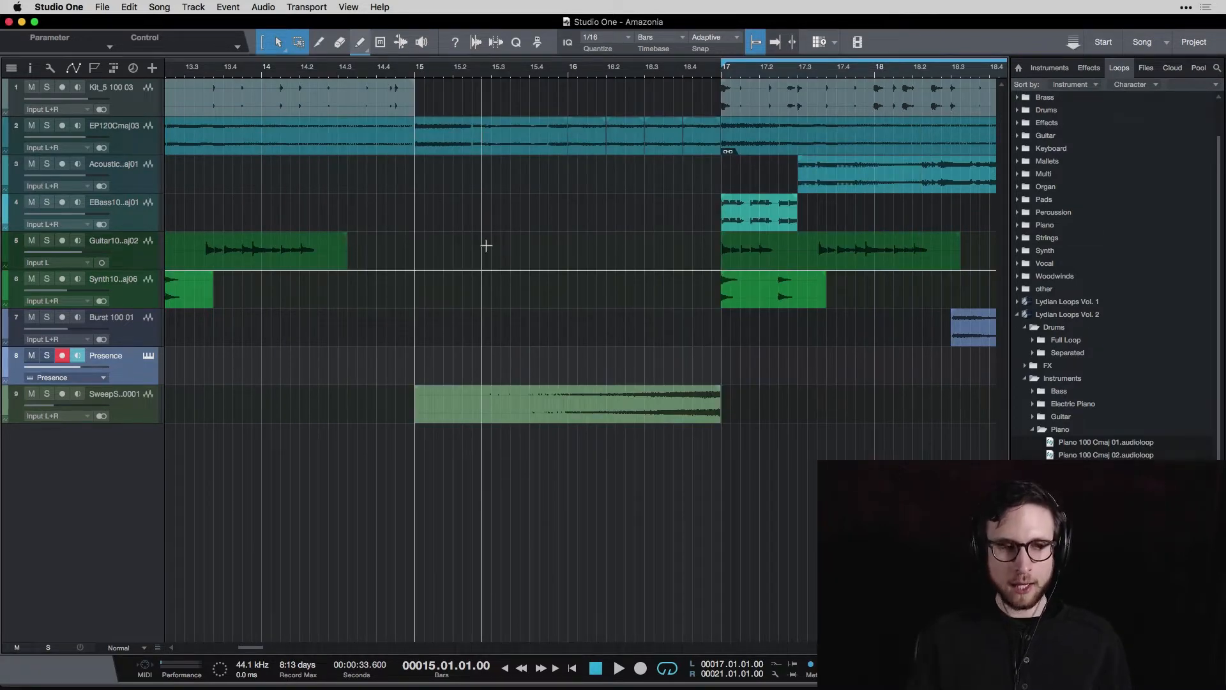
Show the automation view for the tracks in the arrangement
key("a")
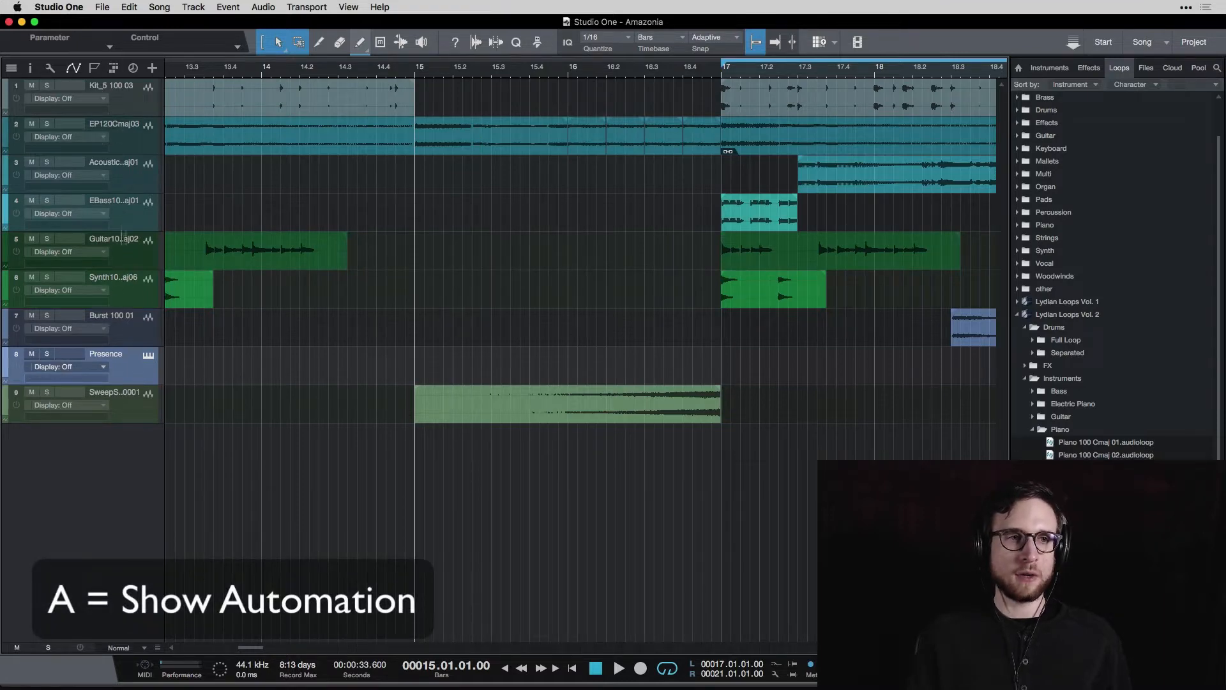
key("a")
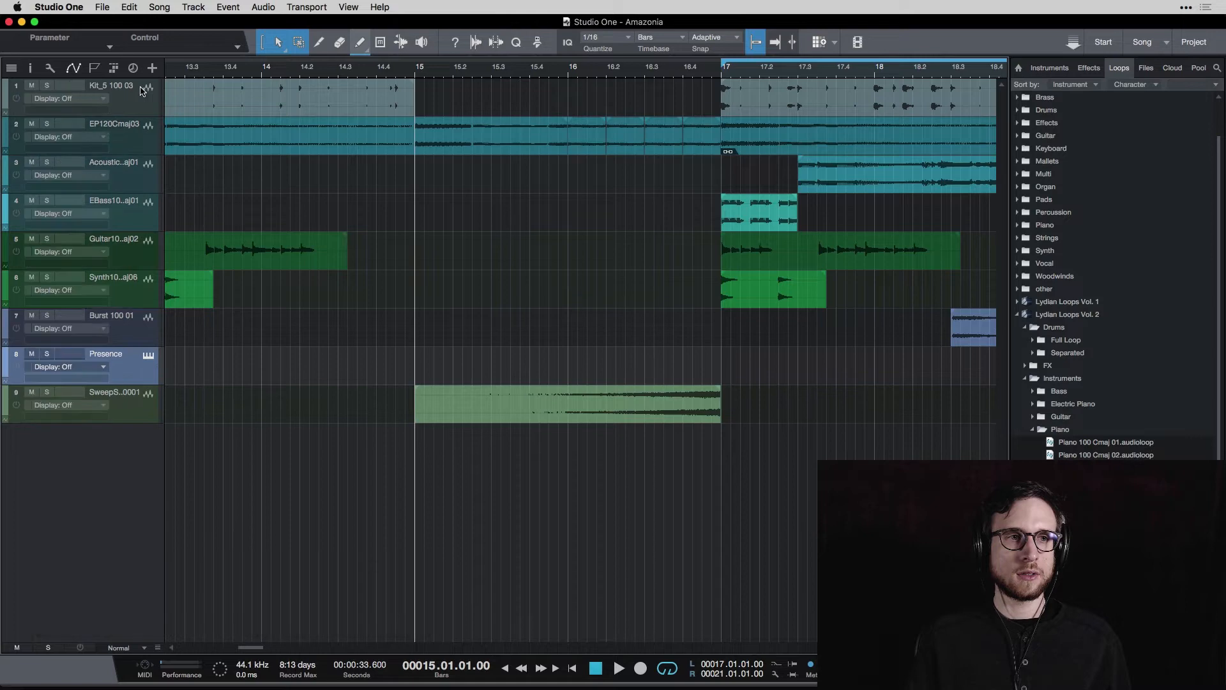
key("a")
key("a")
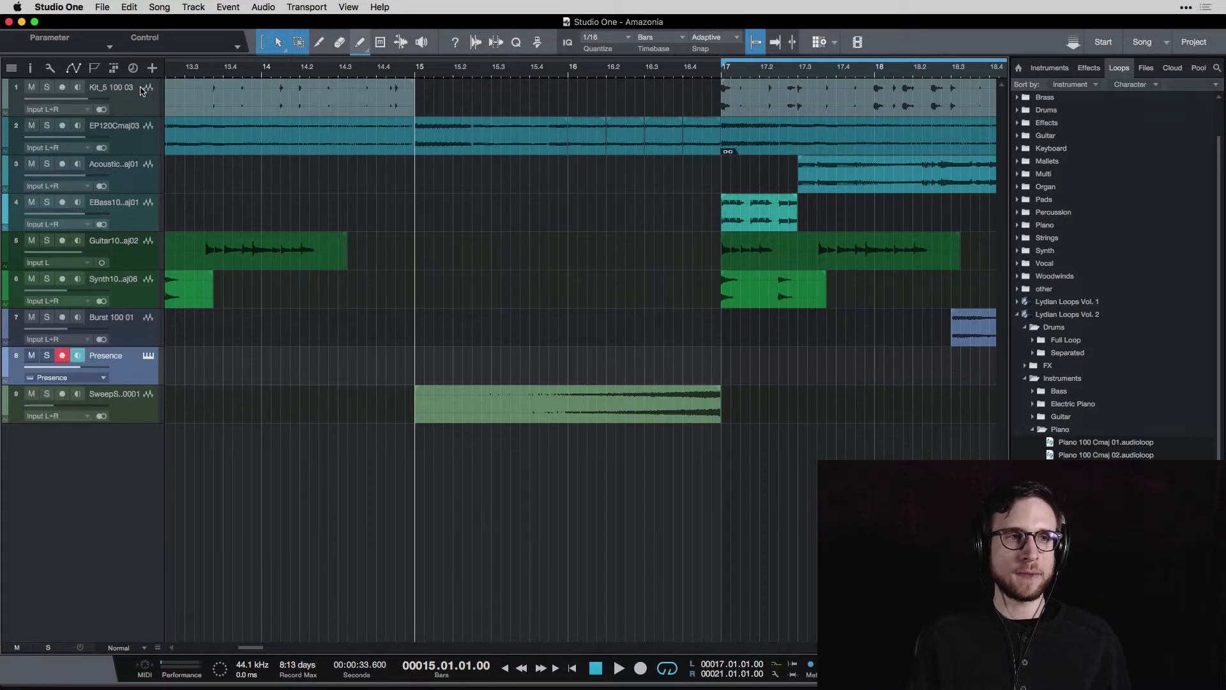
left_click(75, 76)
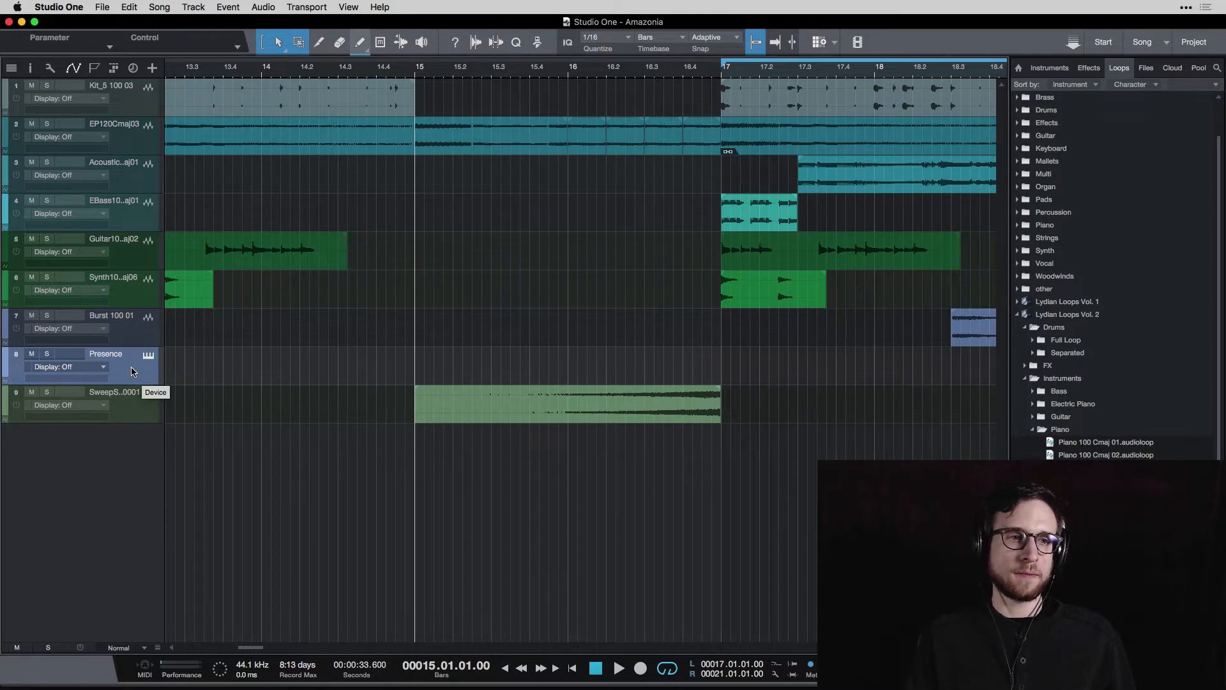
Solo the Kit_5 100 03 track and play it back from bar 17
scroll(602, 205, "right", 5)
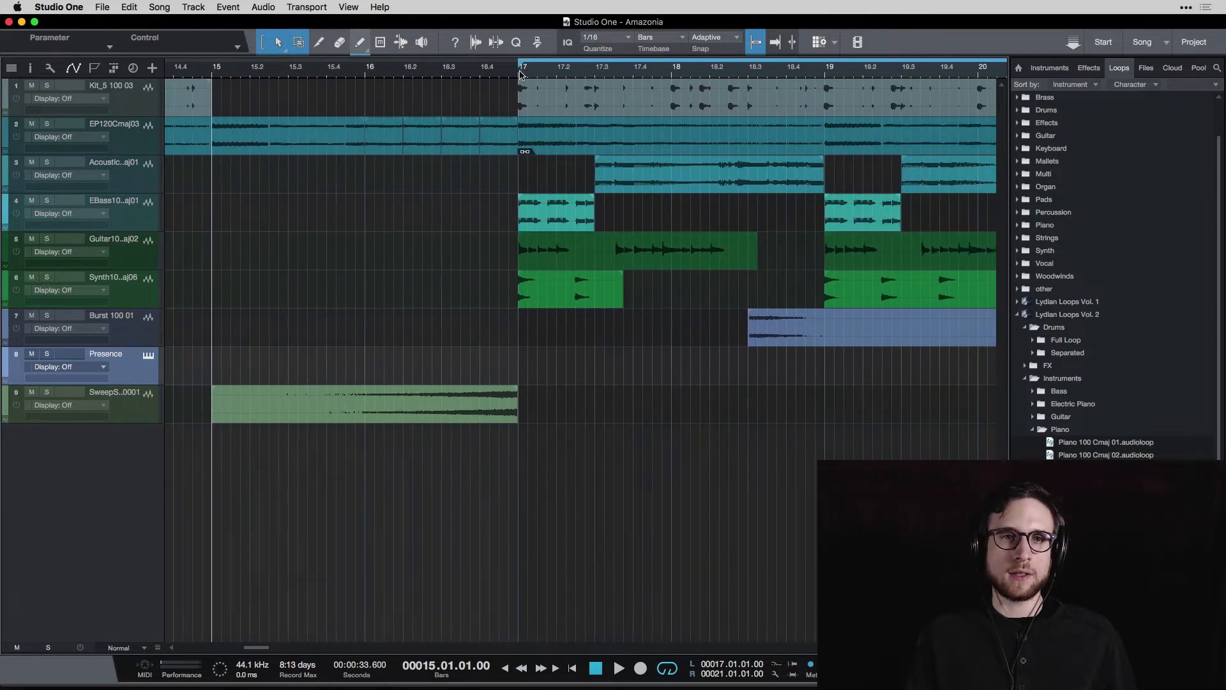
left_click(519, 77)
scroll(447, 255, "right", 5)
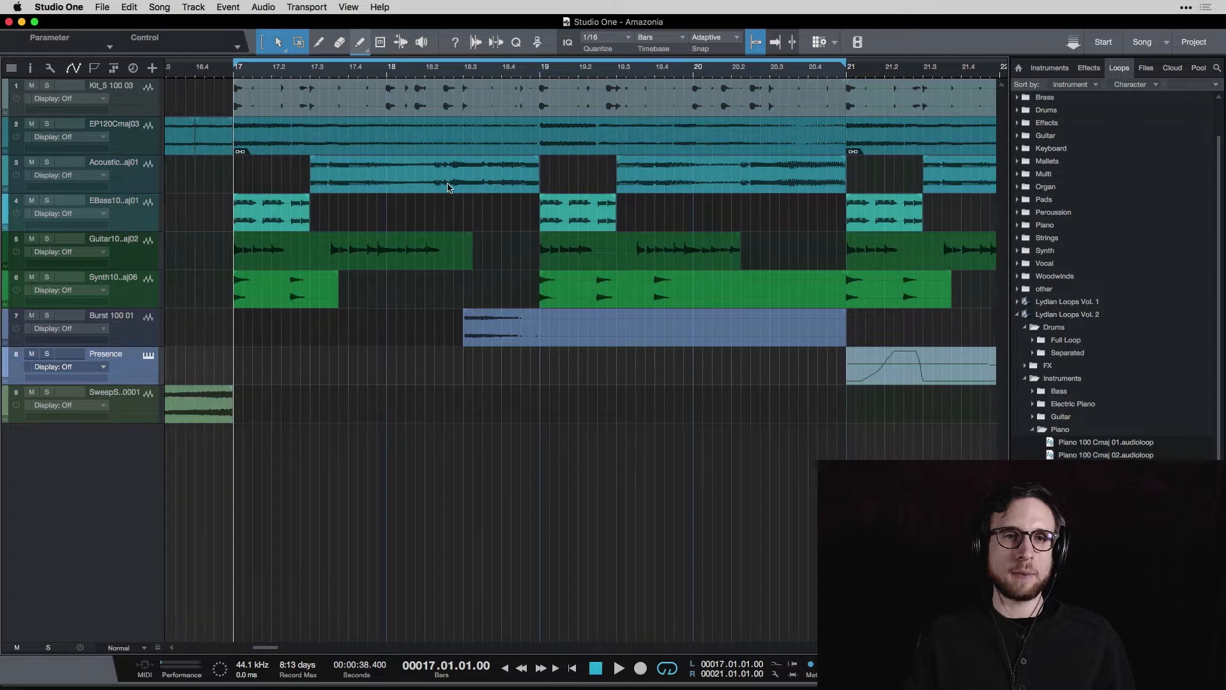
left_click(136, 110)
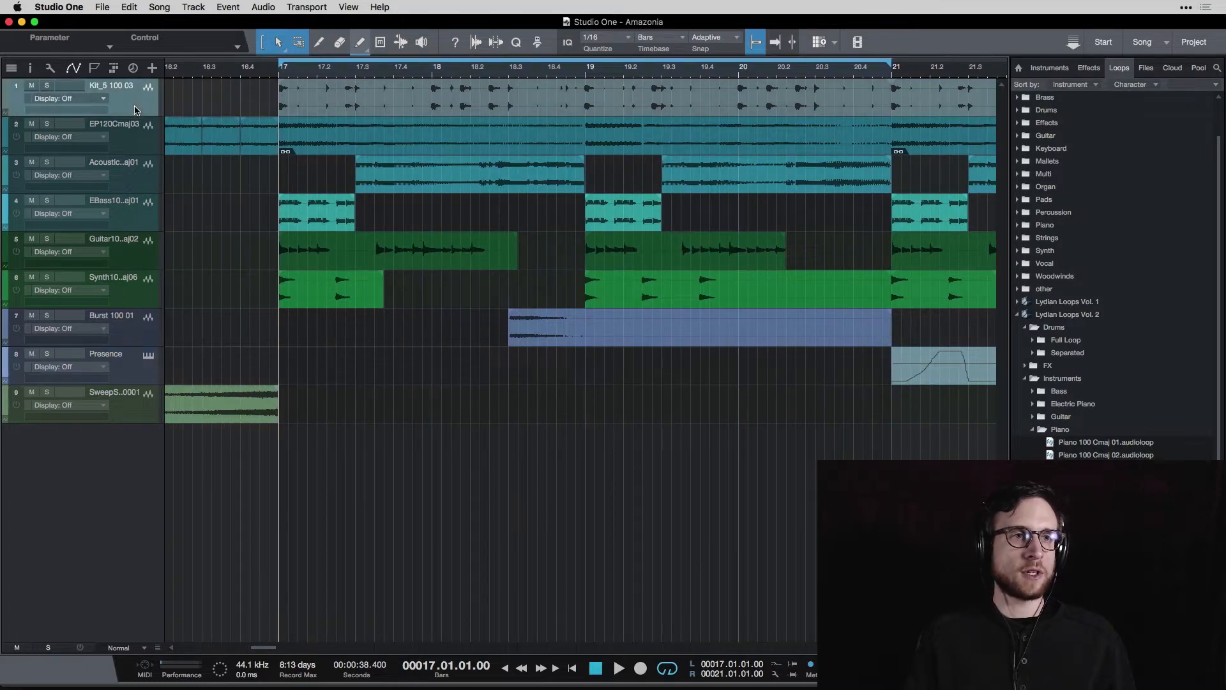
left_click(46, 85)
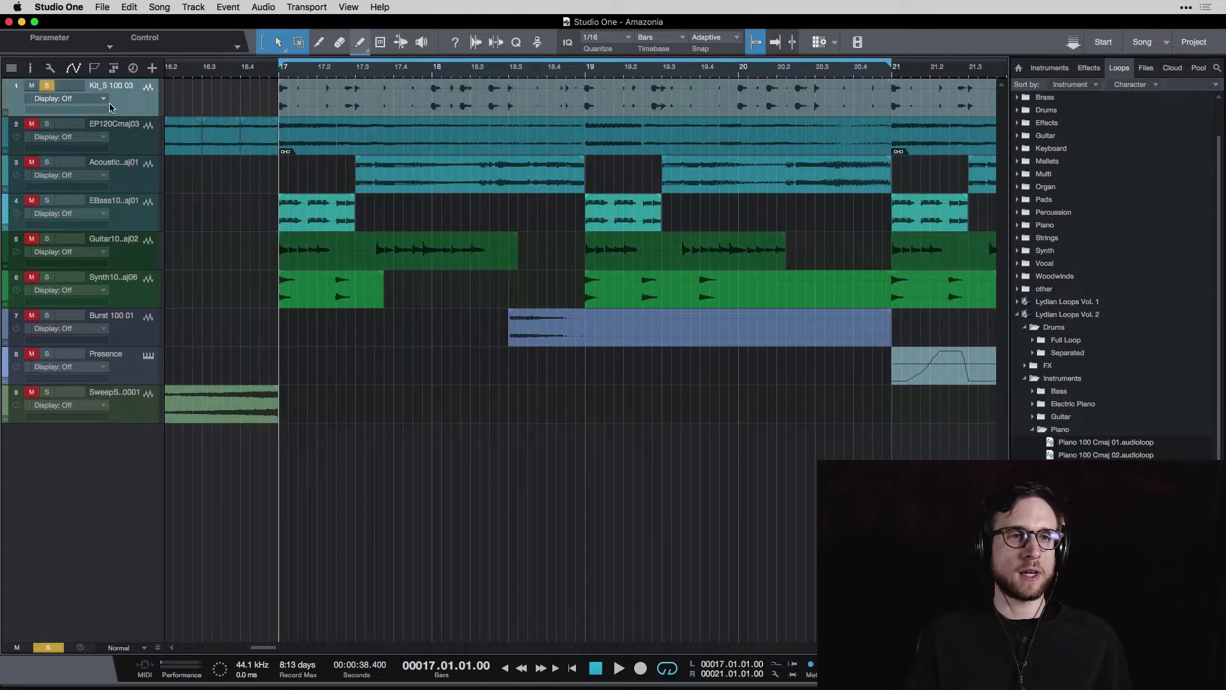
key("space")
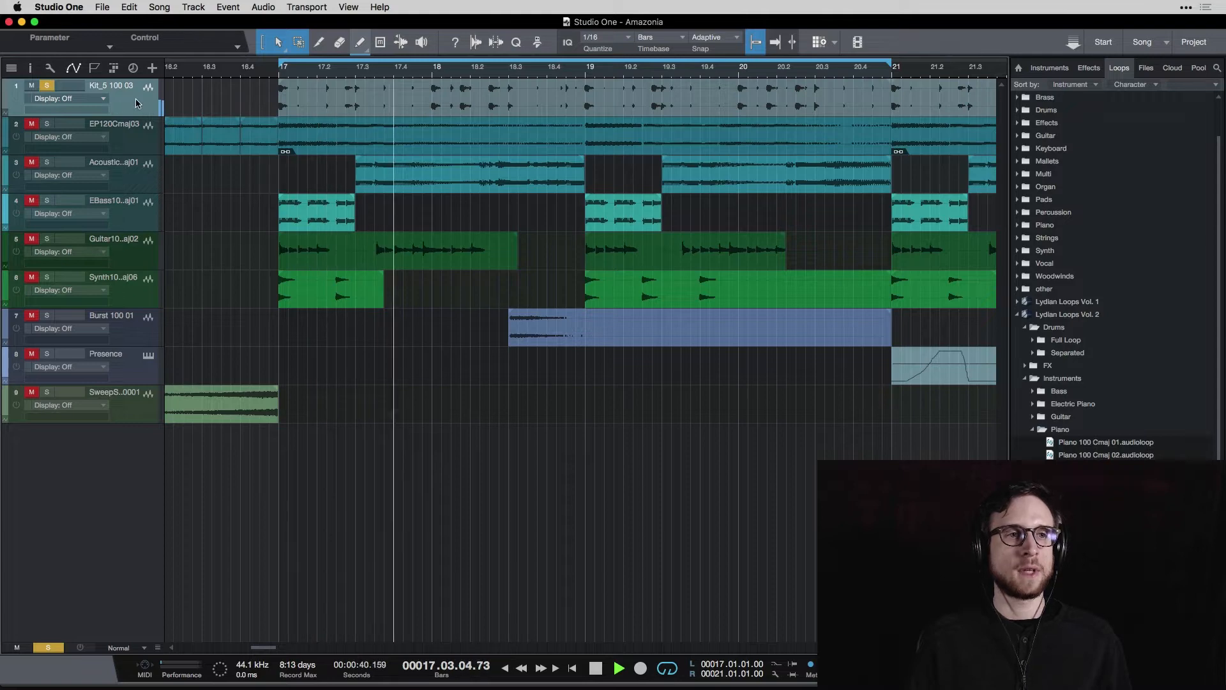
key("space")
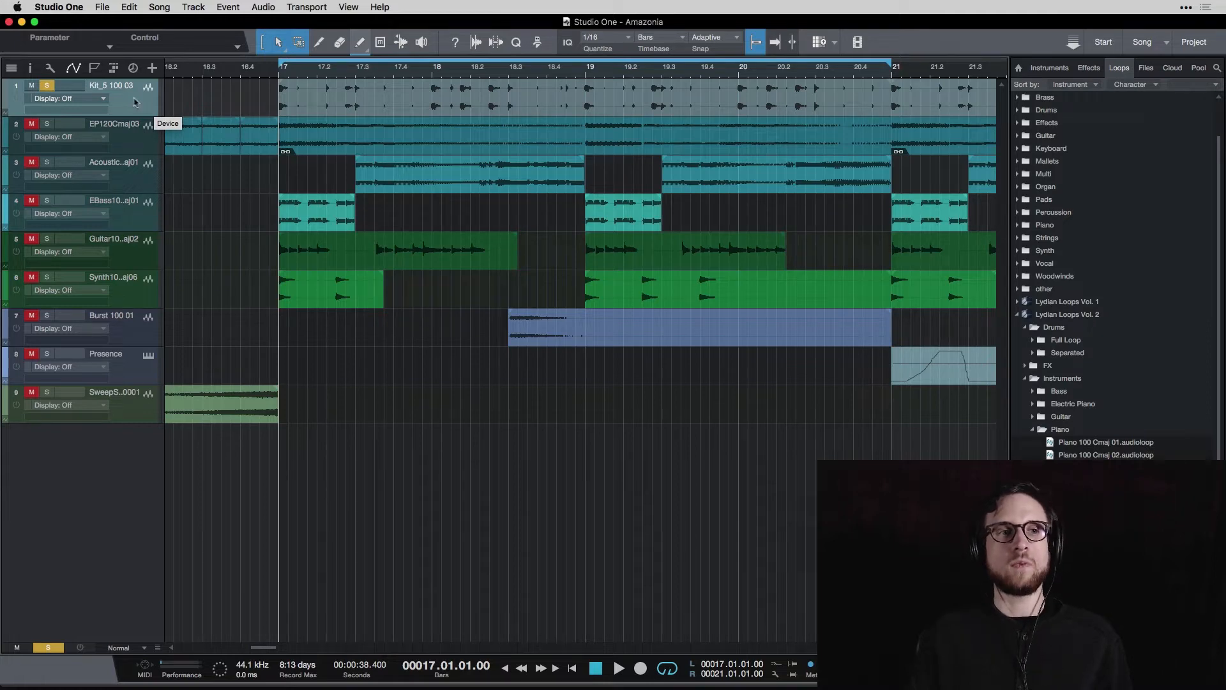
Open the add/remove automation parameters window for the Kit_5 100 03 track and review its Volume, Pan and Mute parameters
left_click(100, 100)
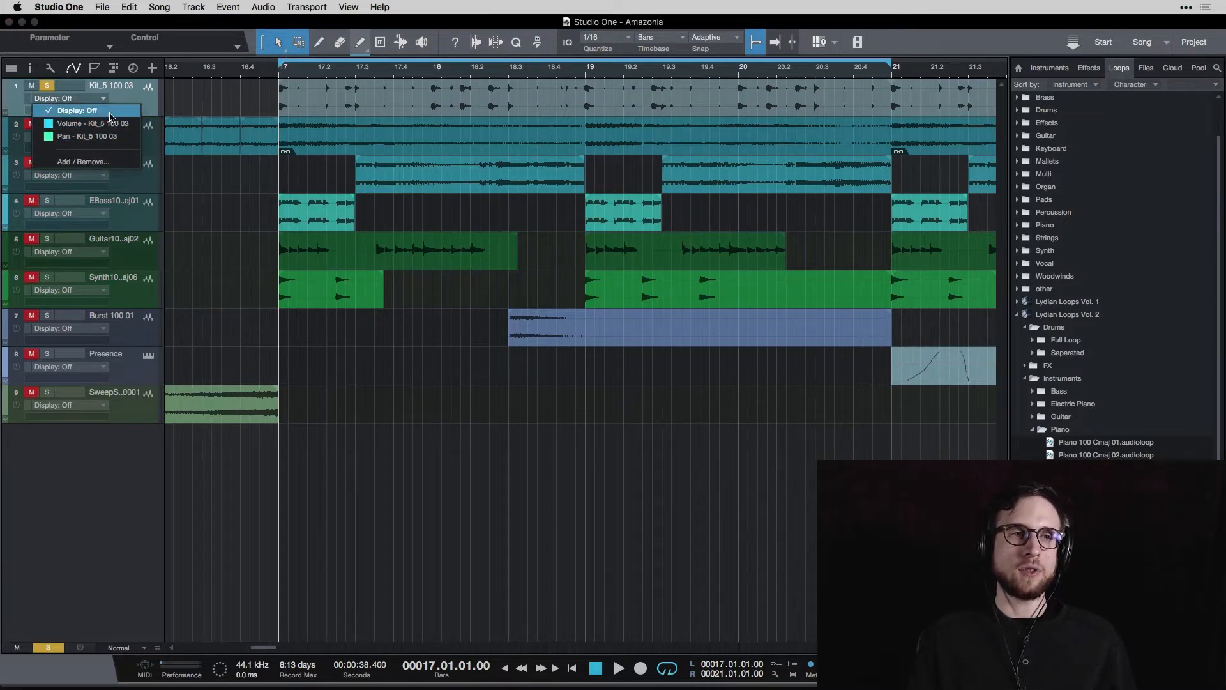
left_click(72, 164)
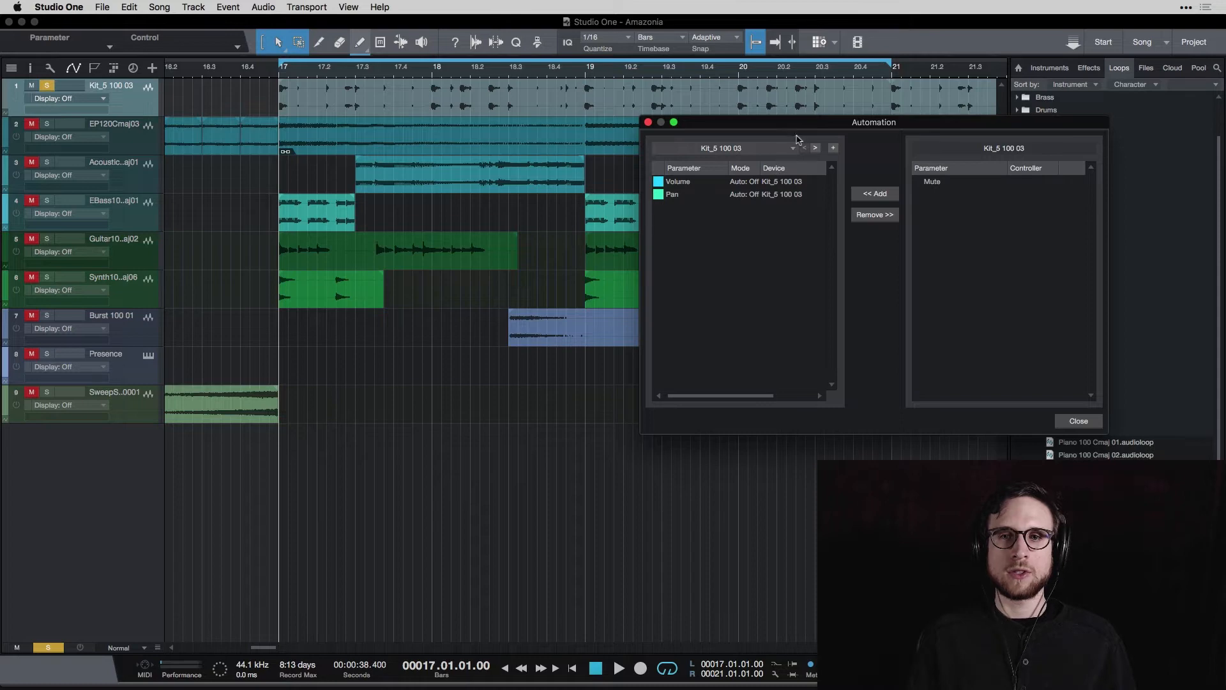
left_click_drag(809, 126, 562, 109)
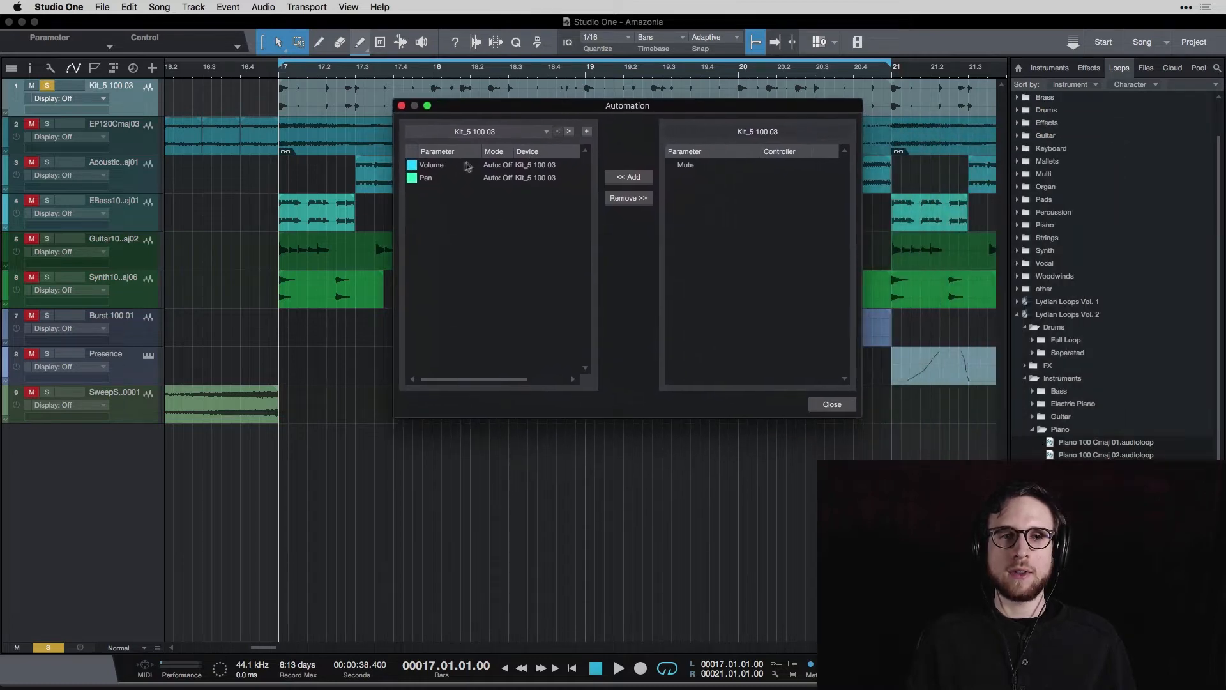
left_click(453, 165)
left_click(449, 173)
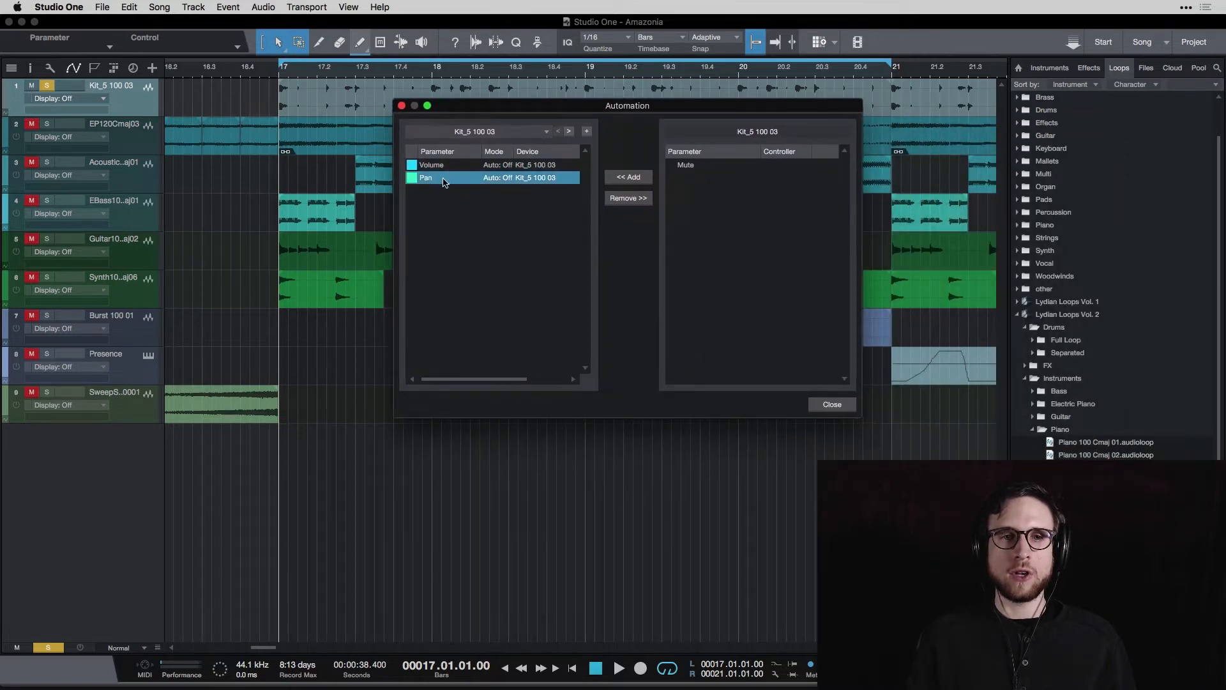
left_click(686, 167)
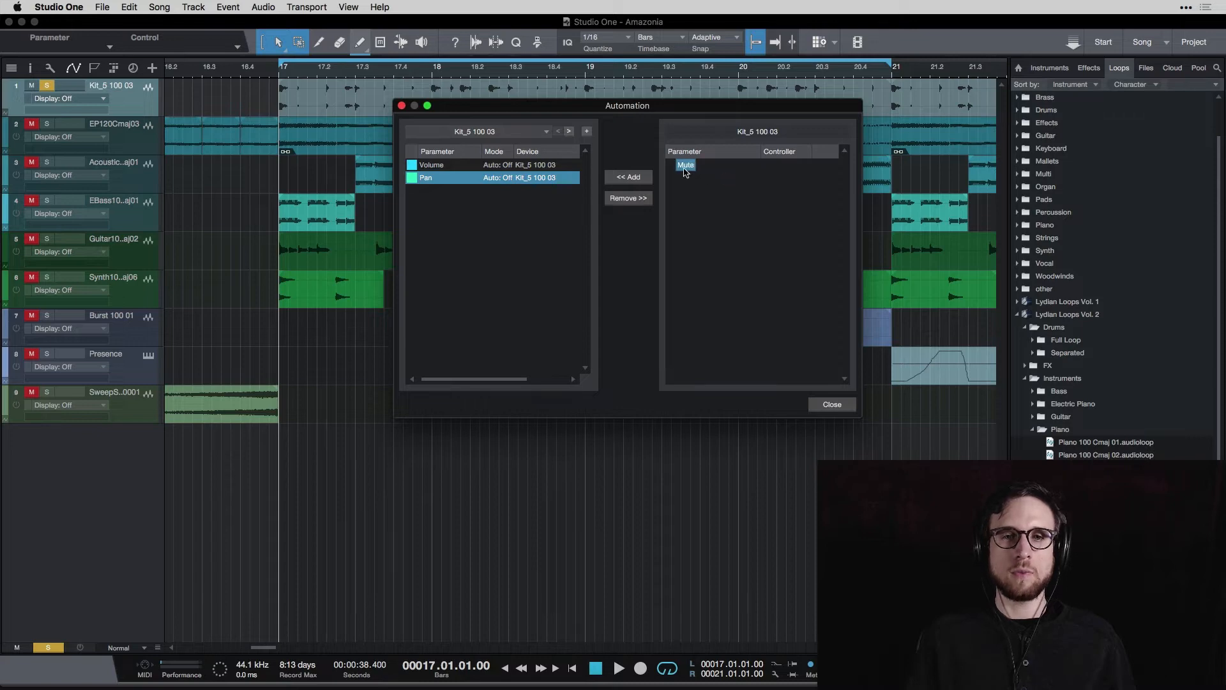
Remove Volume from the Kit_5 100 03 track's automation parameters and add it back to the list
left_click(436, 167)
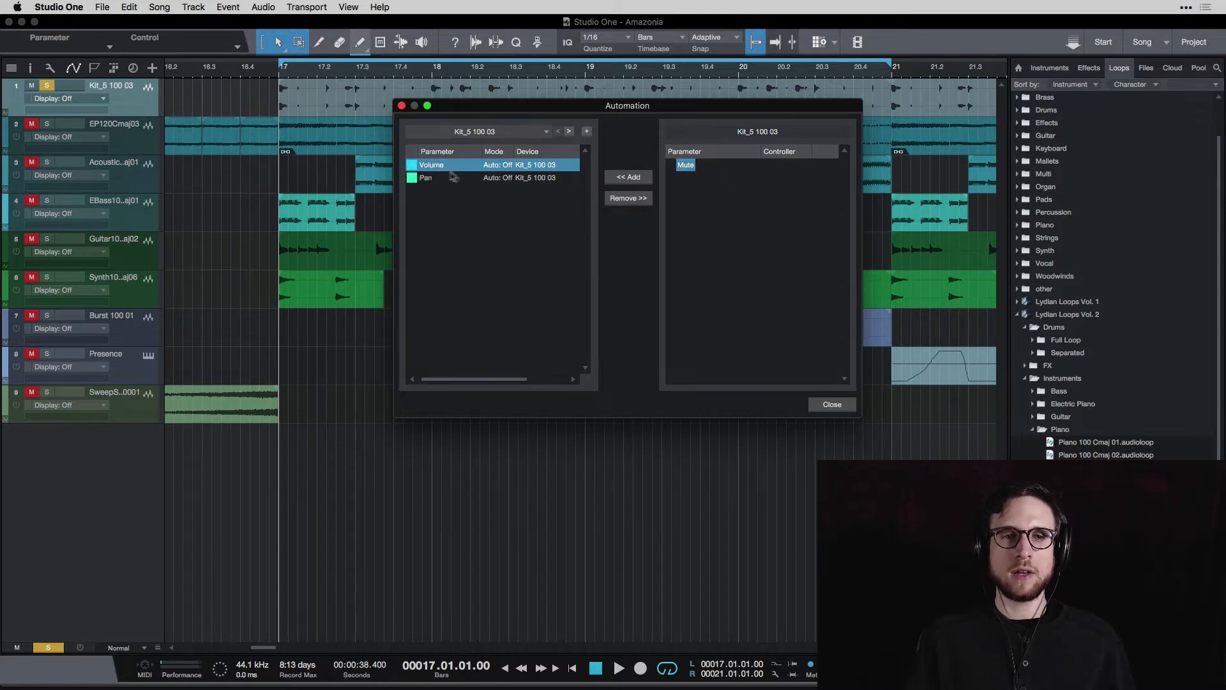
left_click(621, 199)
left_click(686, 166)
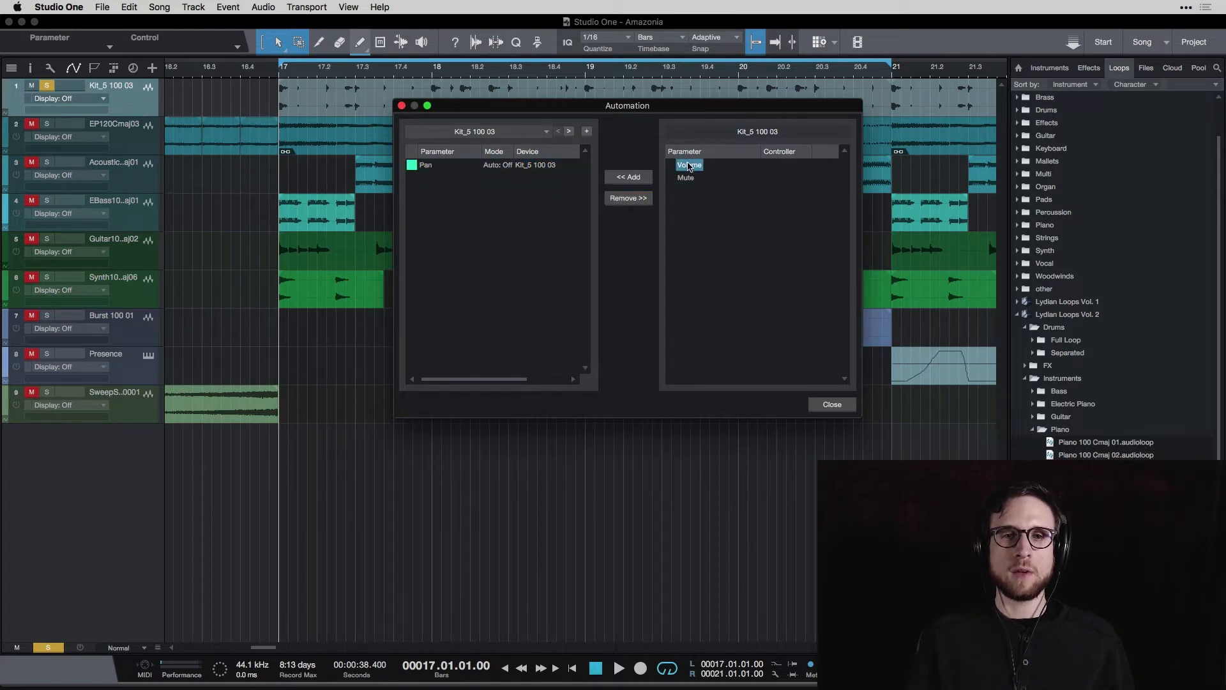
left_click(637, 177)
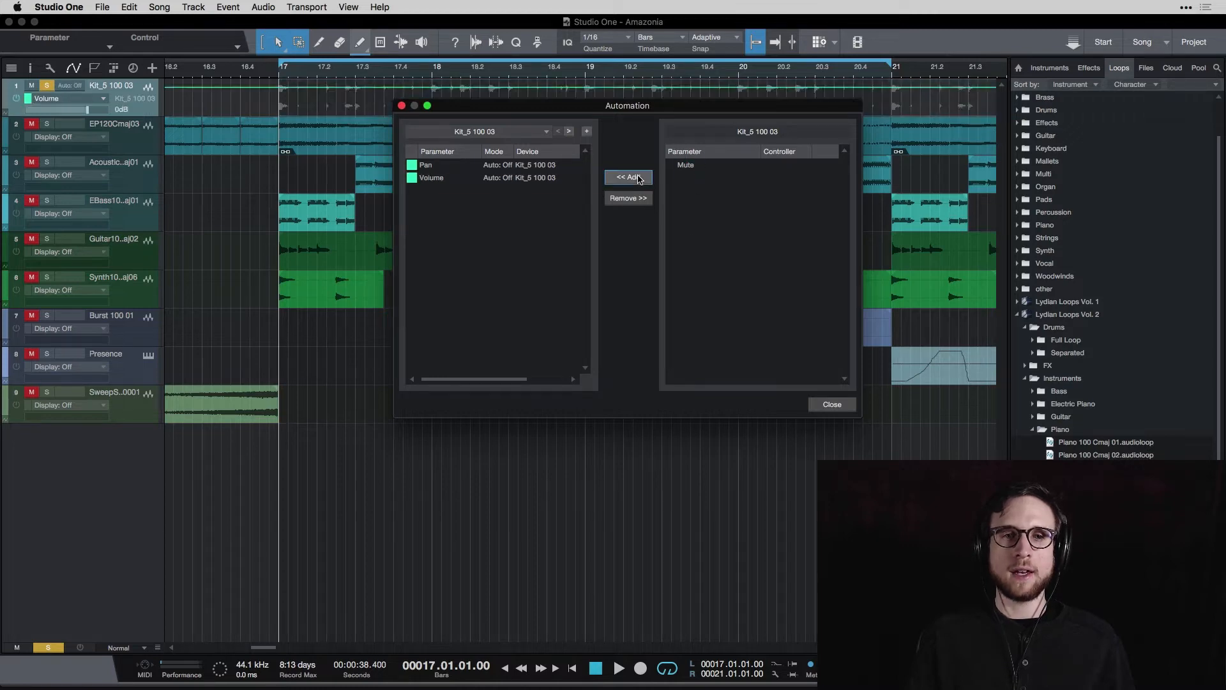
Change the Volume parameter's colour to light blue and close the Automation window
left_click(426, 179)
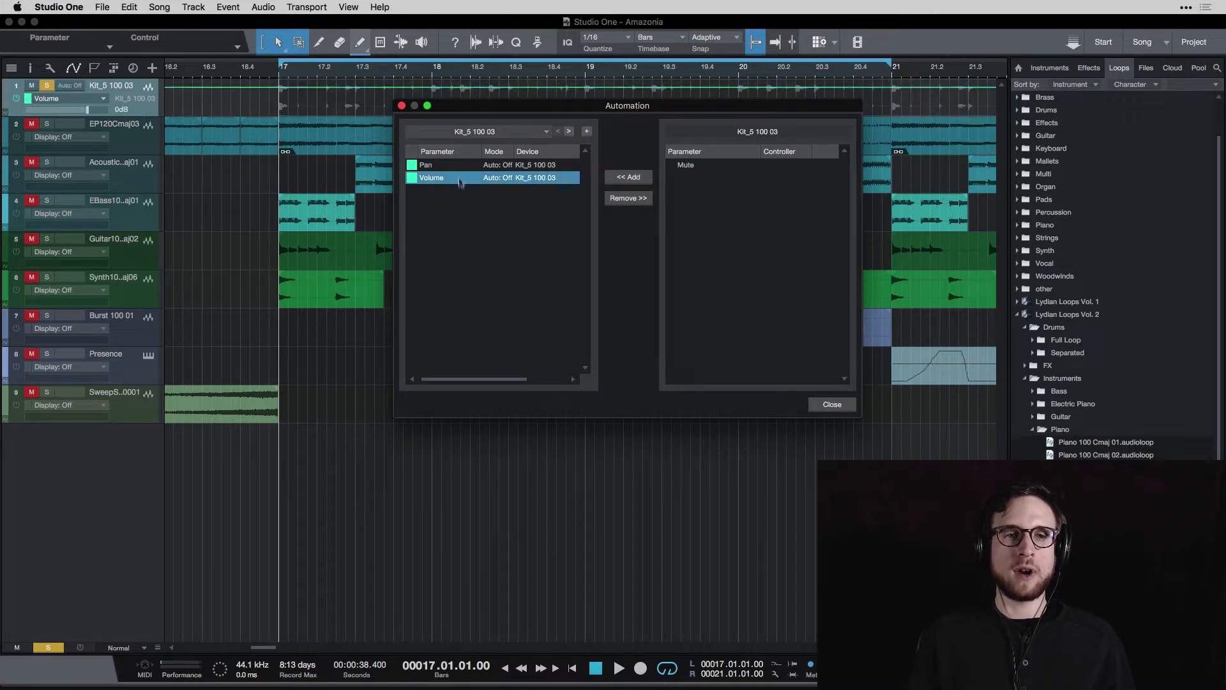
left_click(412, 178)
left_click(416, 196)
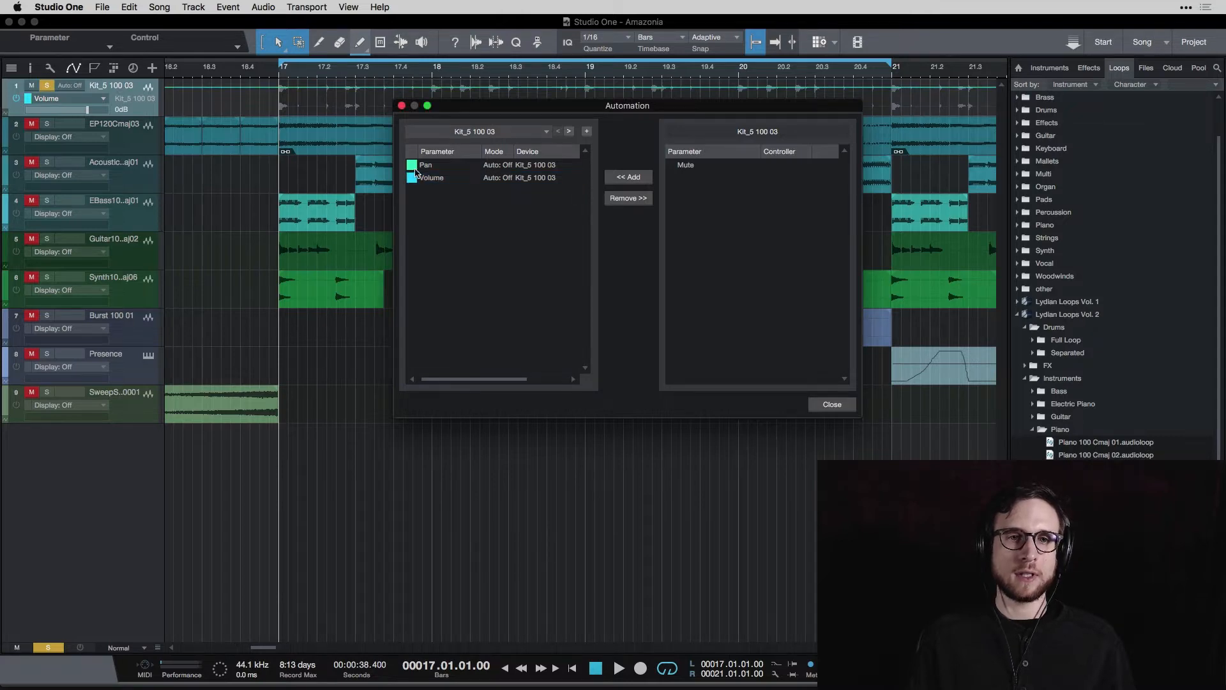
left_click(696, 169)
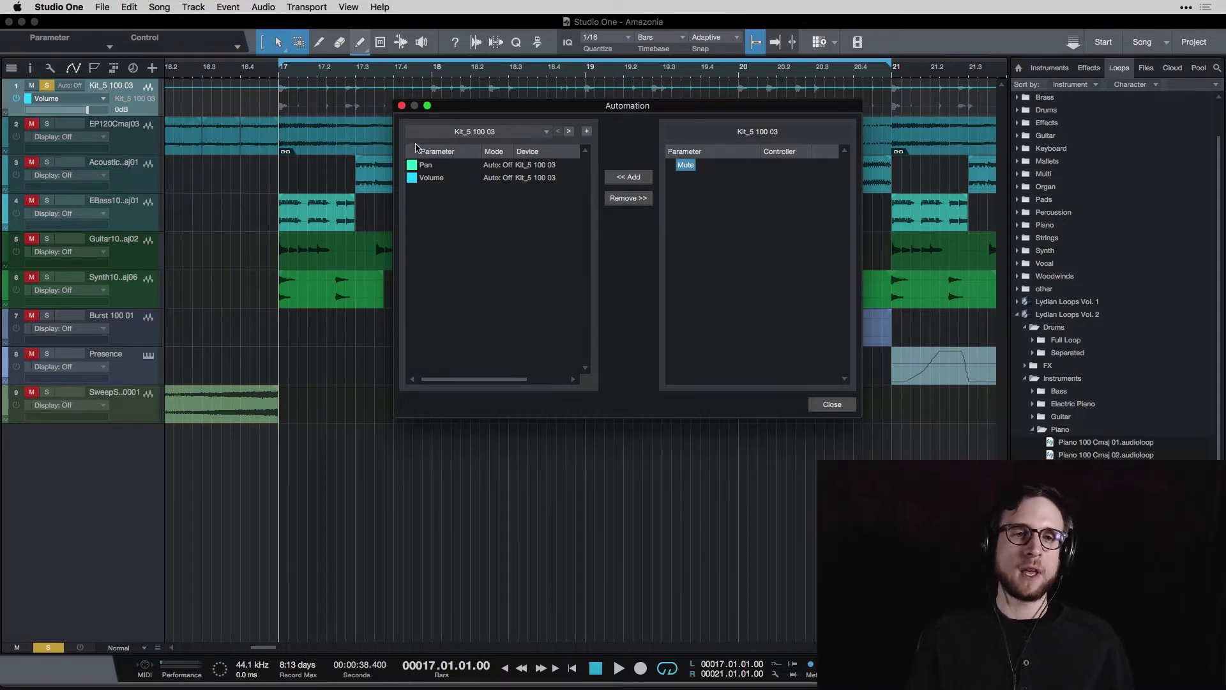
left_click(401, 106)
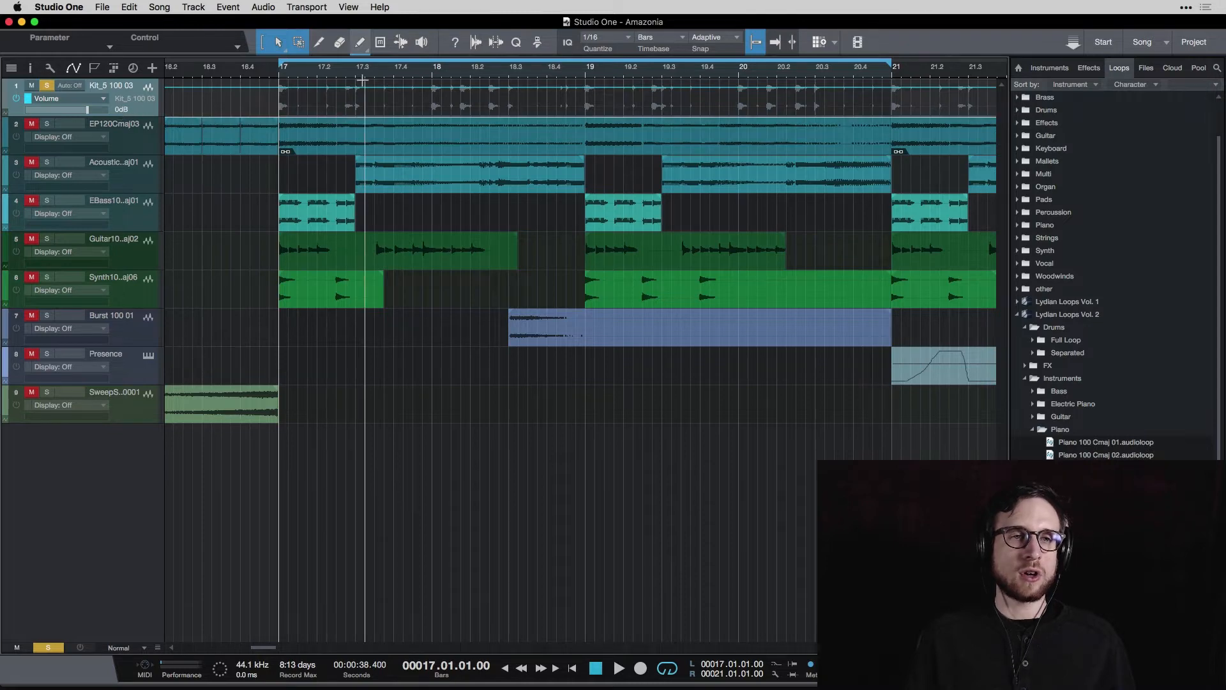
Draw a volume fade on the Kit_5 100 03 track from near bar 17.2 down to silence just before bar 18, and play it
left_click(326, 87)
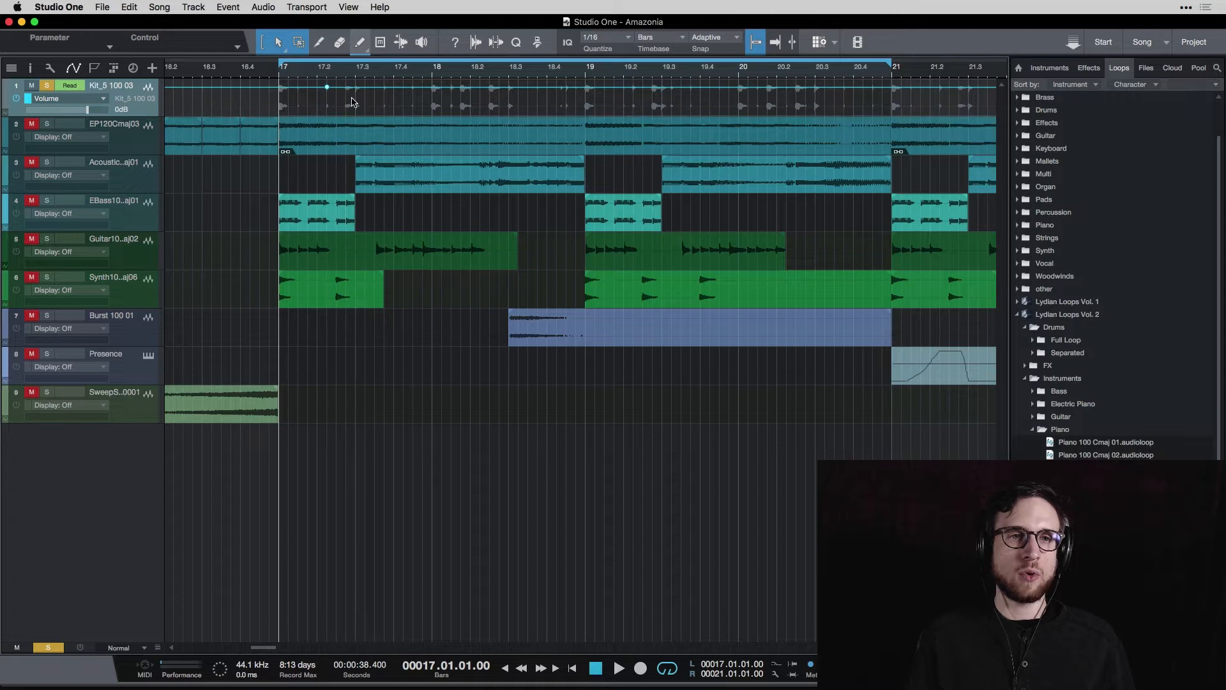
mouse_move(412, 91)
left_mouse_down()
mouse_move(407, 109)
mouse_move(373, 109)
mouse_move(394, 85)
mouse_move(446, 98)
mouse_move(389, 117)
mouse_move(375, 84)
mouse_move(432, 96)
mouse_move(387, 115)
mouse_move(393, 79)
mouse_move(422, 119)
left_mouse_up()
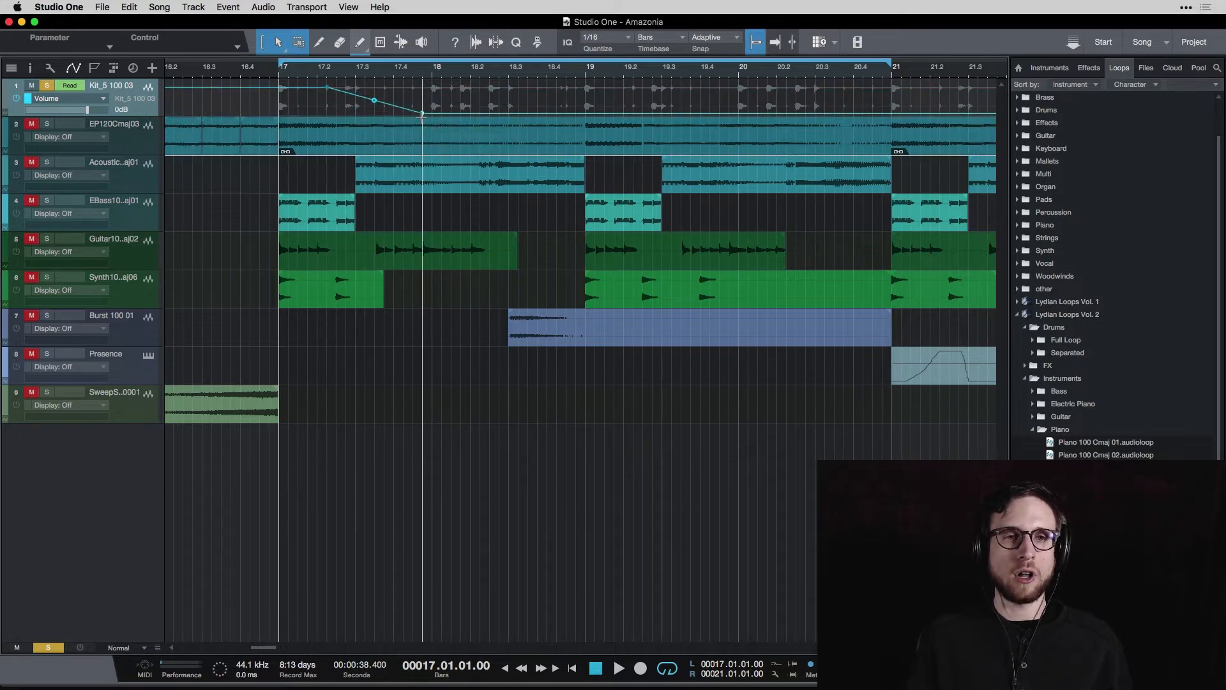
key("space")
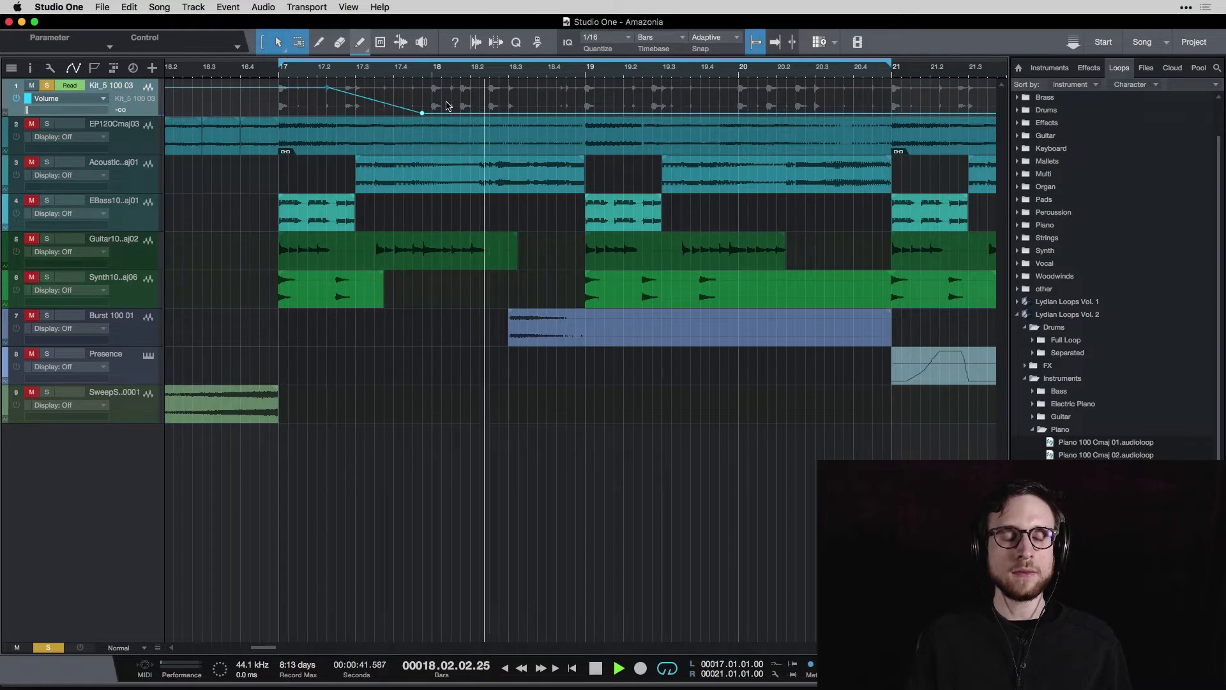
key("space")
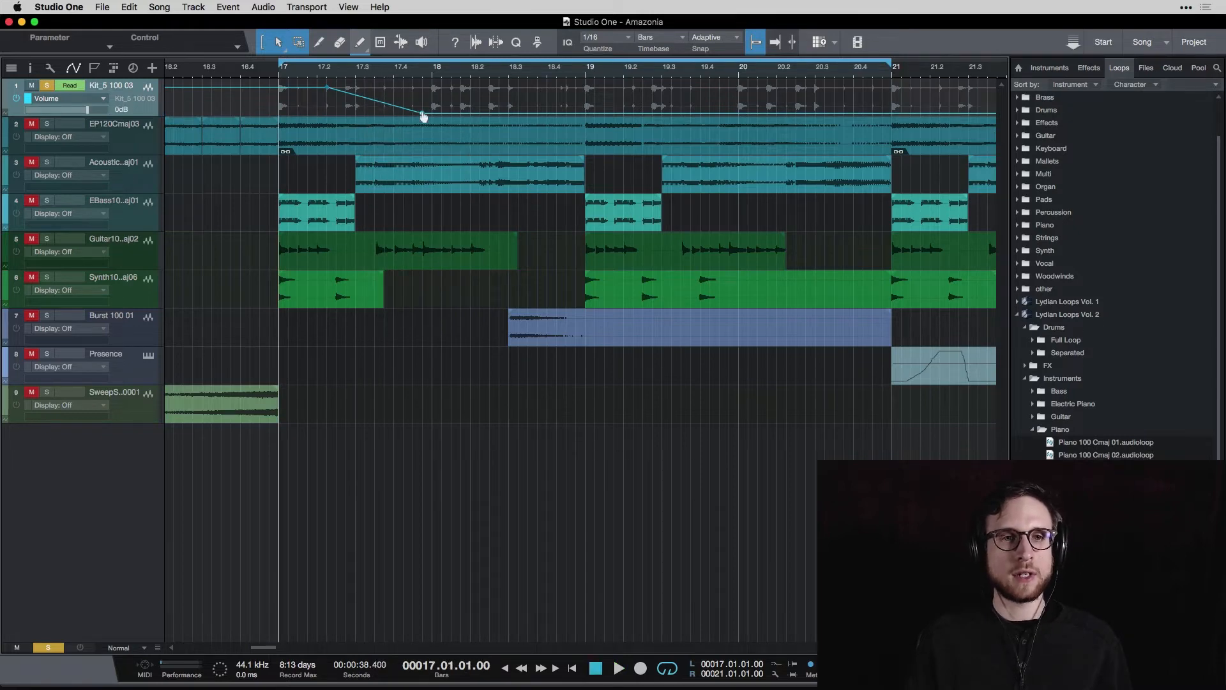
Move the fade's end point to about bar 18 and raise it above 0 dB, playing back the volume increase
left_click_drag(422, 116, 432, 83)
key("space")
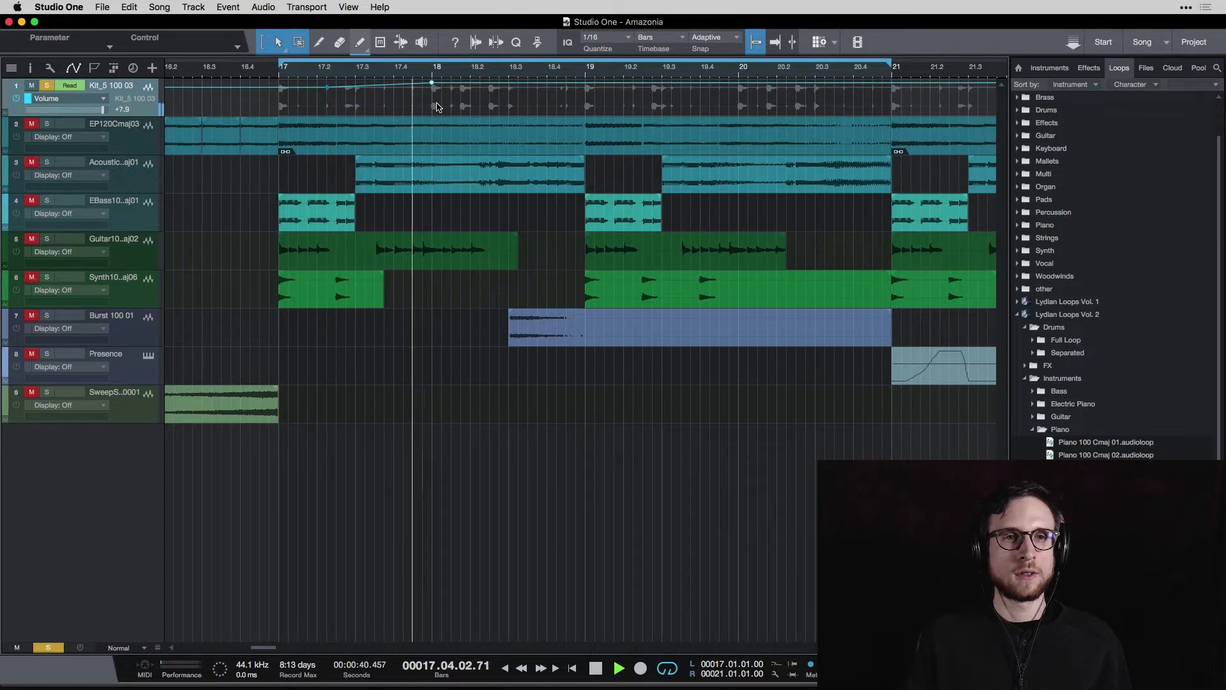
key("space")
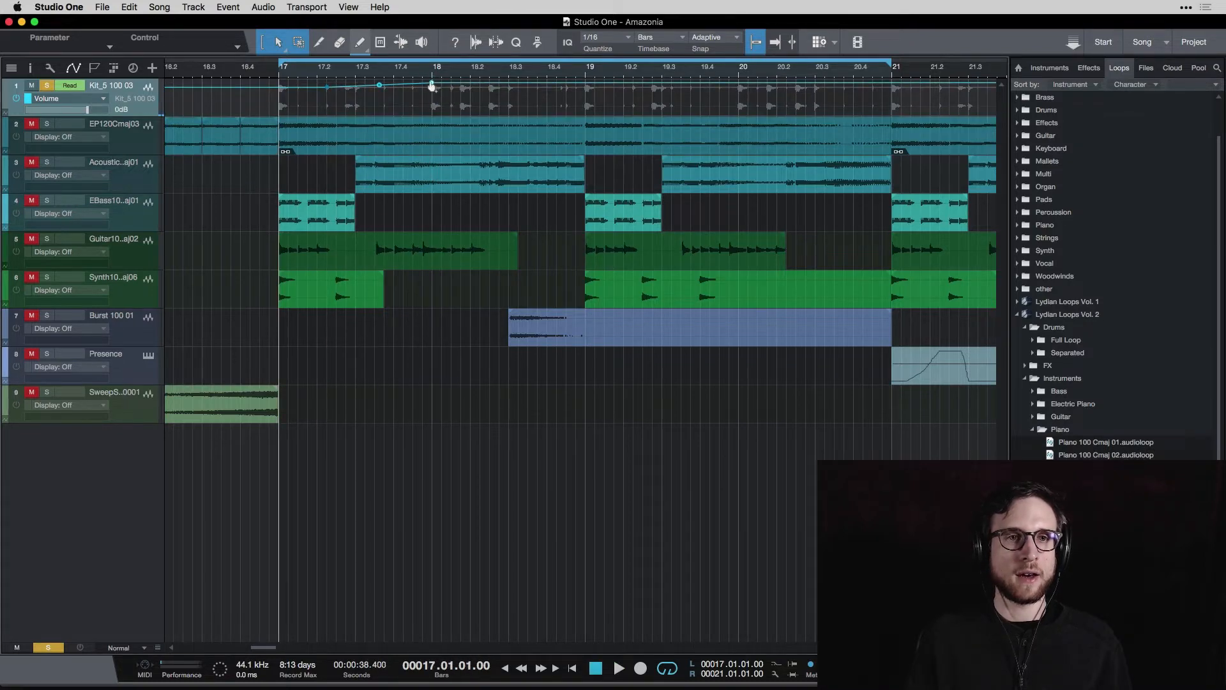
left_click_drag(431, 84, 430, 82)
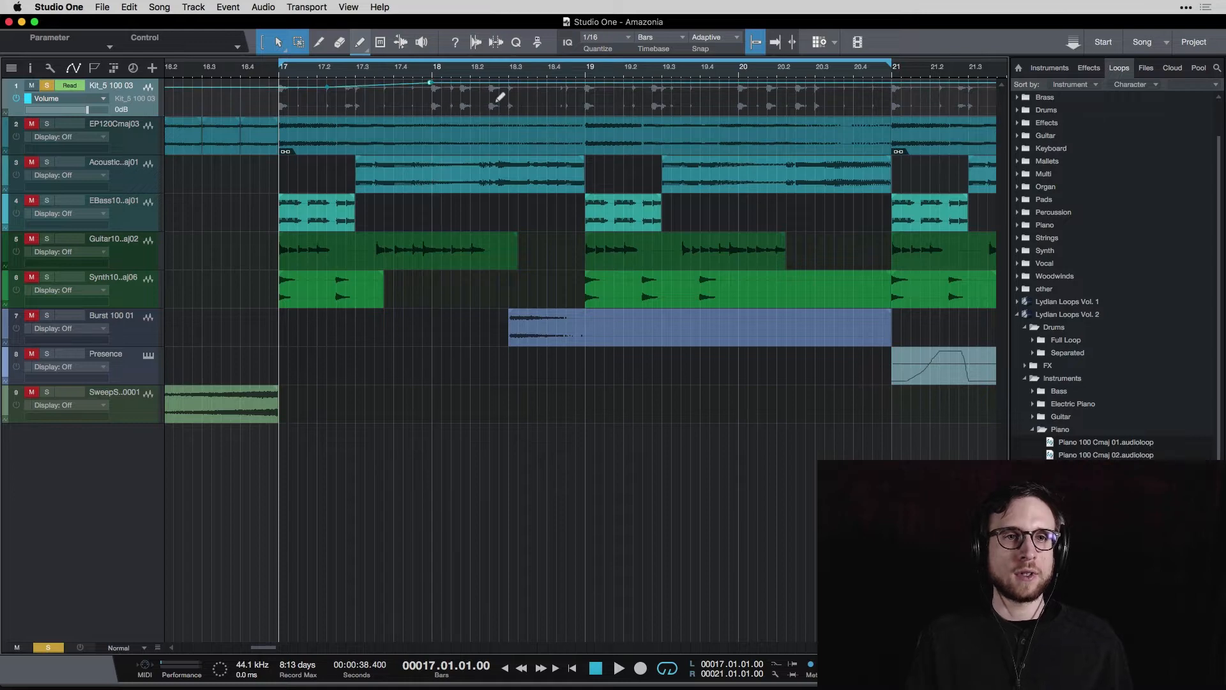
Undo the volume point edits, and draw a lowered volume point at about bar 18 and delete it
key("super+z")
key("super+z")
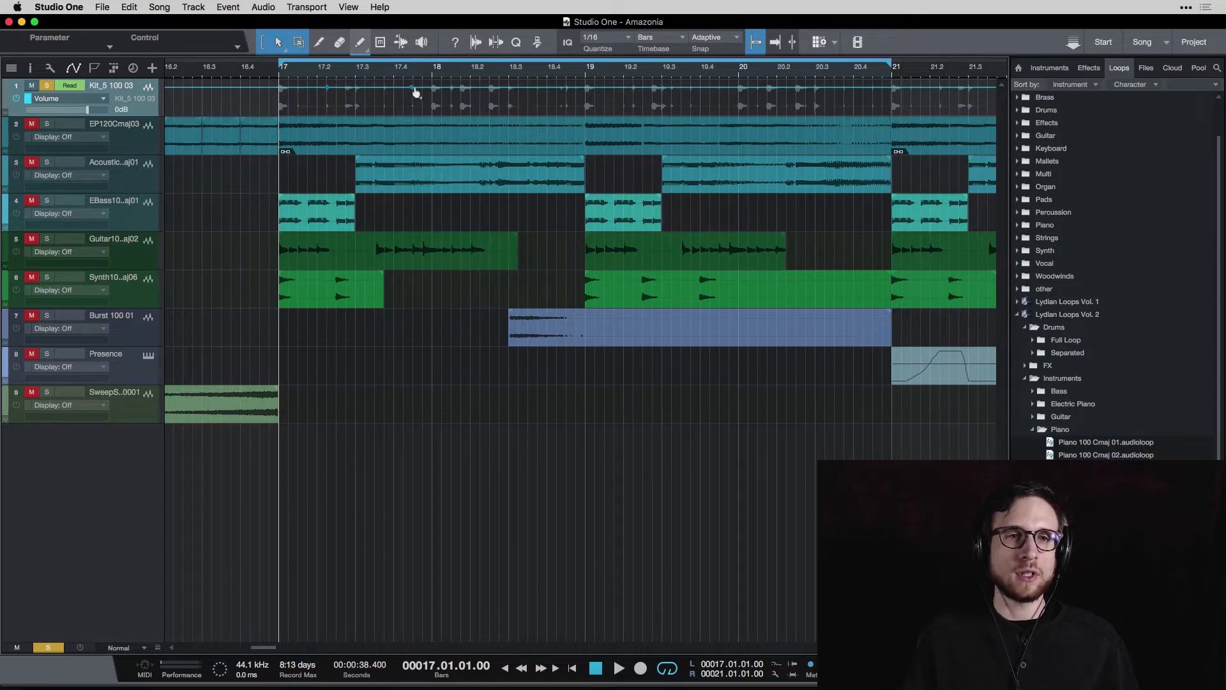
mouse_move(408, 93)
left_mouse_down()
mouse_move(399, 105)
mouse_move(431, 110)
left_mouse_up()
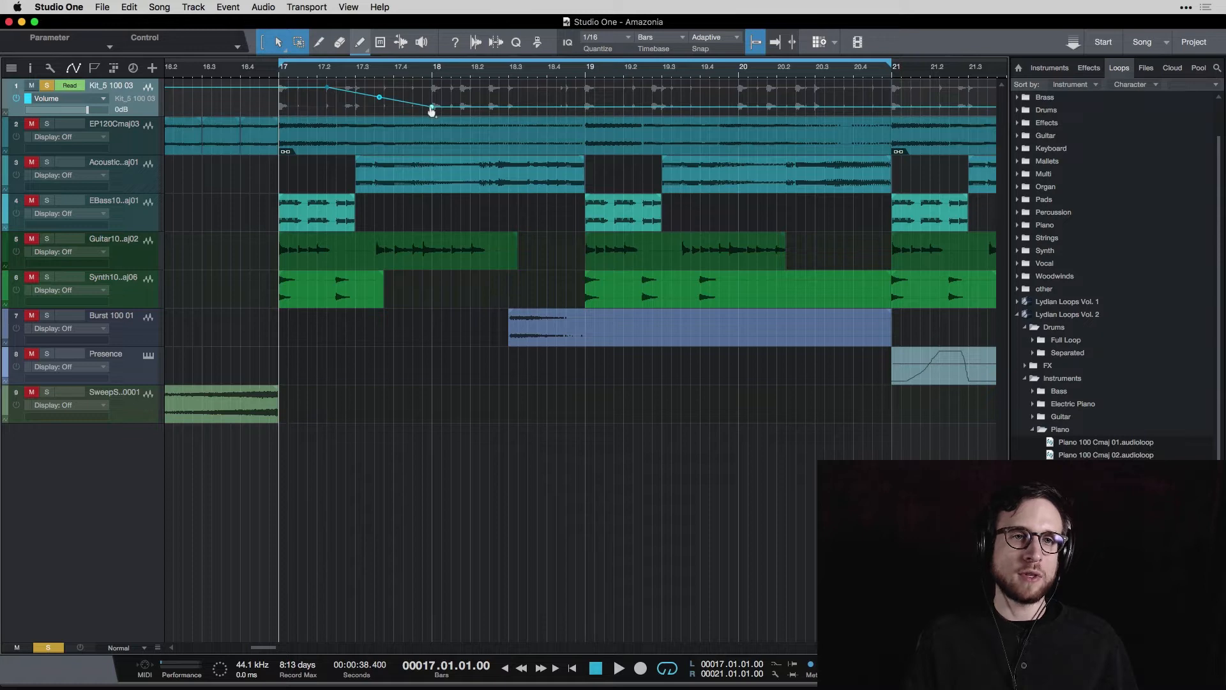
double_click(431, 111)
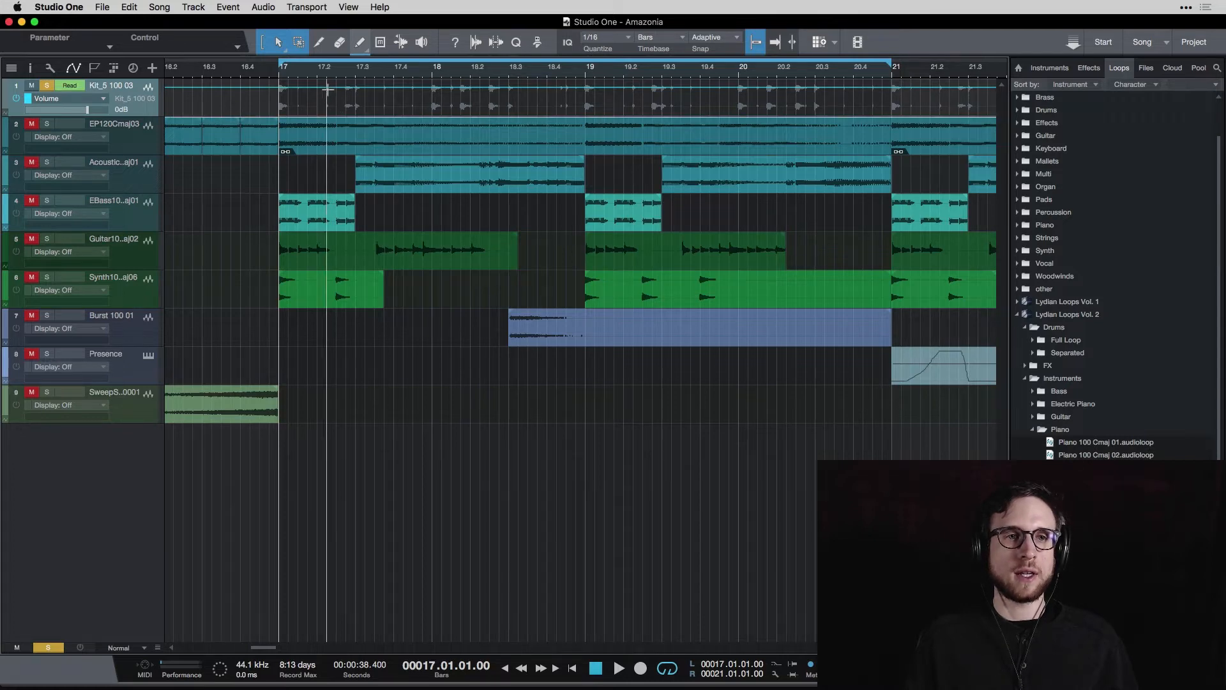
Select the Kit_5 100 03 volume envelope from about bar 17.2 to 18, lower that range to about -44 dB, and play it
left_click_drag(326, 90, 448, 94)
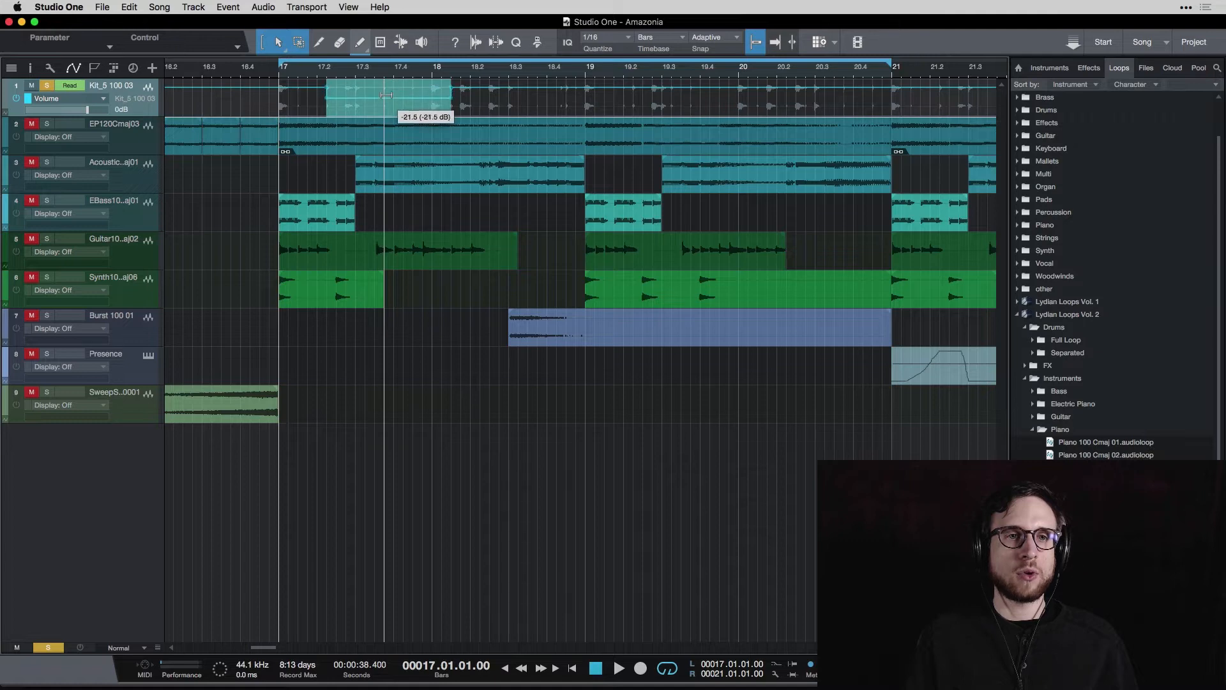
mouse_move(386, 95)
left_mouse_down()
mouse_move(385, 108)
mouse_move(386, 85)
mouse_move(385, 104)
left_mouse_up()
key("space")
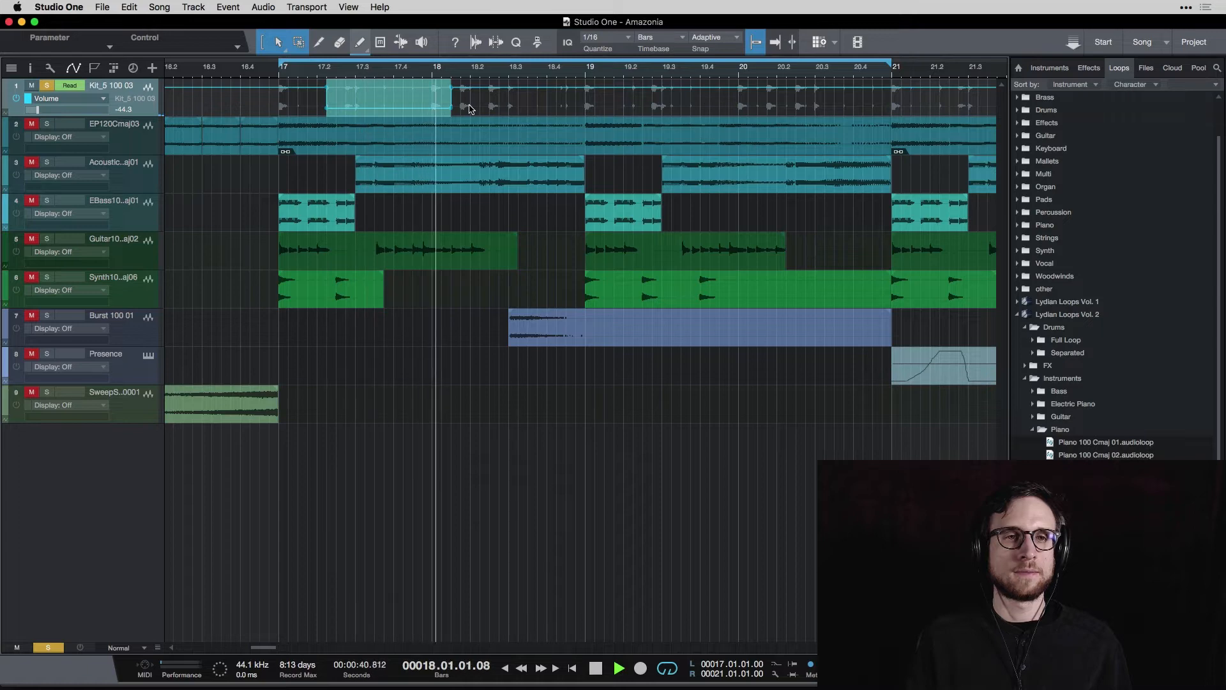
key("space")
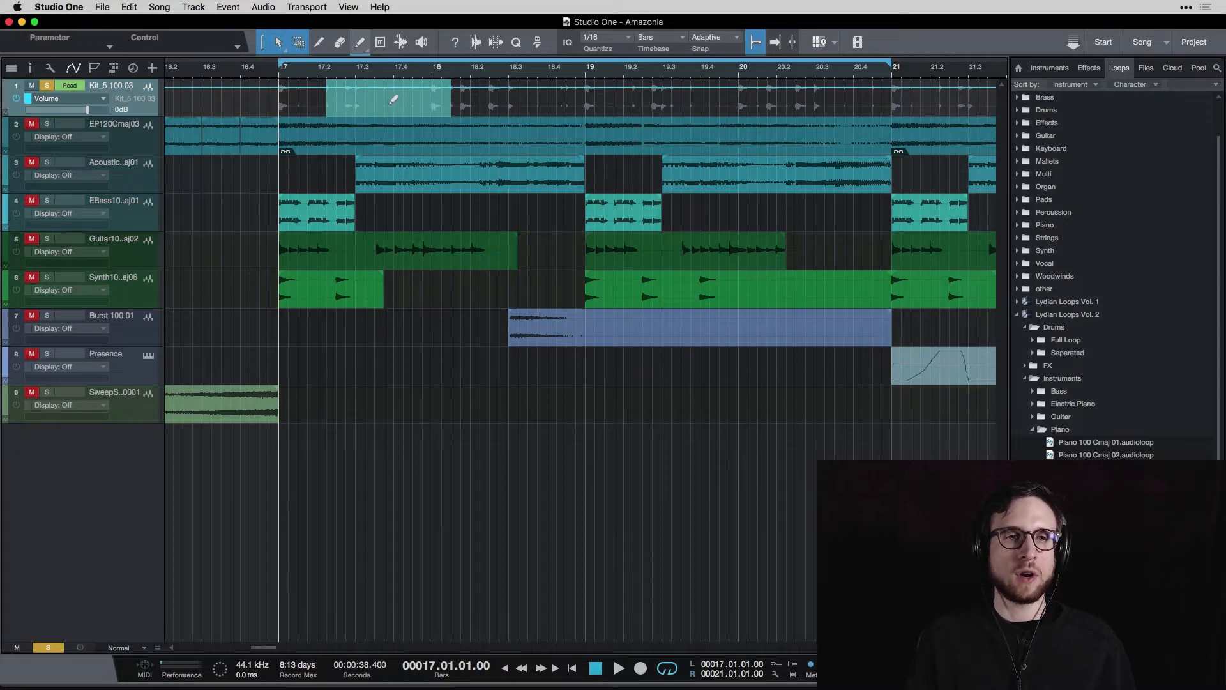
left_click(470, 108)
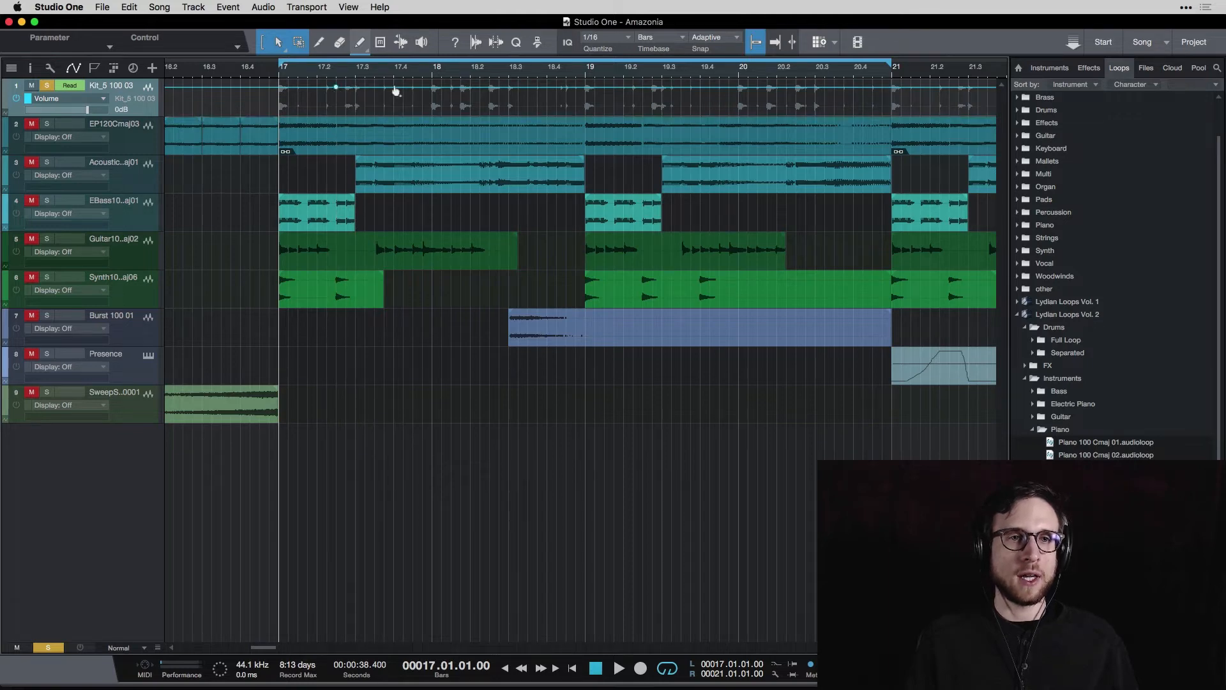
Draw a volume fade from about bar 17.2 to silence near bar 18, and play it with its curve bent both ways
mouse_move(396, 91)
left_mouse_down()
mouse_move(476, 136)
mouse_move(442, 122)
left_mouse_up()
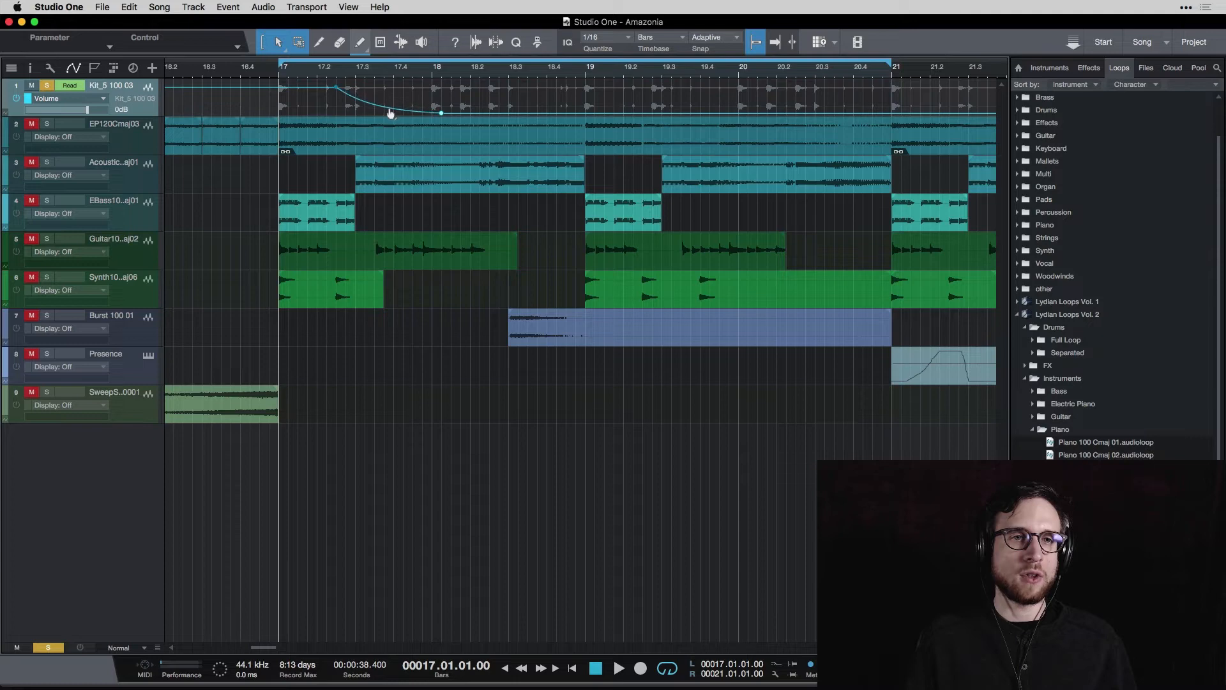
left_click(388, 113)
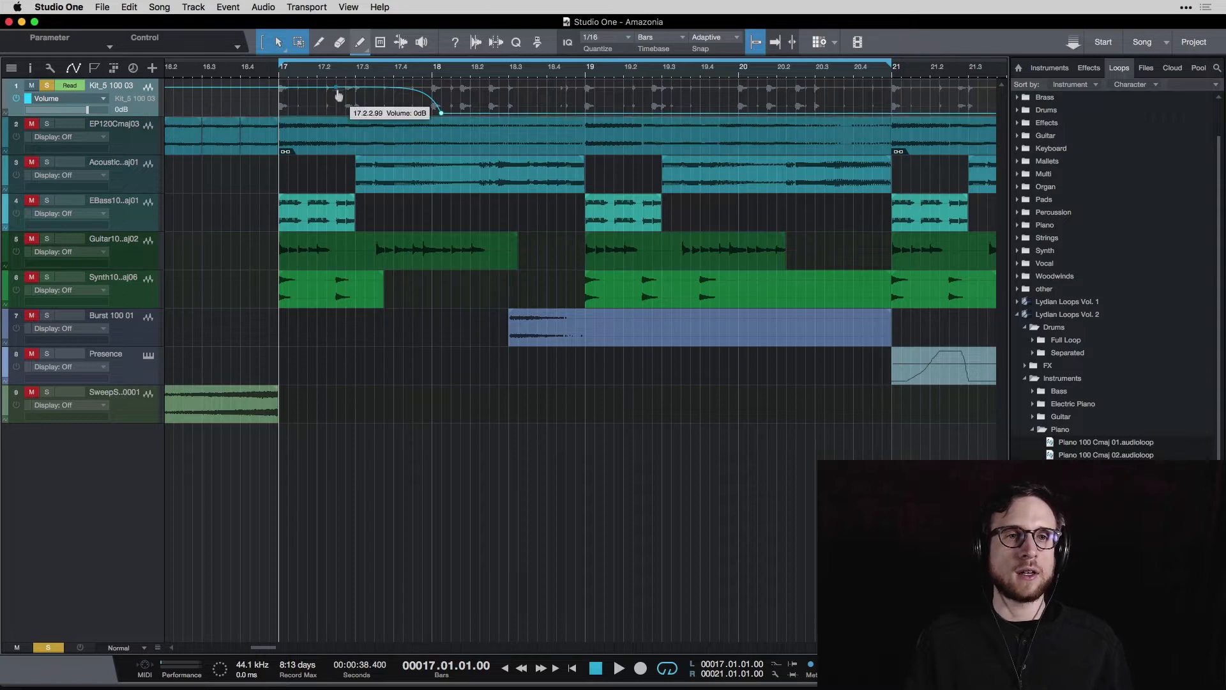
key("space")
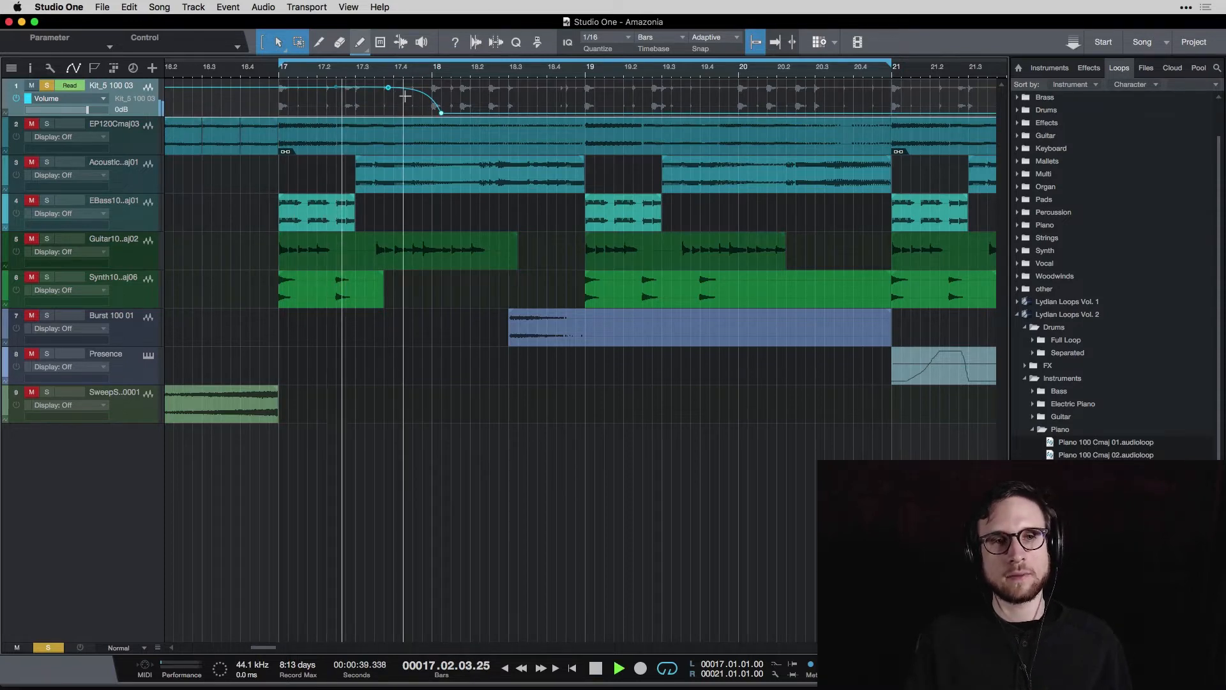
key("space")
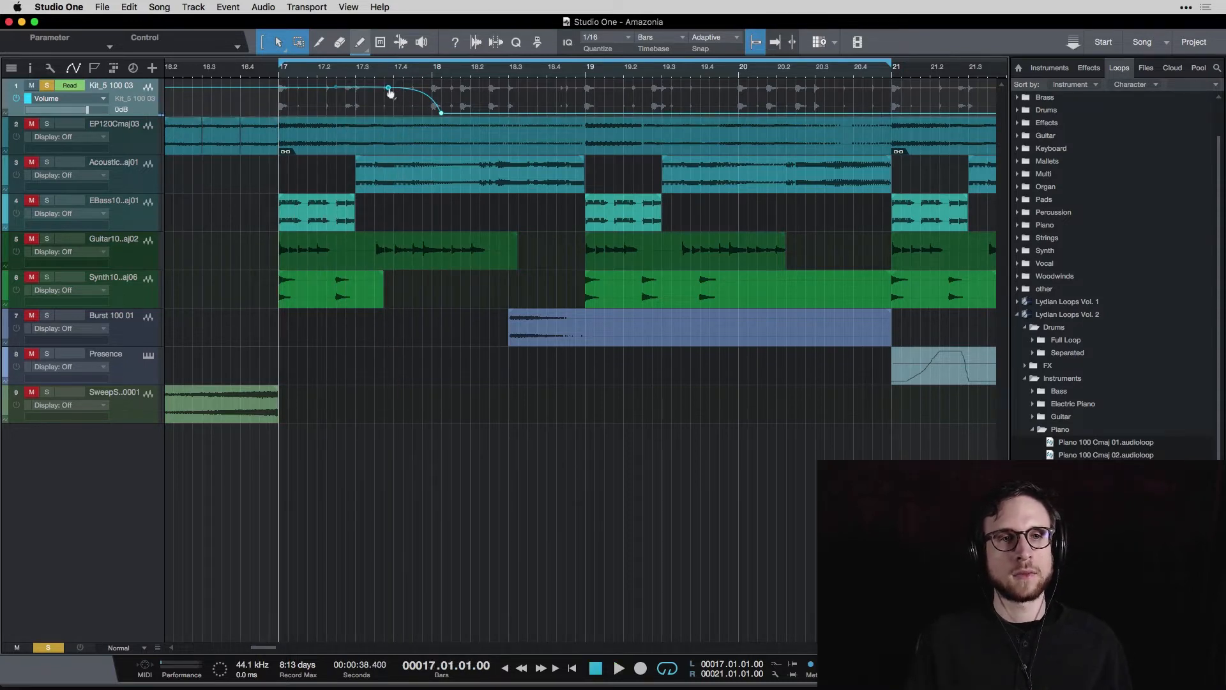
key("space")
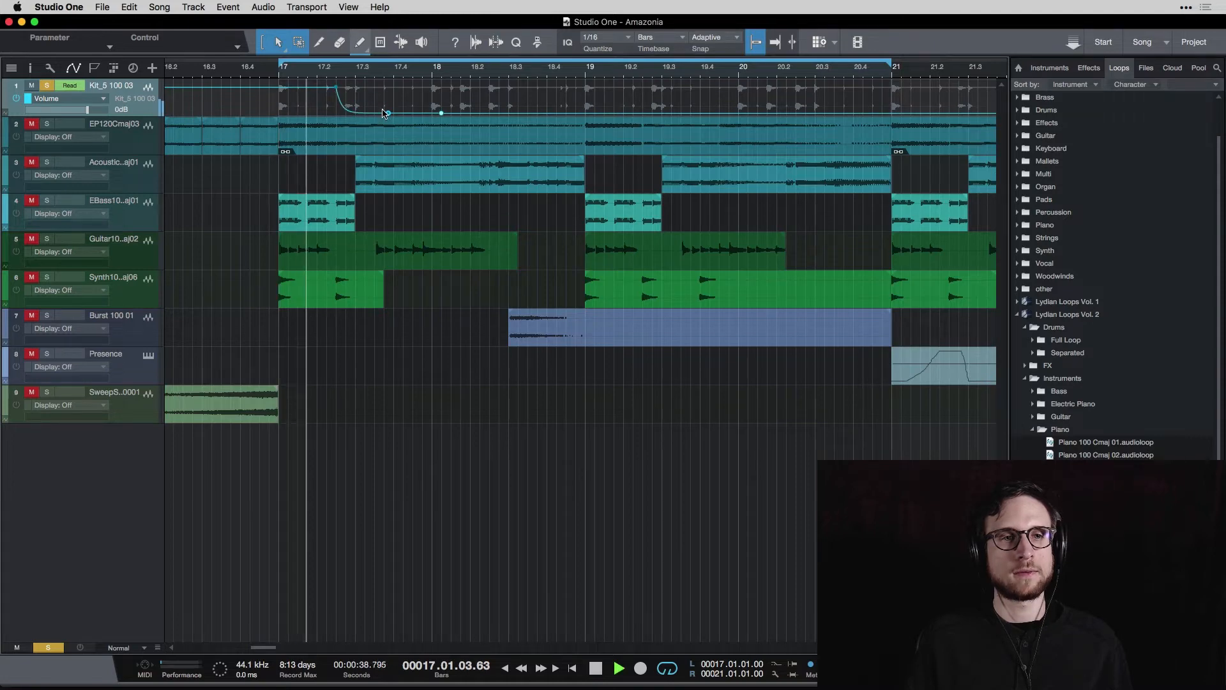
key("space")
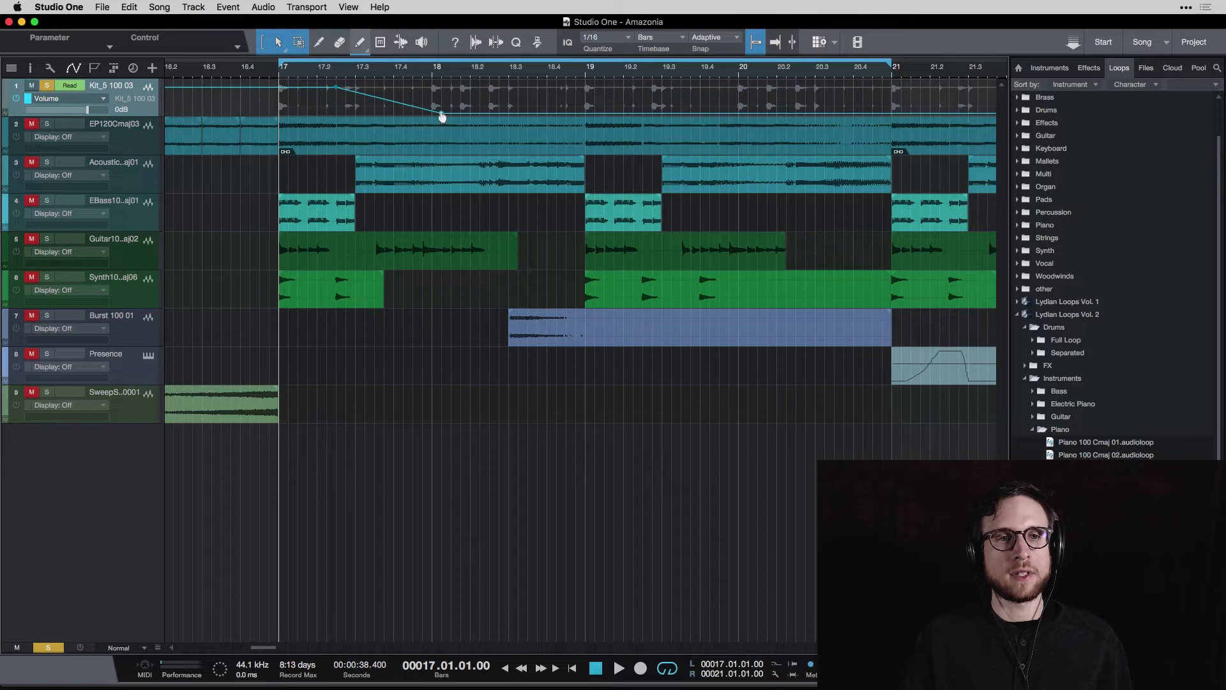
Shape the fade into a zigzag with extra volume points, select all the points and shift them so the first lies at 17.4.2
mouse_move(442, 115)
left_mouse_down()
mouse_move(336, 94)
mouse_move(364, 113)
mouse_move(412, 110)
mouse_move(412, 96)
mouse_move(441, 113)
left_mouse_up()
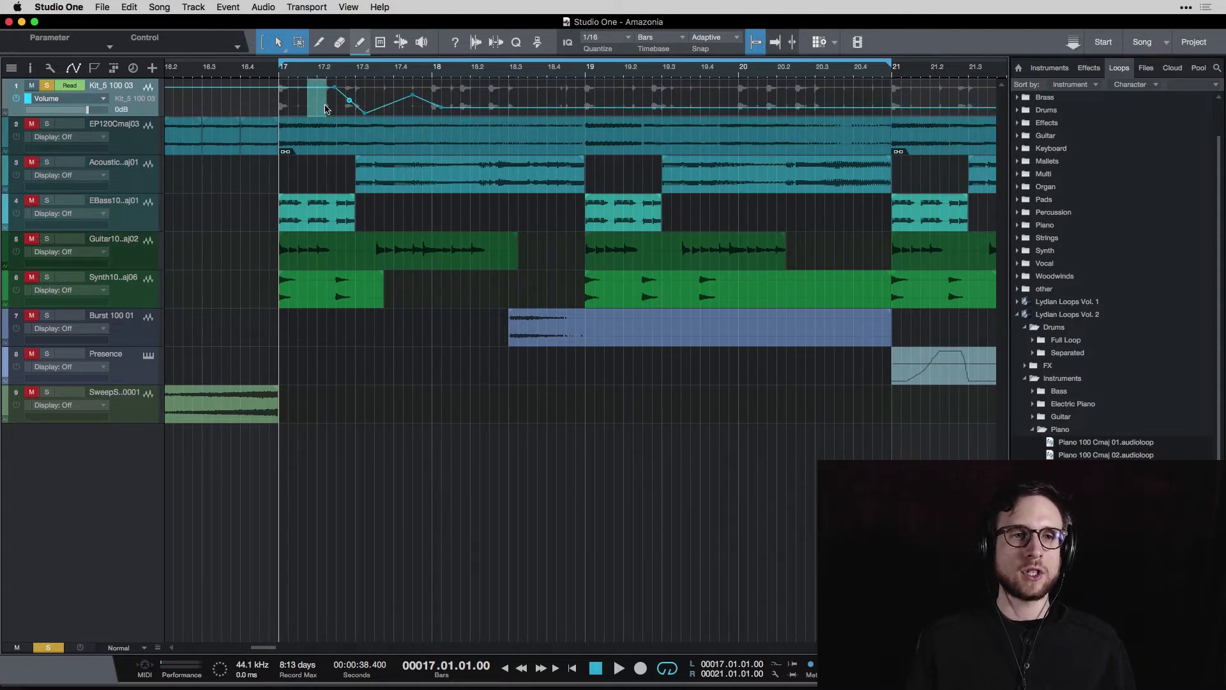
left_click_drag(454, 112, 454, 112)
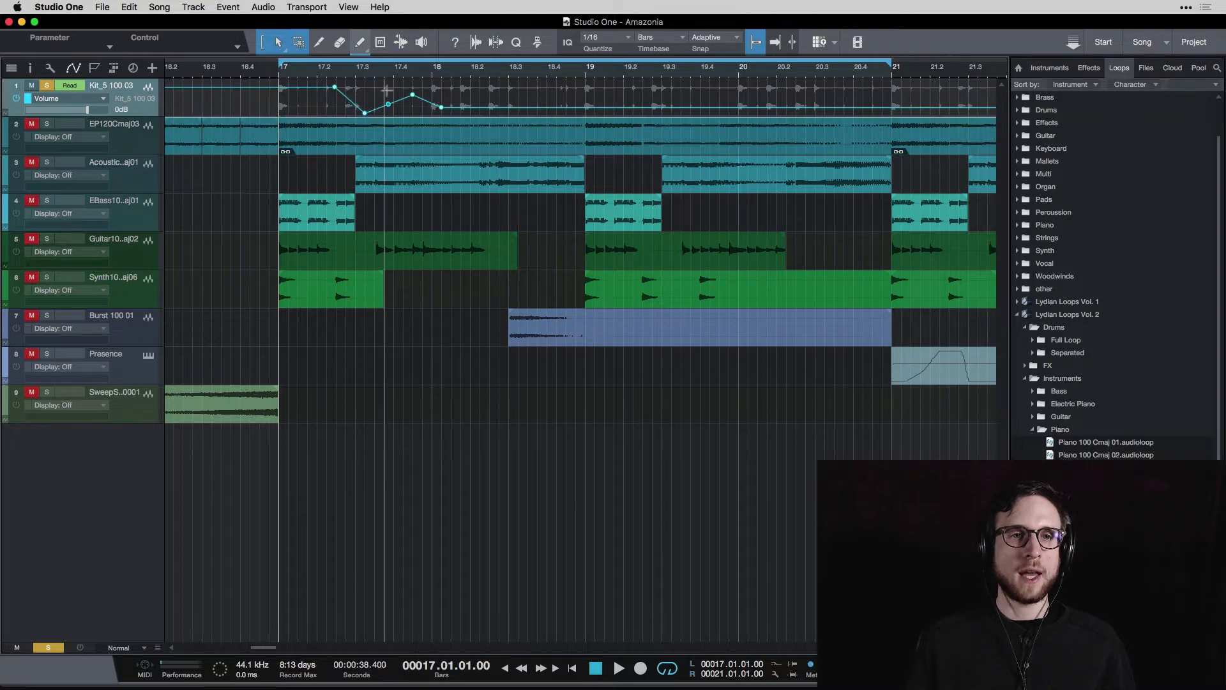
left_click_drag(337, 93, 433, 93)
key("n")
key("super+z")
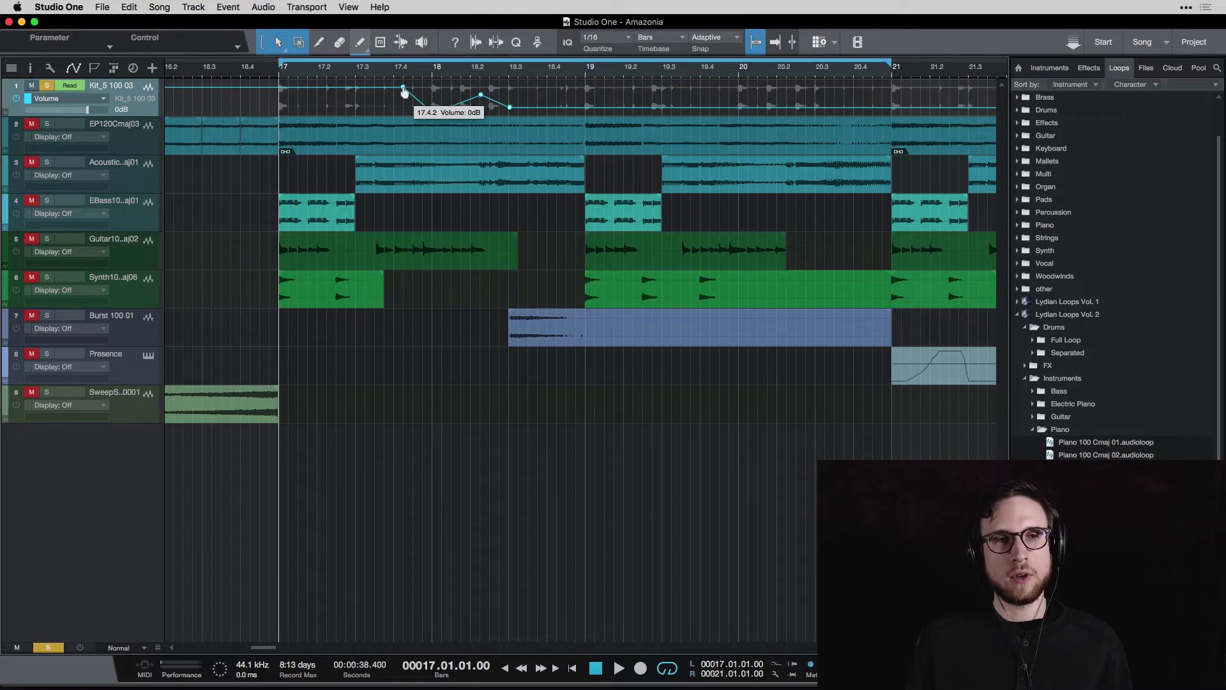
Move the selected volume points together, lowering the first to -23.6 dB and shifting it to just before bar 17.4
mouse_move(403, 91)
left_mouse_down()
mouse_move(377, 94)
mouse_move(394, 96)
left_mouse_up()
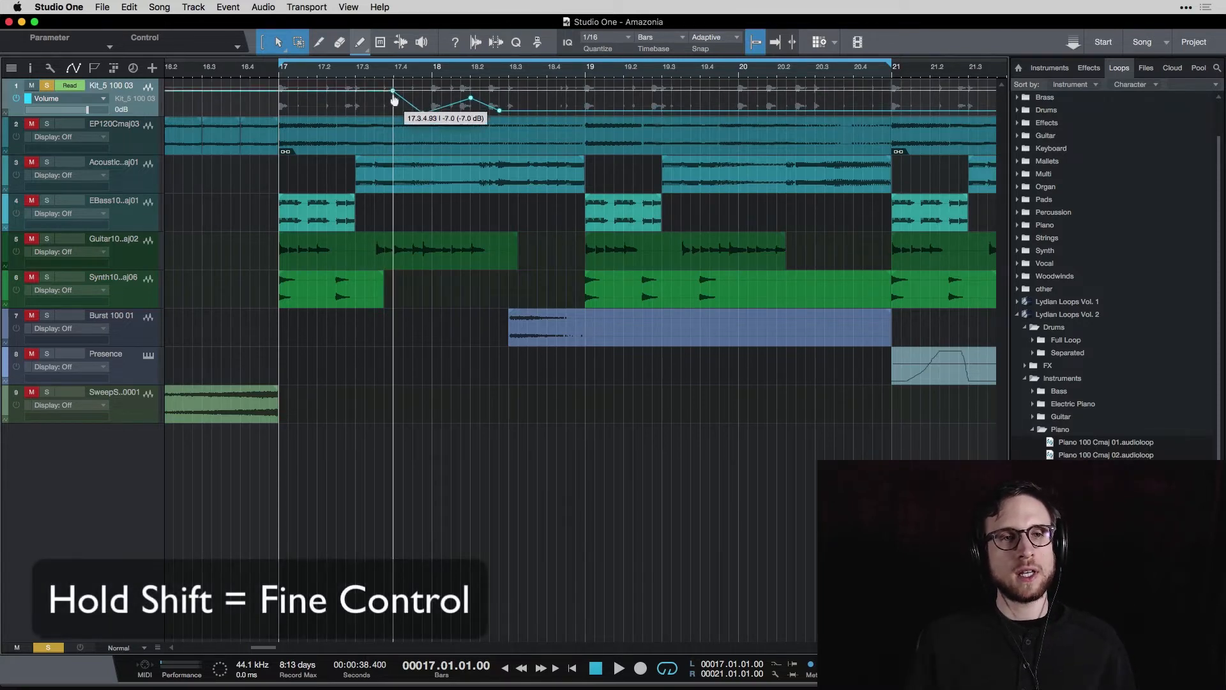
mouse_move(394, 100)
left_mouse_down()
mouse_move(406, 170)
mouse_move(418, 151)
mouse_move(409, 101)
mouse_move(378, 94)
mouse_move(399, 140)
mouse_move(426, 120)
mouse_move(417, 86)
mouse_move(379, 79)
mouse_move(376, 109)
mouse_move(403, 90)
left_mouse_up()
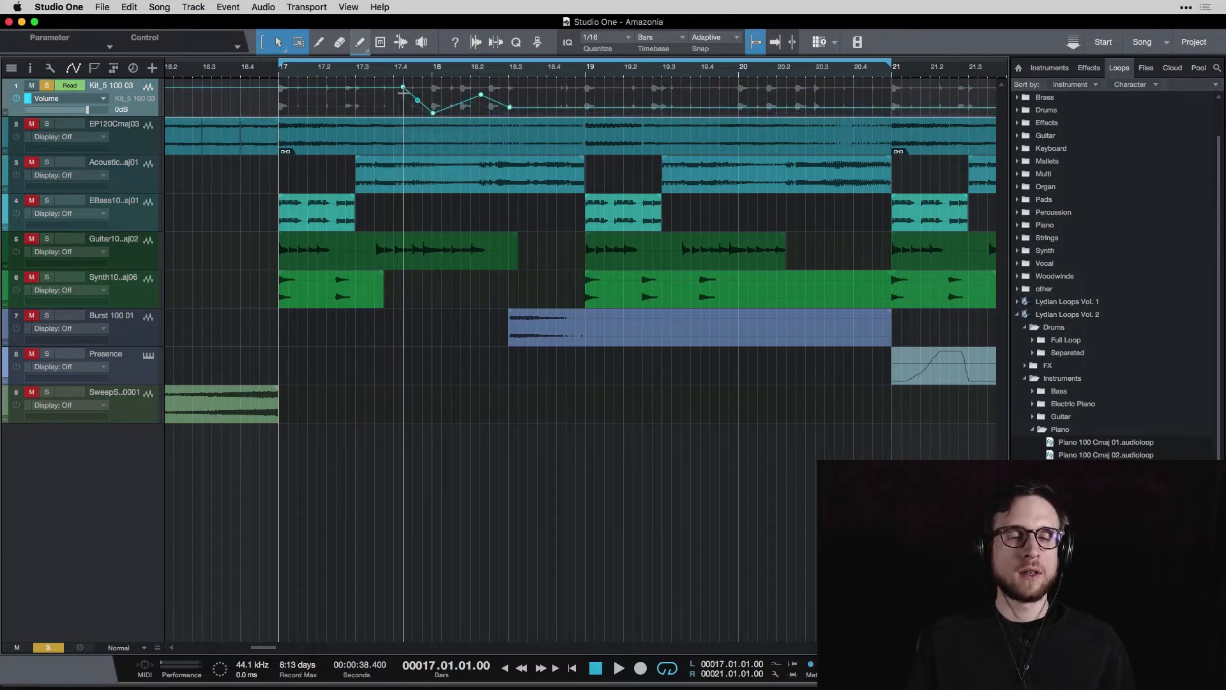
left_click(403, 89)
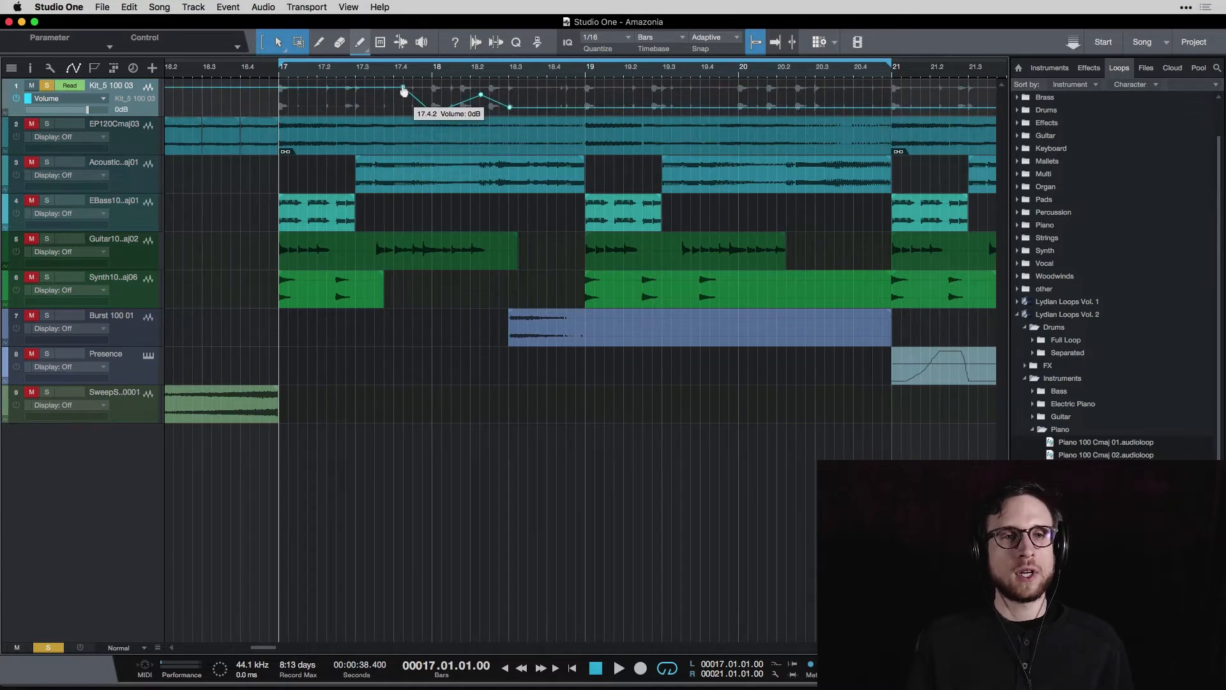
left_click_drag(404, 95, 403, 105)
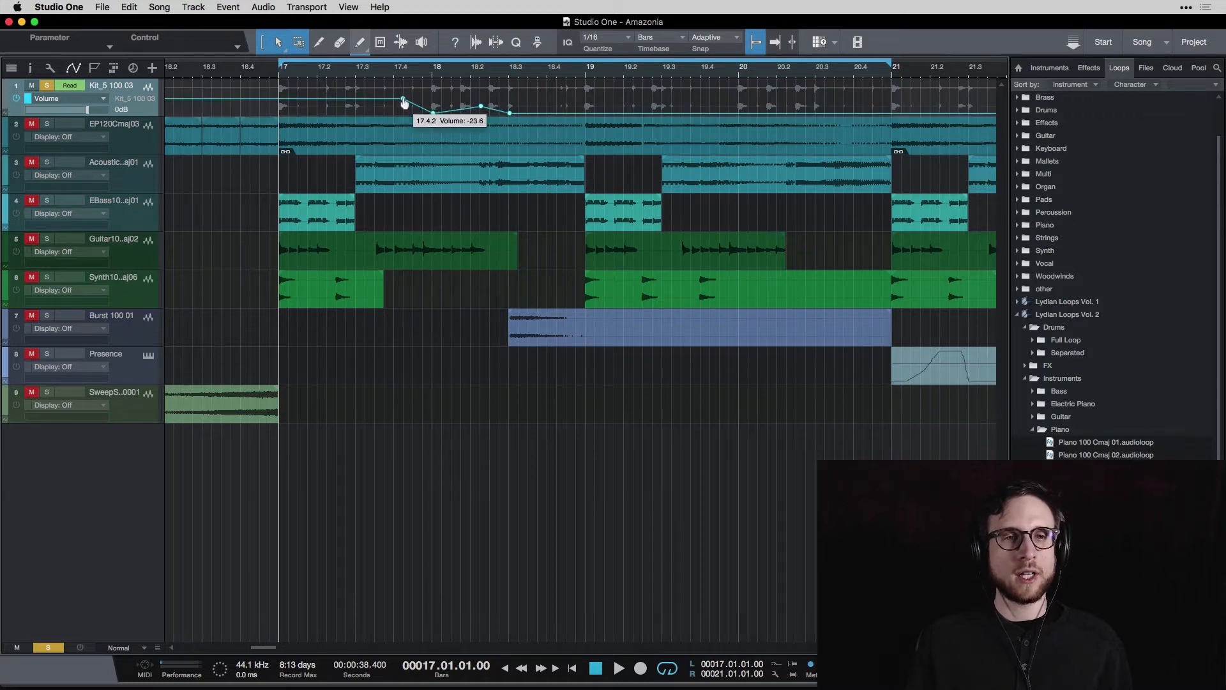
mouse_move(405, 103)
left_mouse_down()
mouse_move(329, 103)
mouse_move(528, 105)
mouse_move(316, 102)
mouse_move(448, 104)
mouse_move(387, 102)
left_mouse_up()
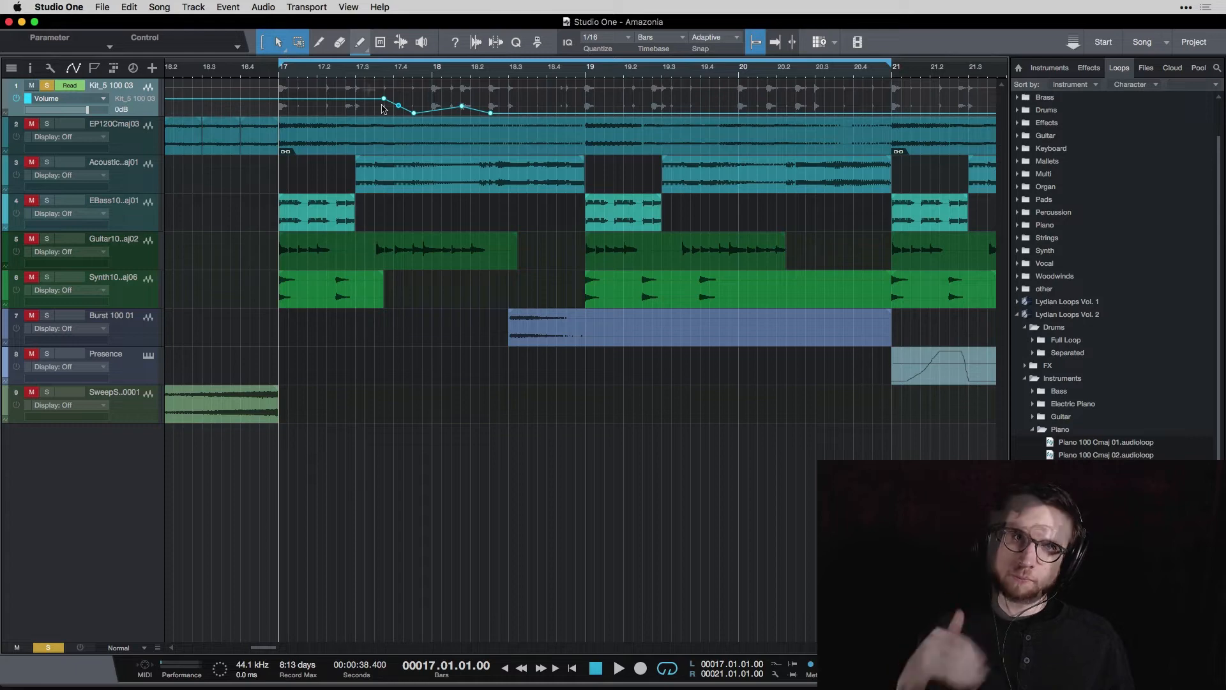
Draw alternating volume dips and peaks between bar 17.2 and just before bar 19, including a curved peak, and play them back
mouse_move(385, 103)
mouse_move(385, 103)
left_mouse_down()
mouse_move(290, 88)
mouse_move(320, 91)
mouse_move(337, 115)
mouse_move(376, 88)
left_mouse_up()
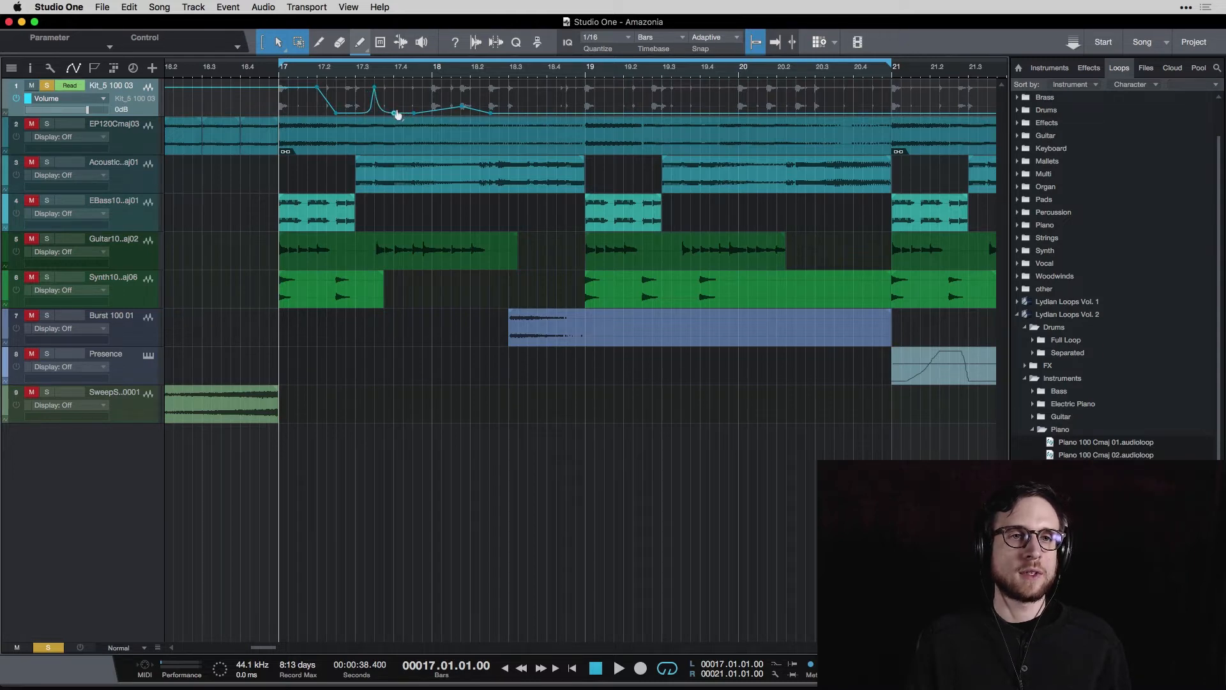
left_click_drag(421, 115, 421, 90)
key("space")
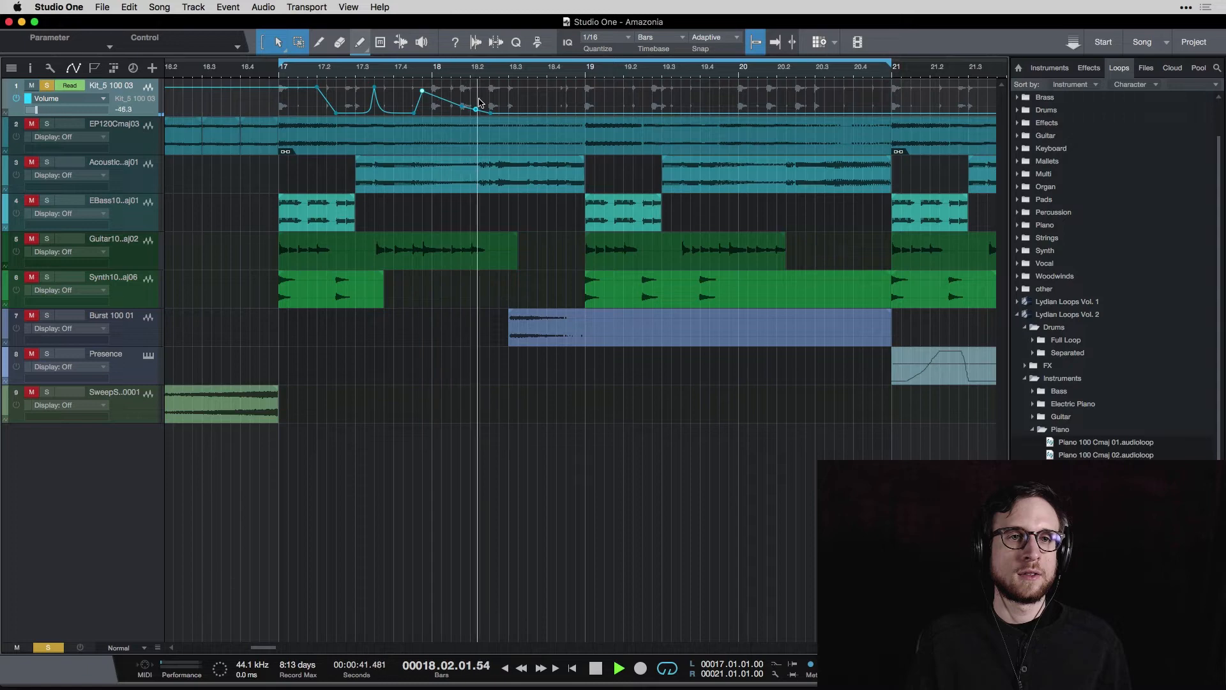
key("space")
mouse_move(504, 116)
left_mouse_down()
mouse_move(517, 85)
mouse_move(537, 124)
mouse_move(566, 100)
mouse_move(563, 86)
left_mouse_up()
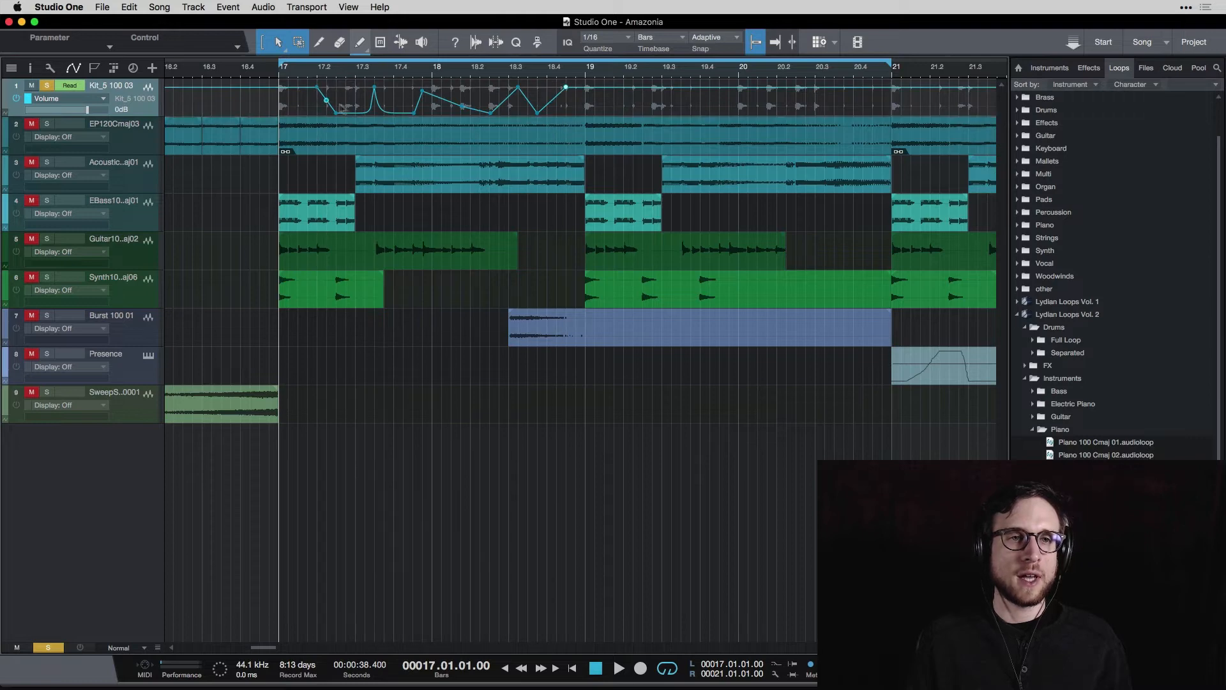
key("space")
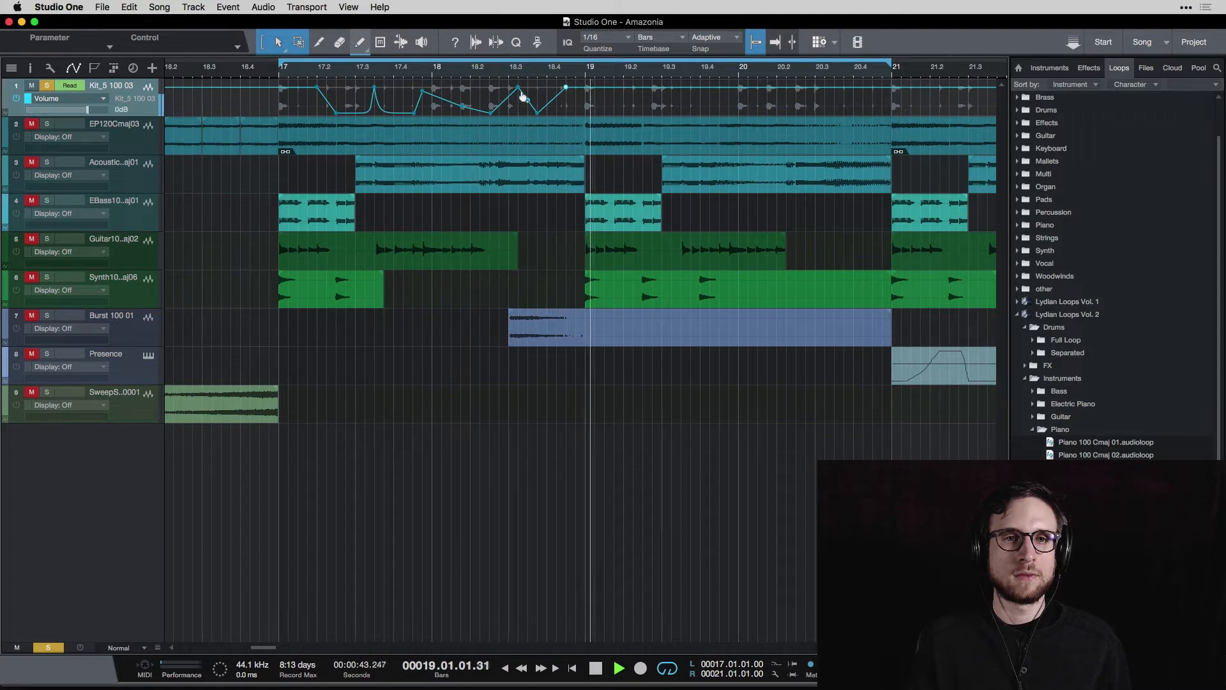
key("space")
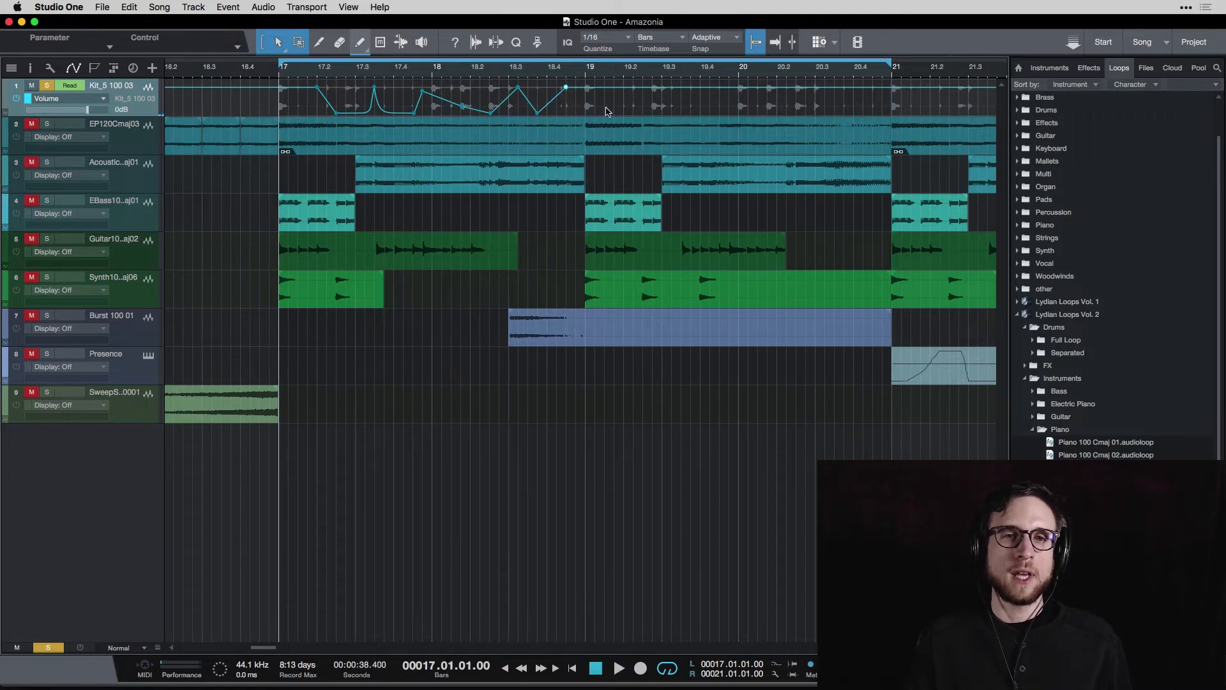
Delete all the drawn volume points and draw a straight fade from about 17.2.2 down to silence just after bar 18.2
left_click_drag(603, 108, 307, 97)
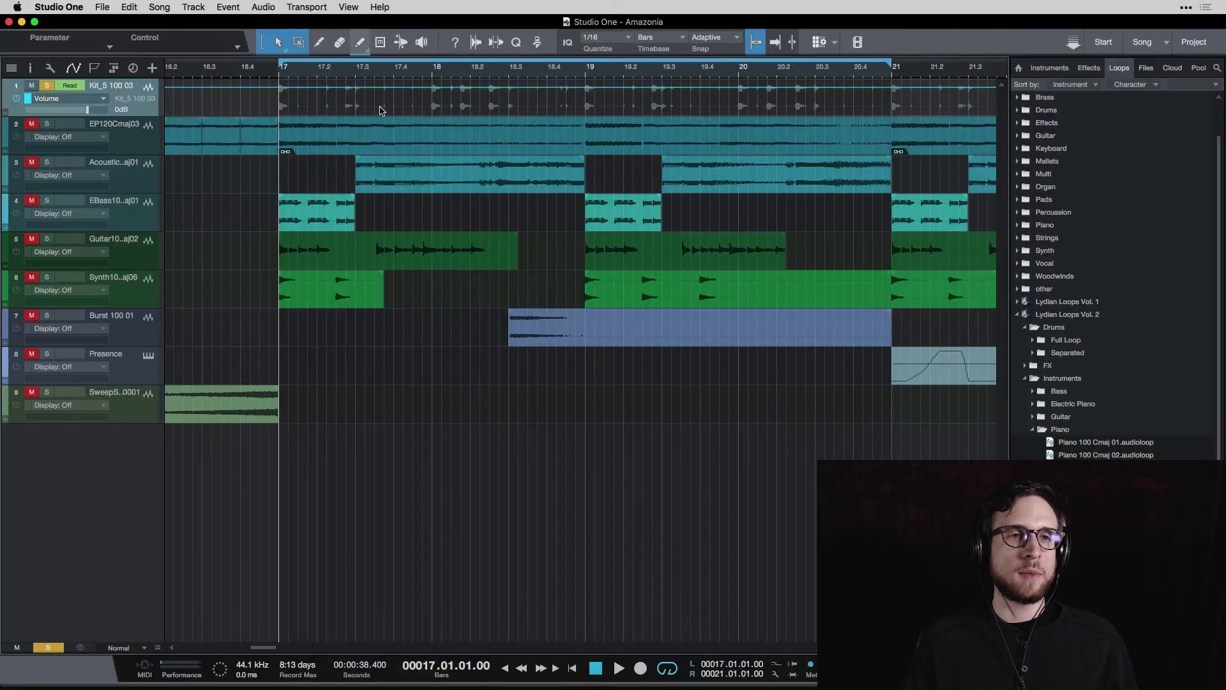
left_click_drag(333, 87, 489, 113)
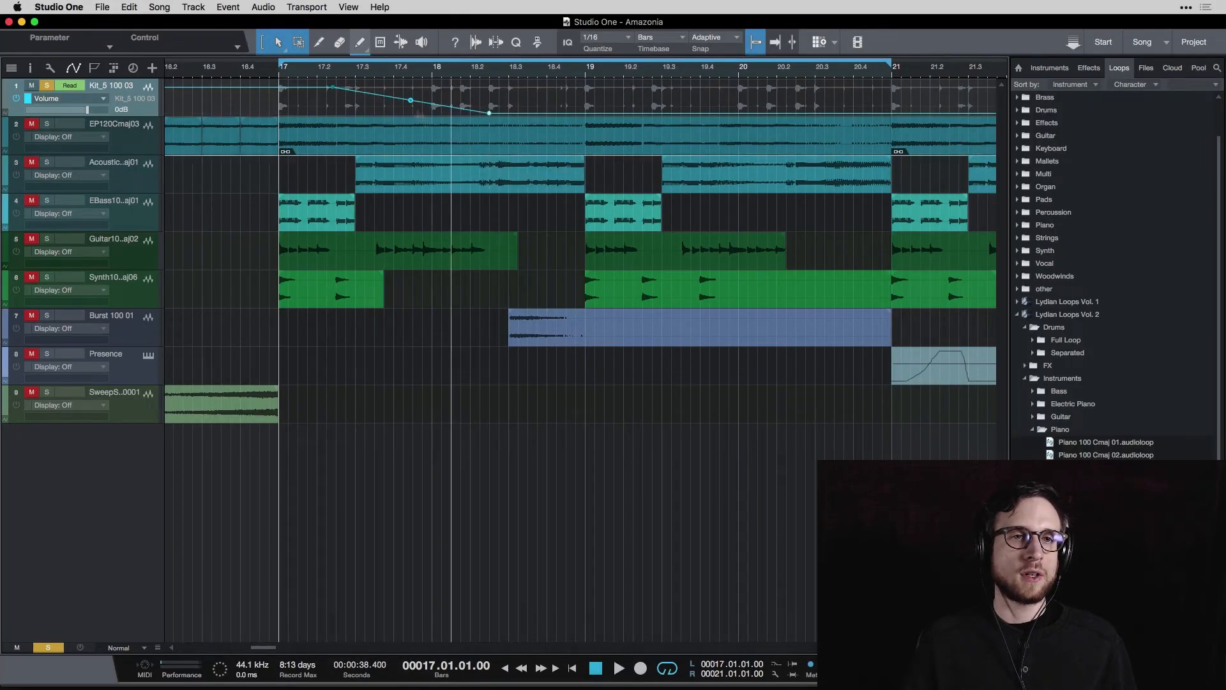
Bypass the Kit_5 100 03 volume automation, play from bar 17, and re-enable the automation during playback
left_click(15, 99)
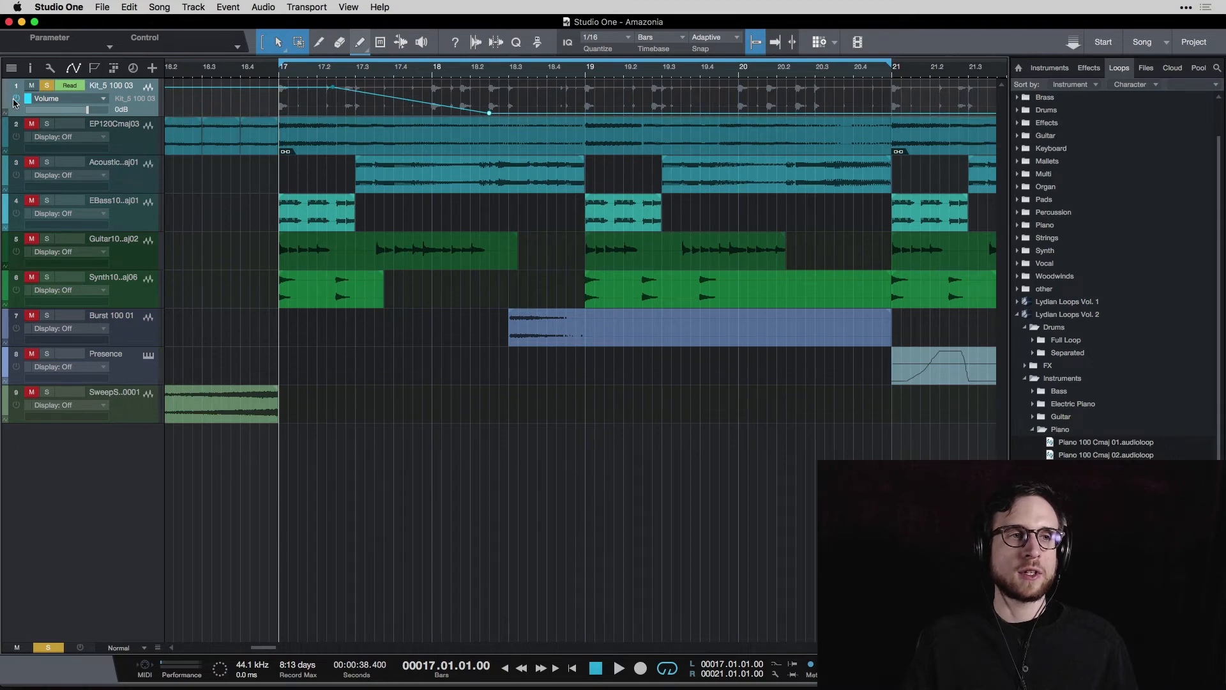
key("space")
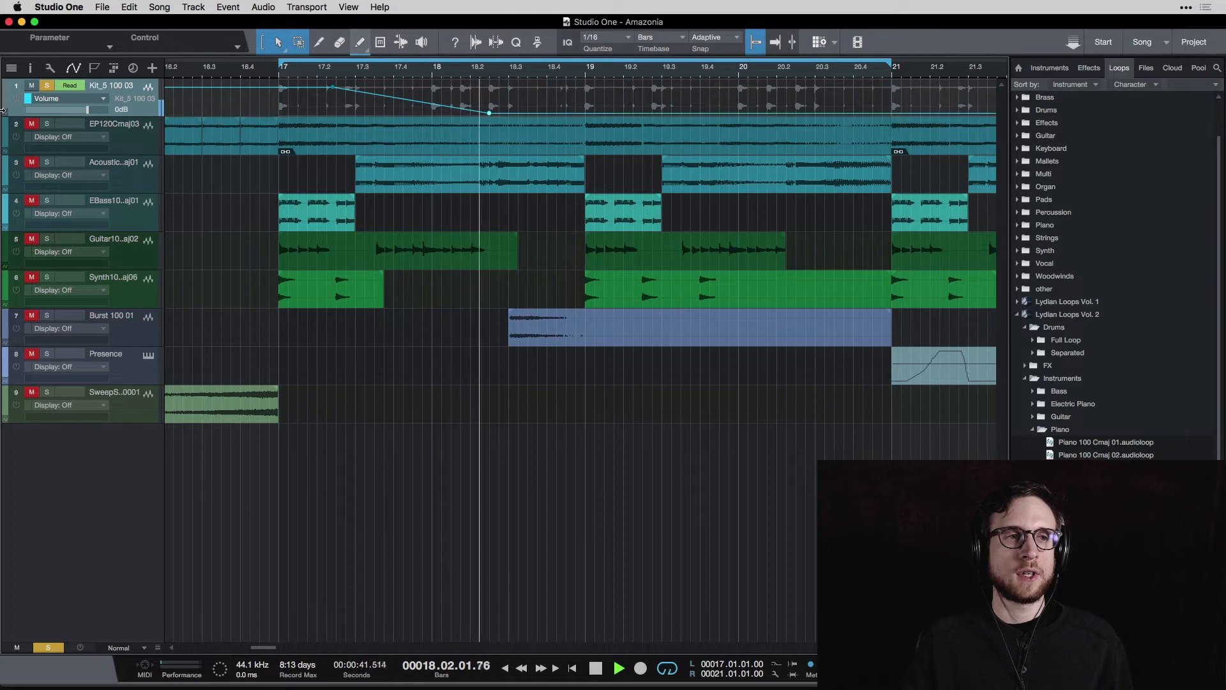
key("comma")
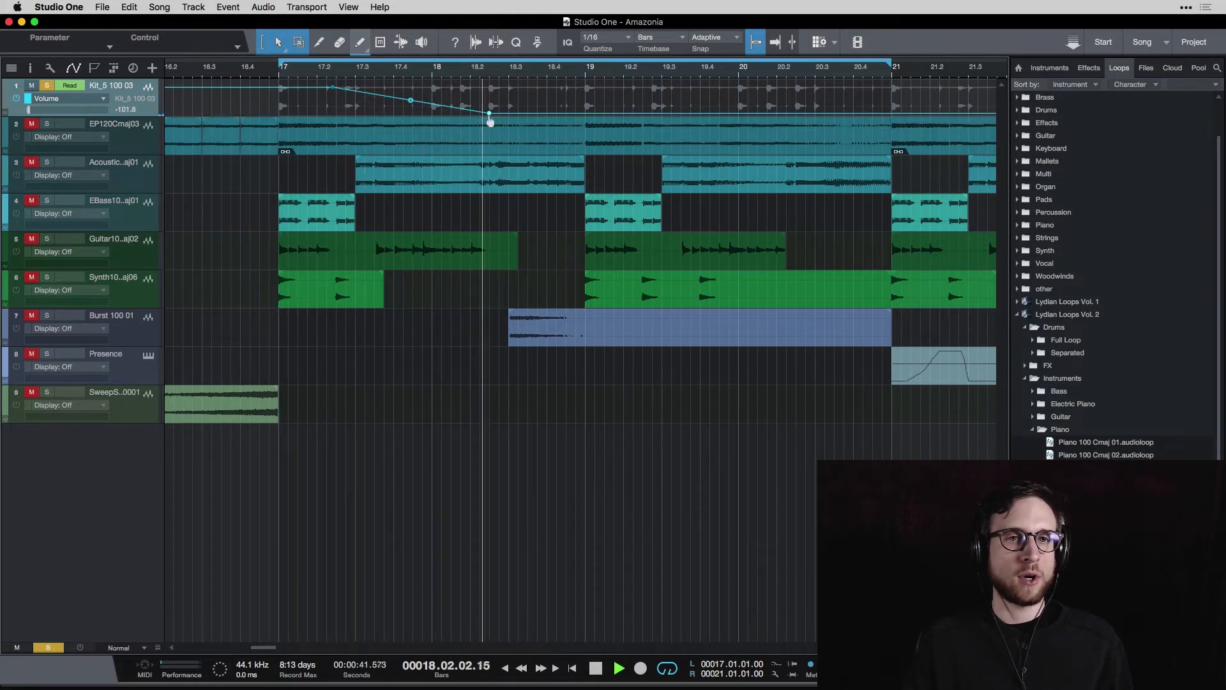
key("space")
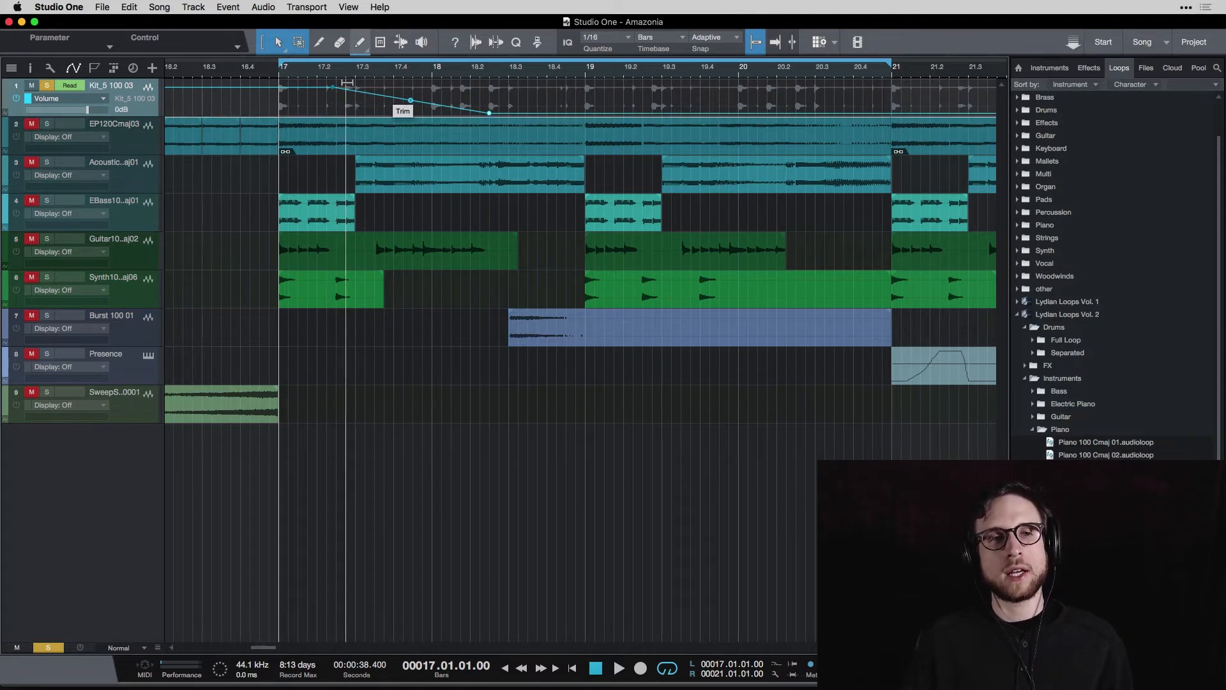
Lower the Kit_5 100 03 volume fader to -16.6 dB, play the track, and return the fader to 0 dB
left_click(87, 110)
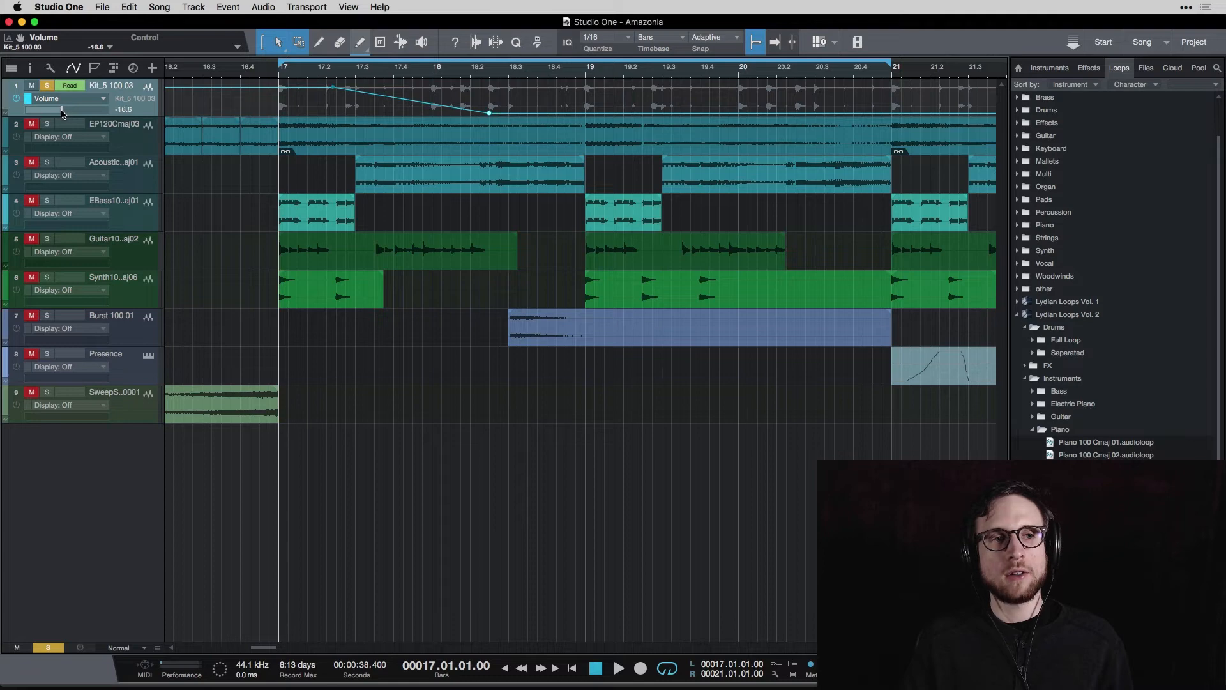
key("space")
key("space")
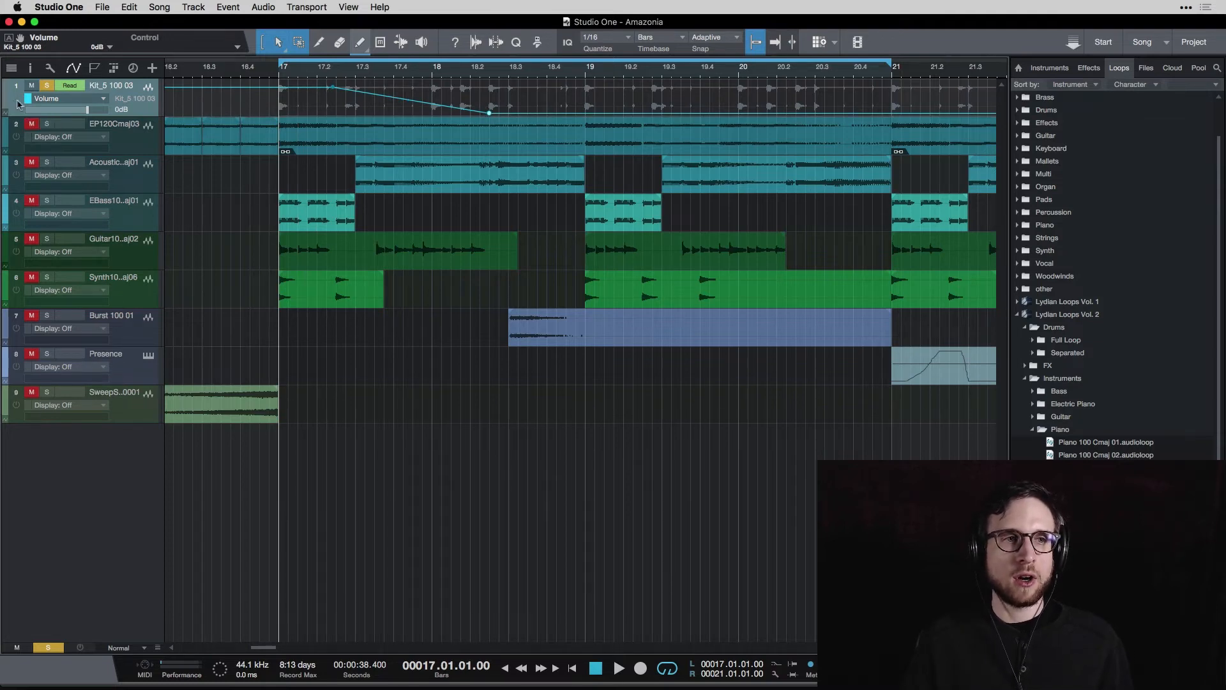
left_click_drag(61, 112, 126, 113)
key("space")
key("space")
key("space")
key("space")
key("space")
key("space")
key("space")
key("space")
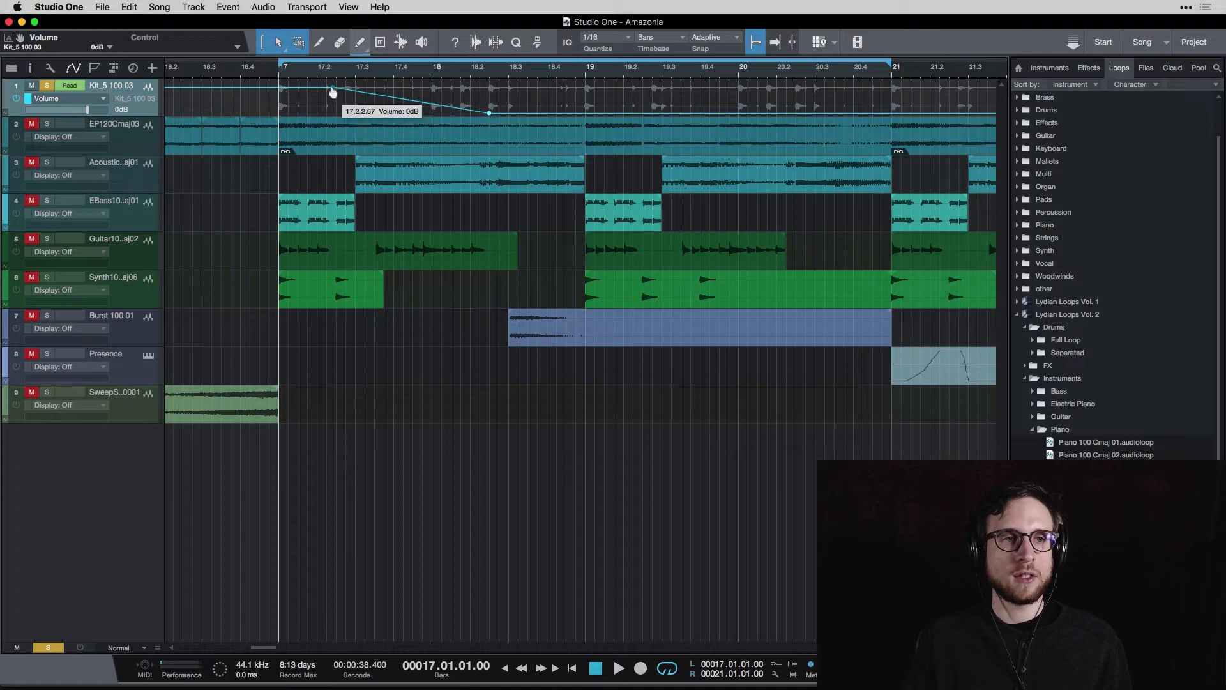
key("space")
key("space")
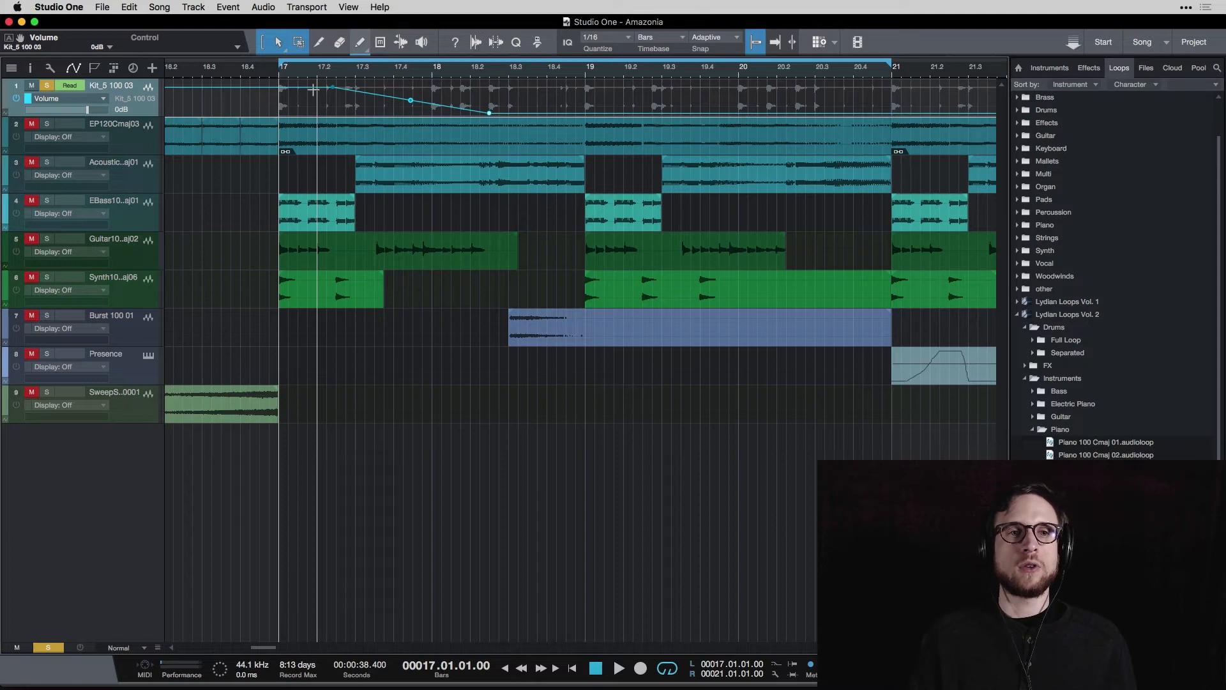
key("Delete")
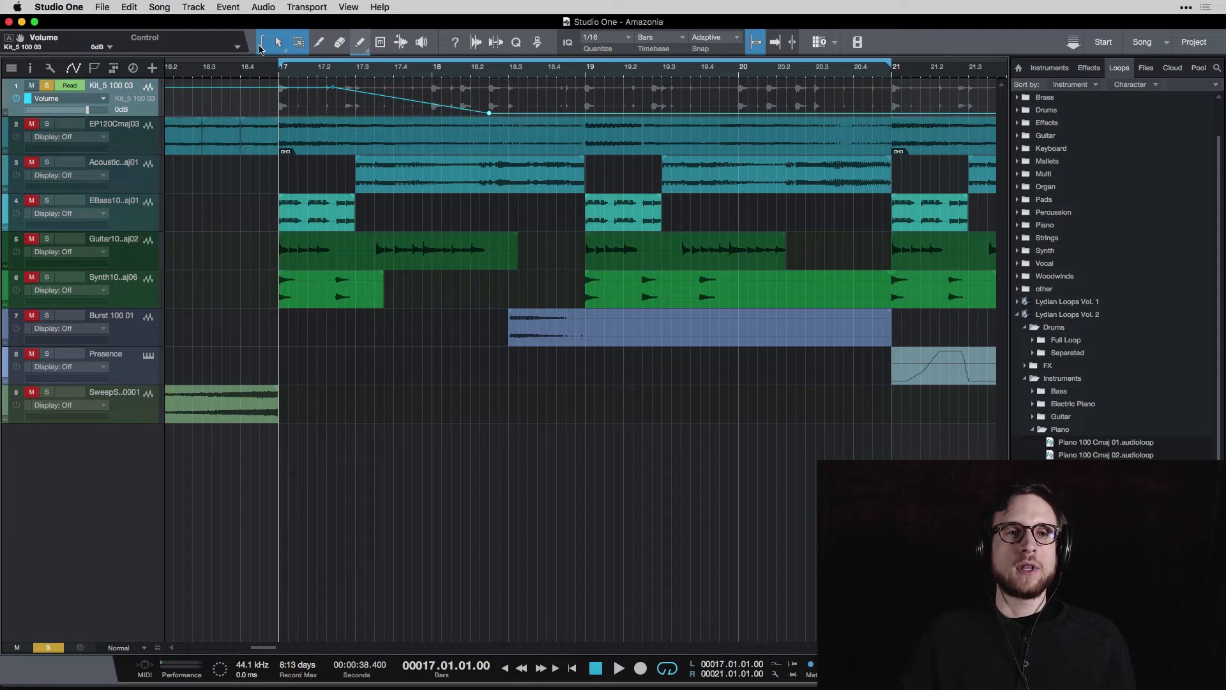
Display the Kit_5 100 03 pan automation and return to its volume automation
left_click(102, 100)
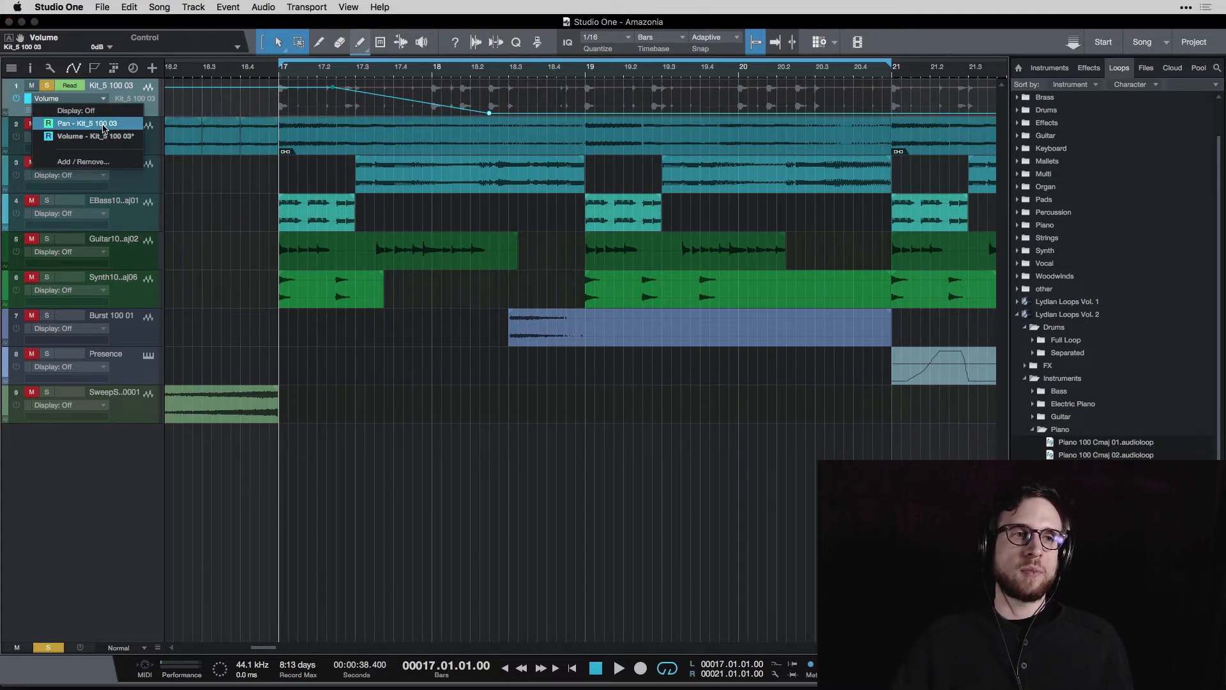
left_click(103, 124)
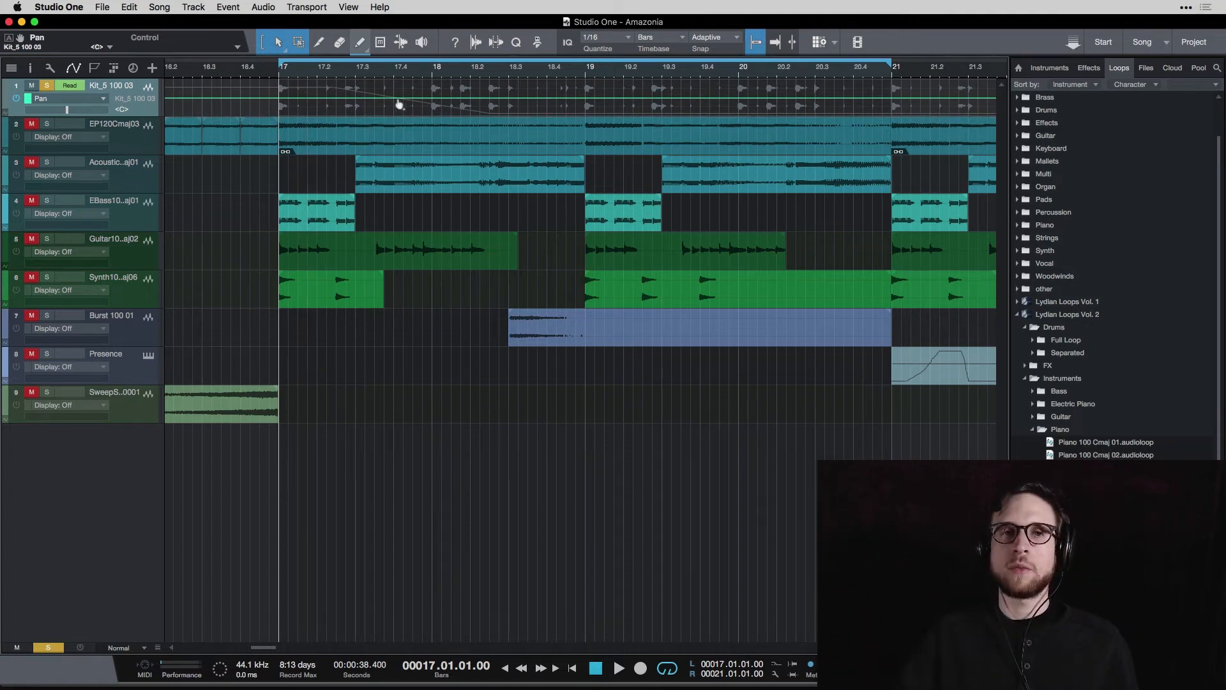
left_click(101, 98)
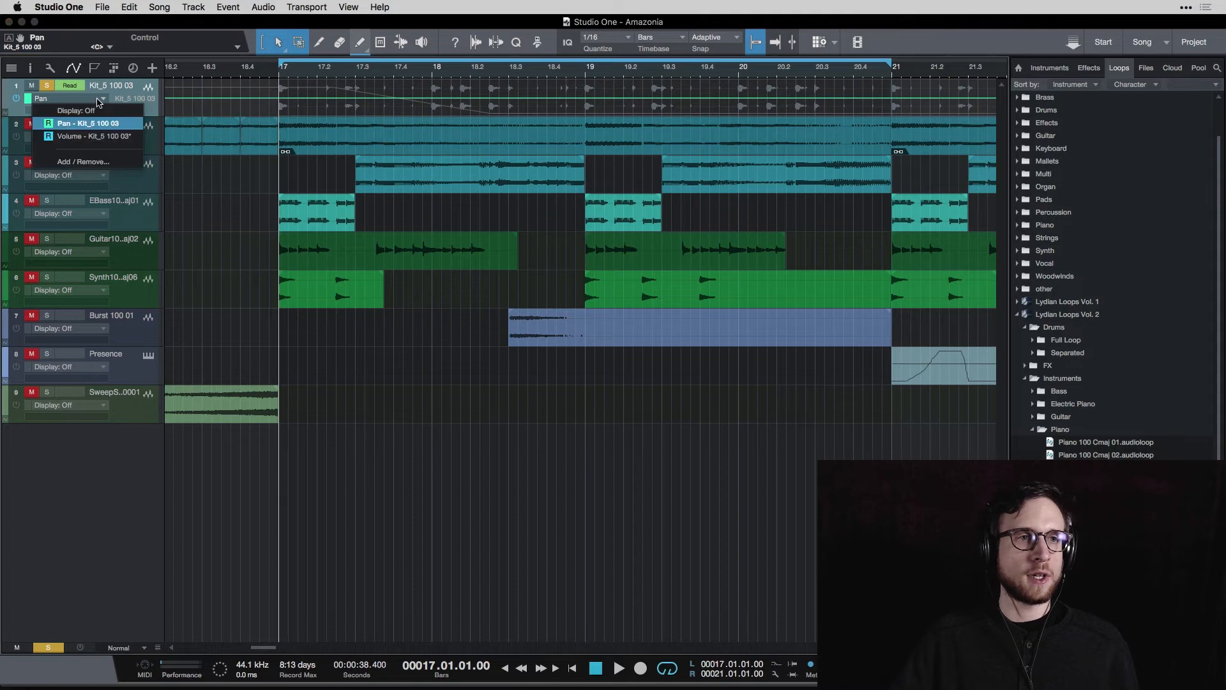
left_click(100, 137)
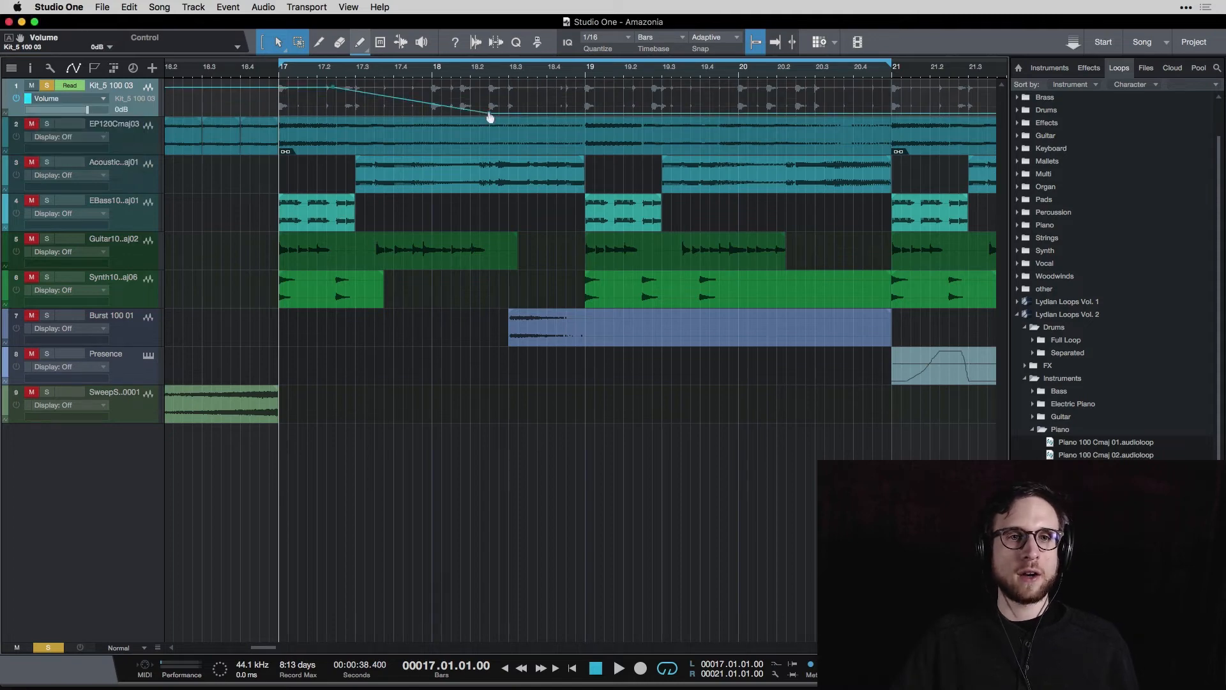
Delete the volume fade points on Kit_5 100 03 and display its pan automation instead
left_click(411, 100)
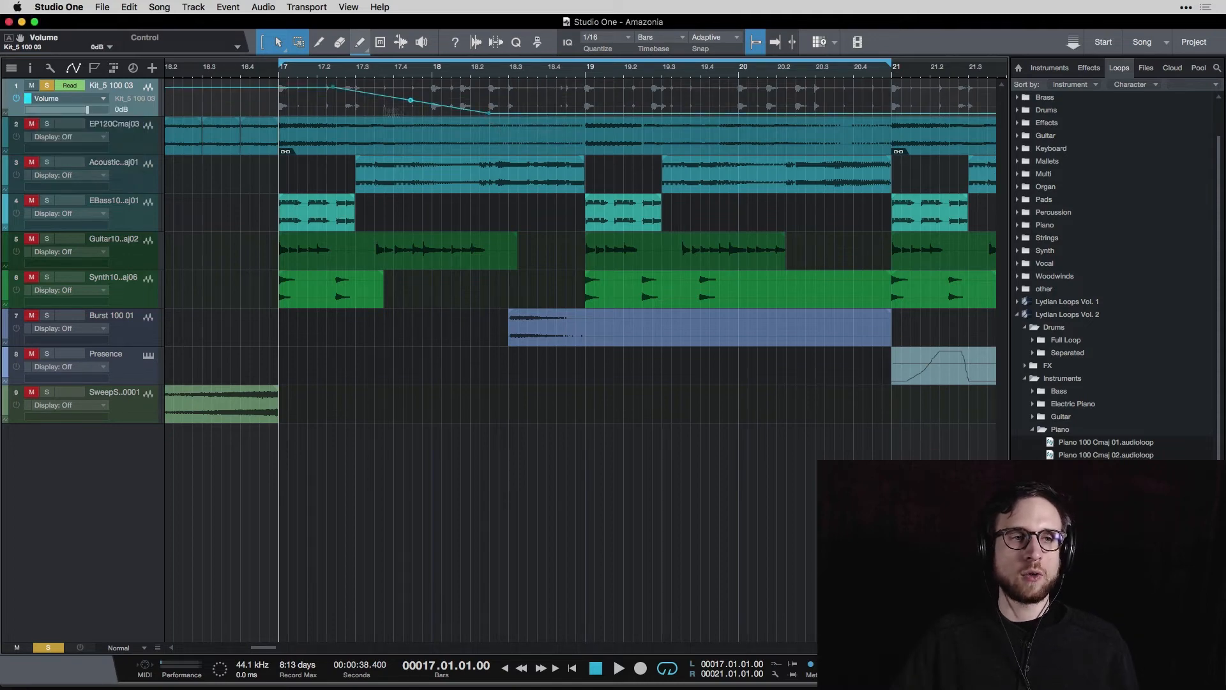
double_click(489, 113)
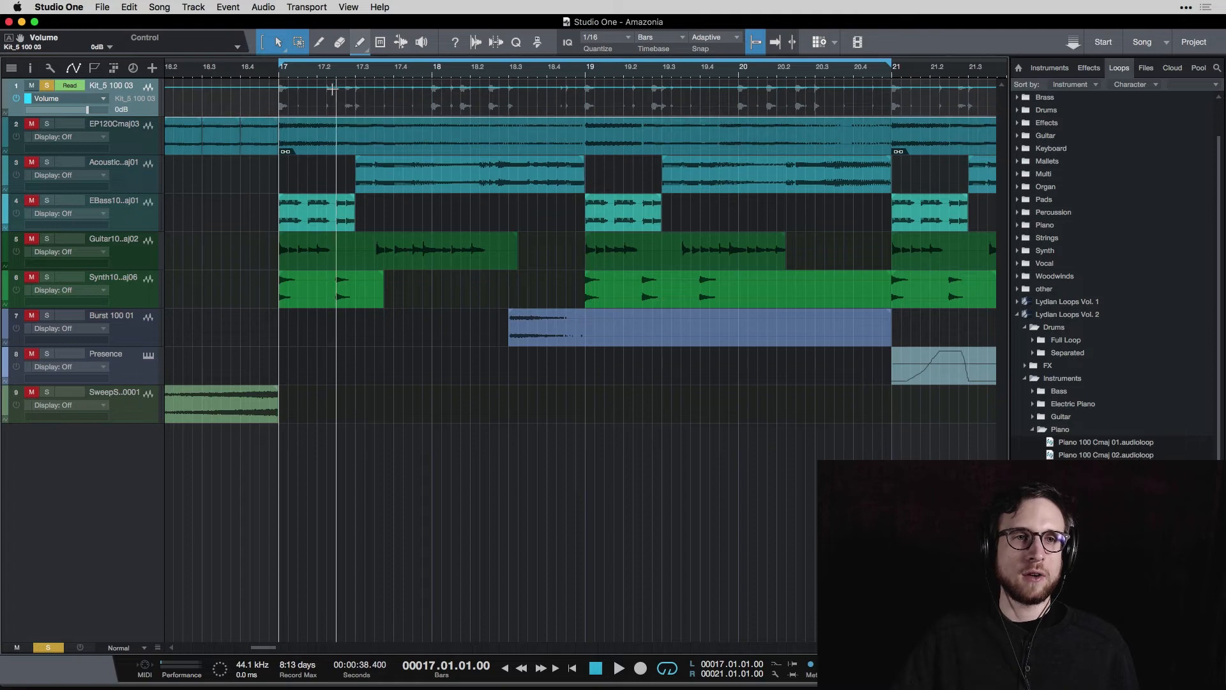
left_click(101, 102)
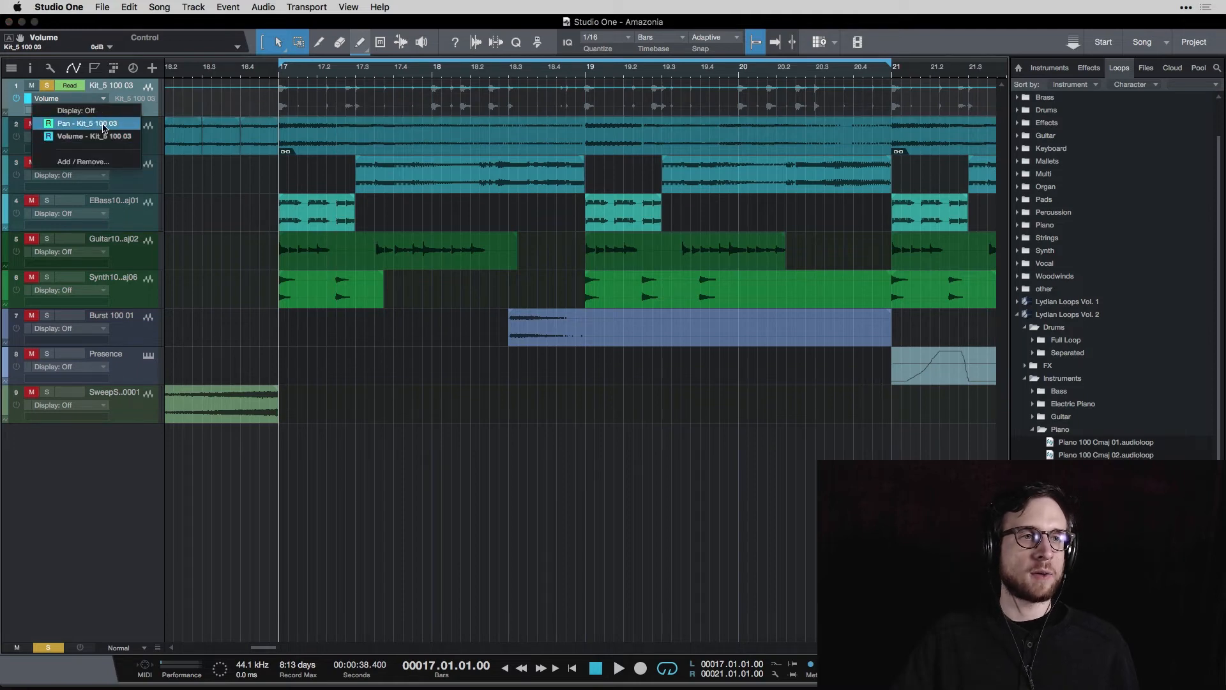
left_click(84, 117)
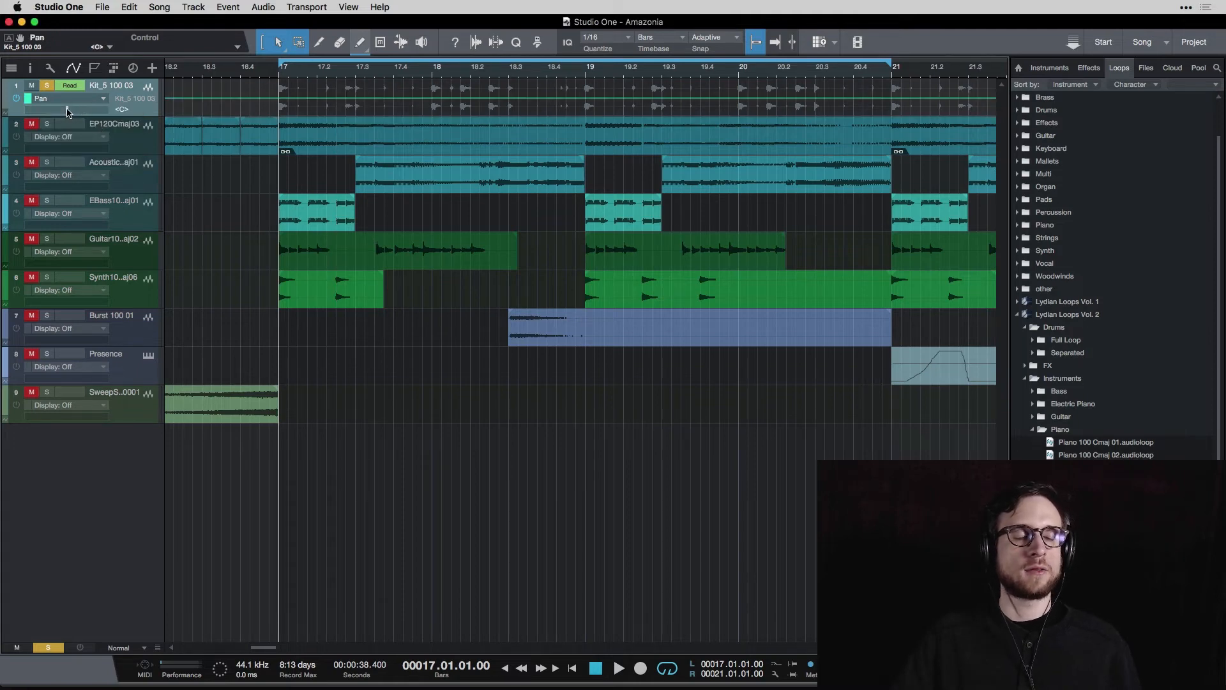
Play from bar 17, shift the Kit_5 100 03 pan slightly left to L3 during playback, and stop
key("space")
mouse_move(67, 111)
left_mouse_down()
mouse_move(27, 112)
mouse_move(109, 113)
mouse_move(27, 111)
mouse_move(107, 111)
mouse_move(66, 111)
left_mouse_up()
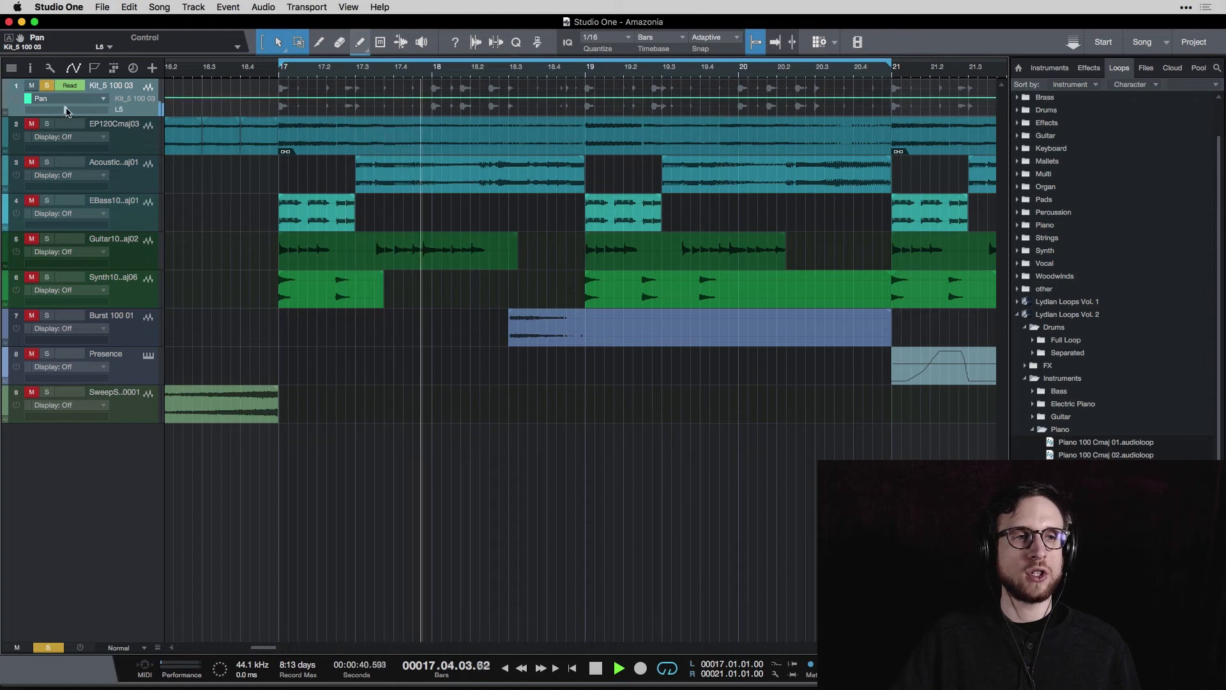
key("space")
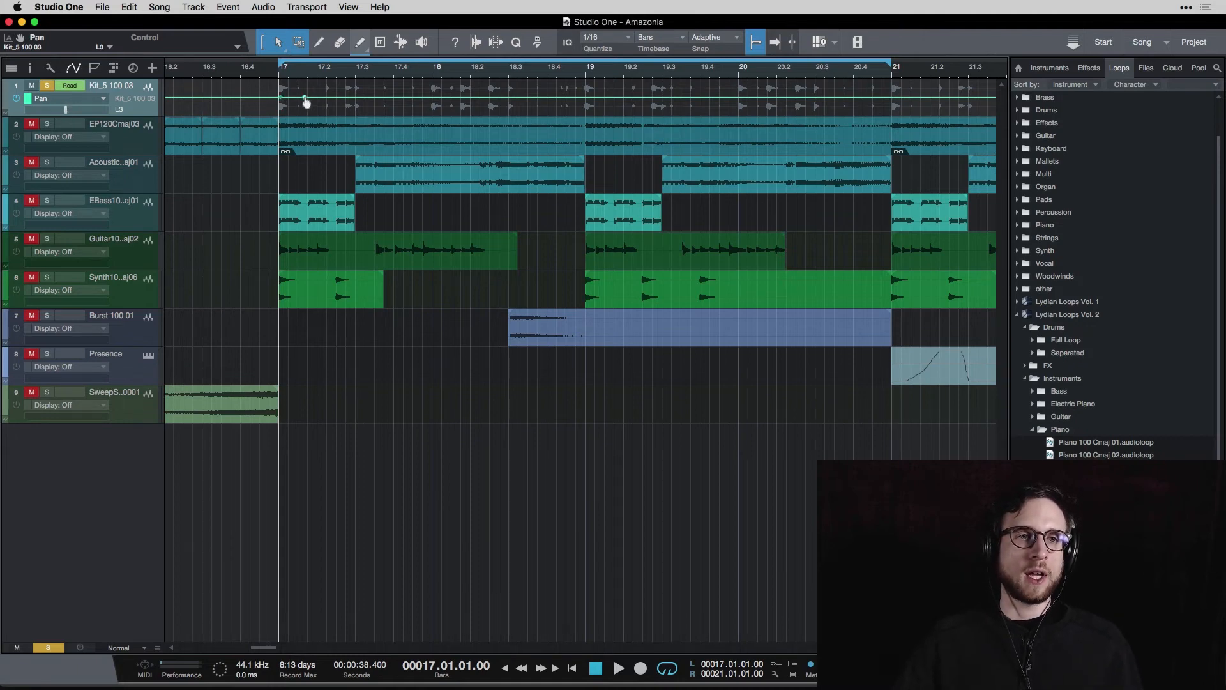
Draw a zigzag pan curve alternating hard left and hard right from bar 17 to about 18.3.4, and play it back
mouse_move(306, 101)
left_mouse_down()
mouse_move(392, 89)
mouse_move(396, 115)
left_mouse_up()
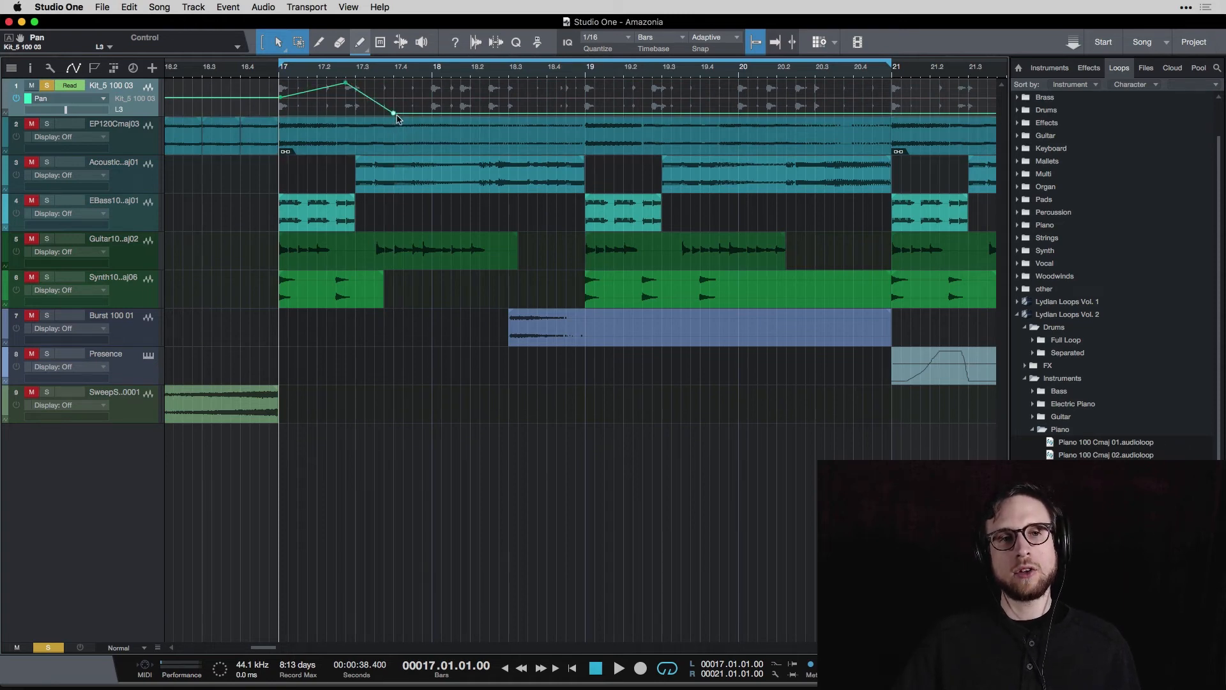
mouse_move(453, 115)
left_mouse_down()
mouse_move(459, 83)
mouse_move(534, 131)
left_mouse_up()
key("space")
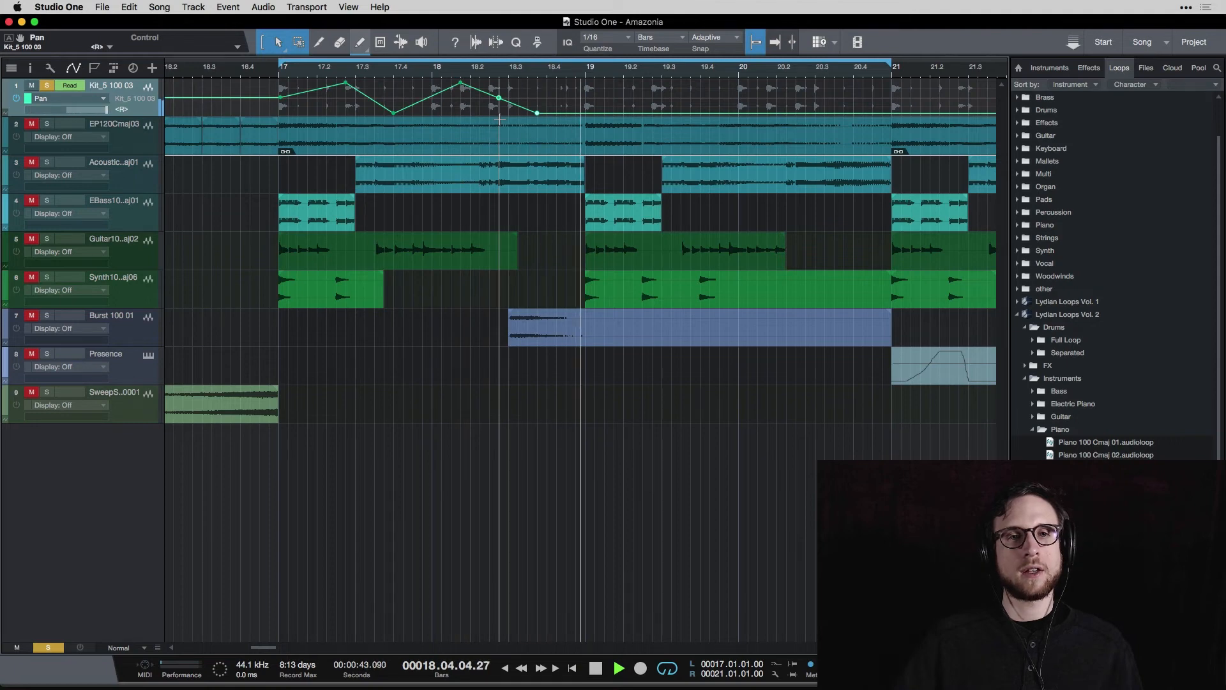
key("space")
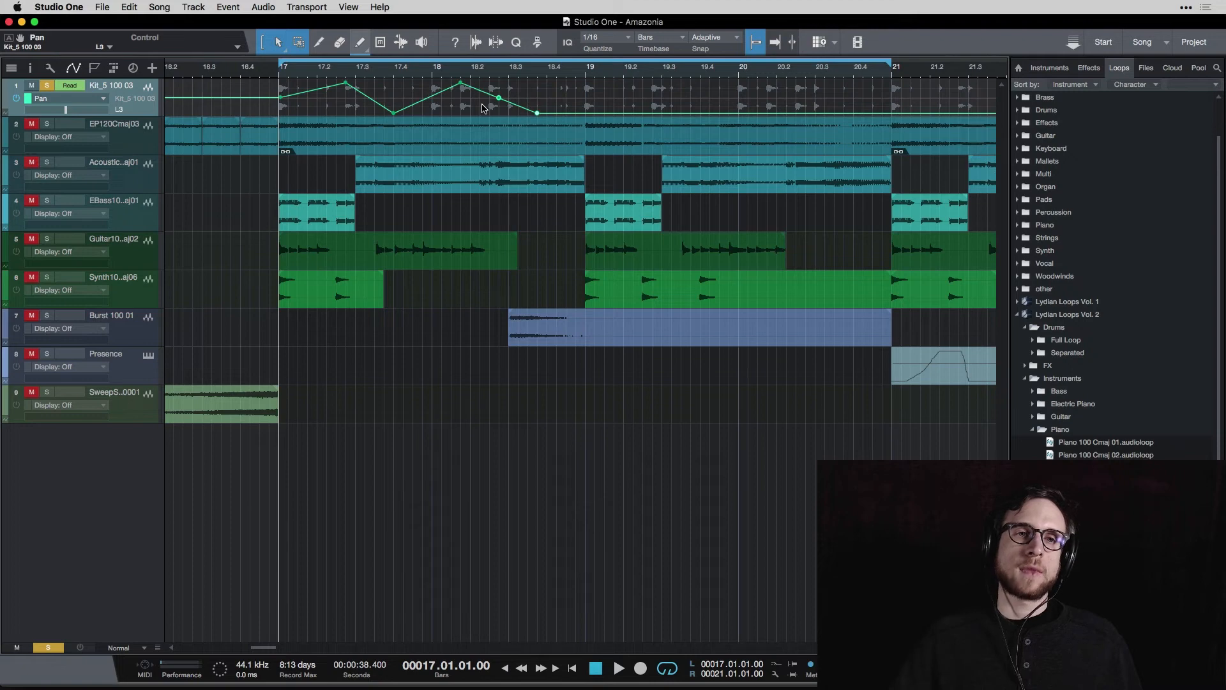
Switch the Kit_5 100 03 automation display between off, pan and volume, finish with it off, and hide track automation
left_click(49, 98)
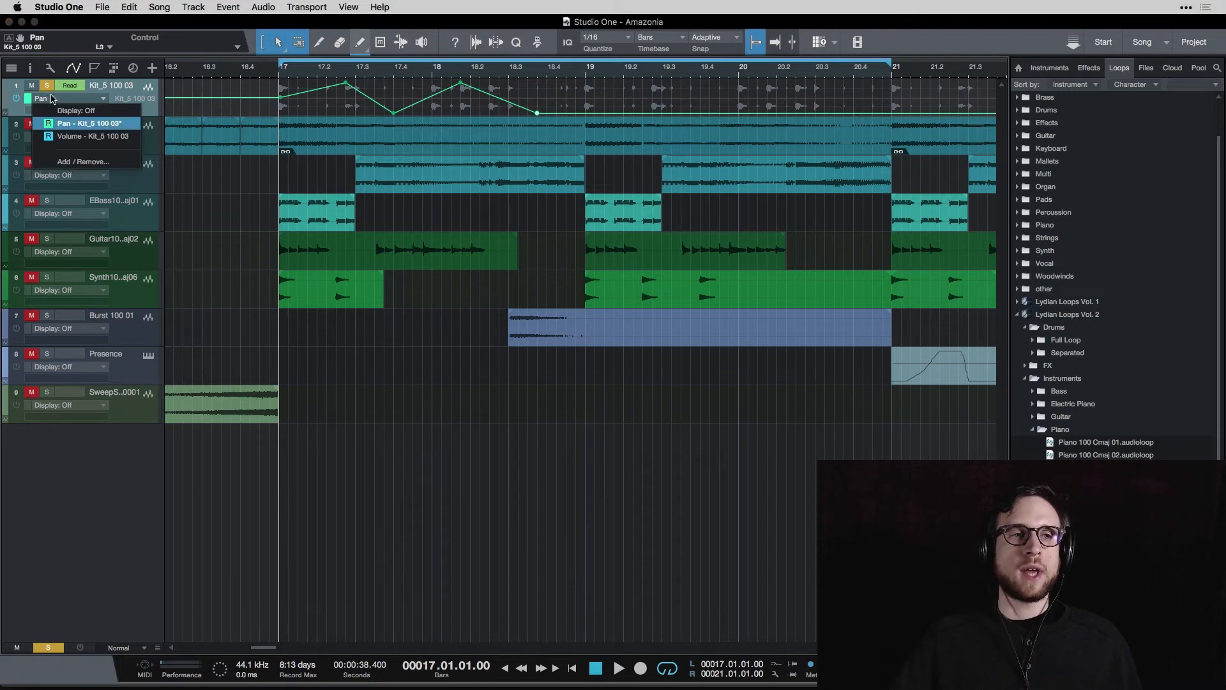
left_click(93, 113)
left_click(76, 99)
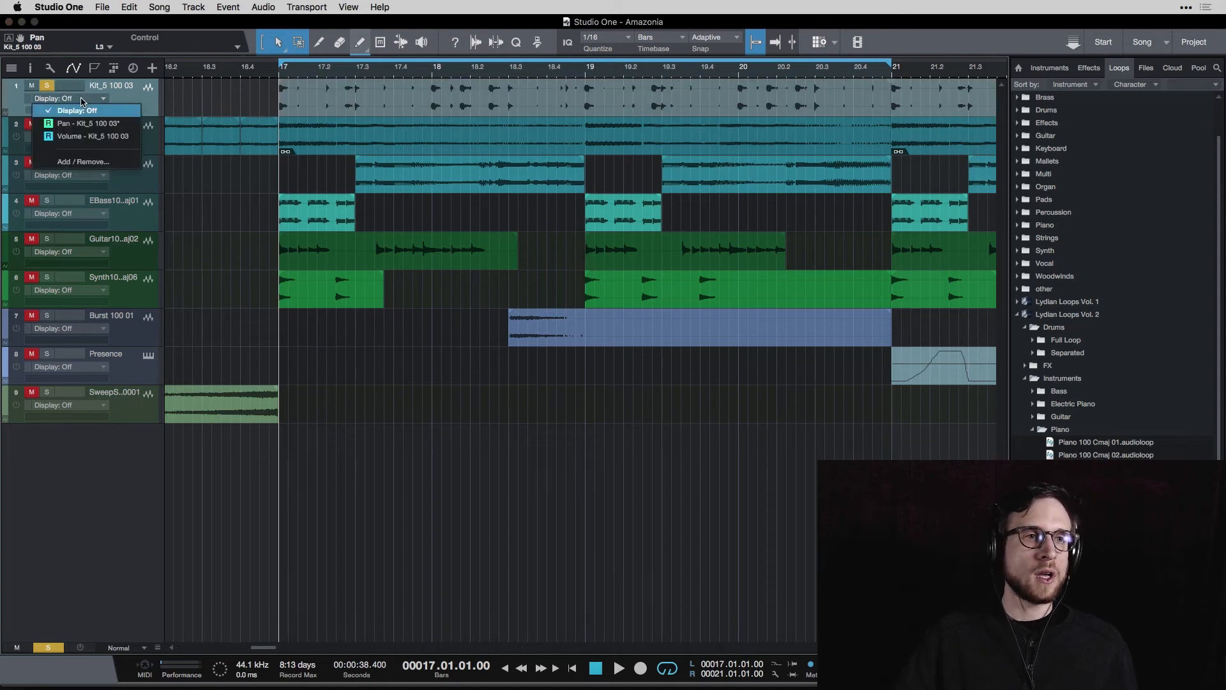
left_click(83, 116)
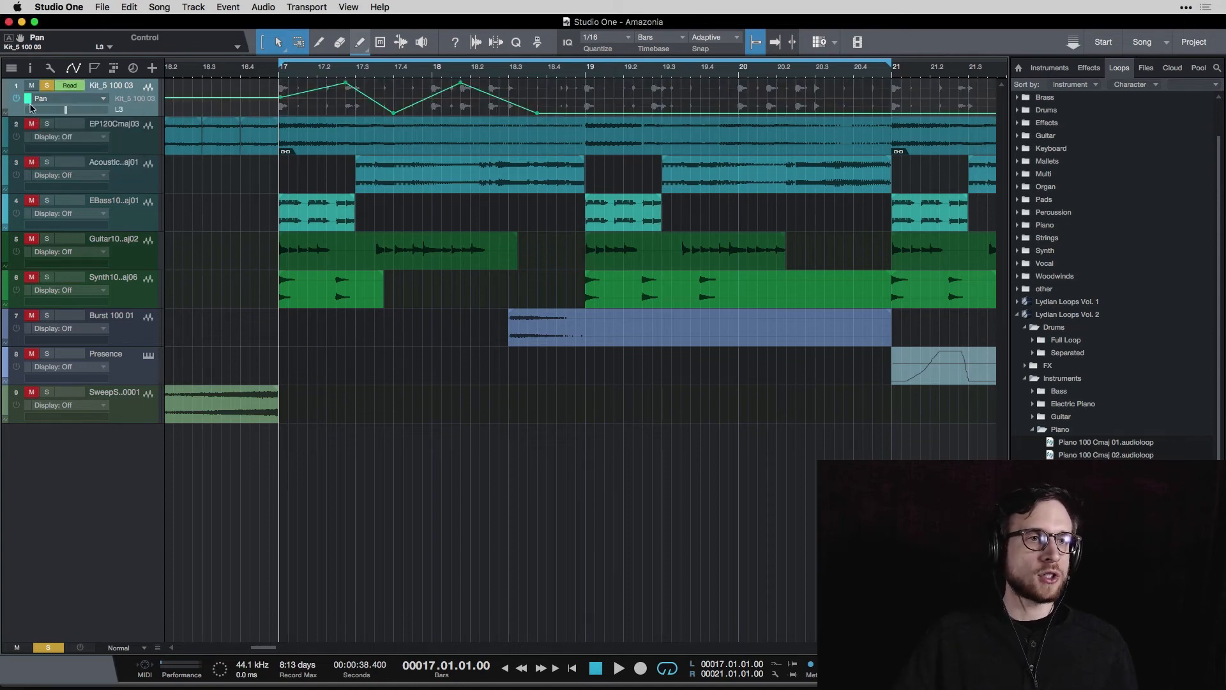
left_click(69, 101)
left_click(72, 127)
left_click(67, 99)
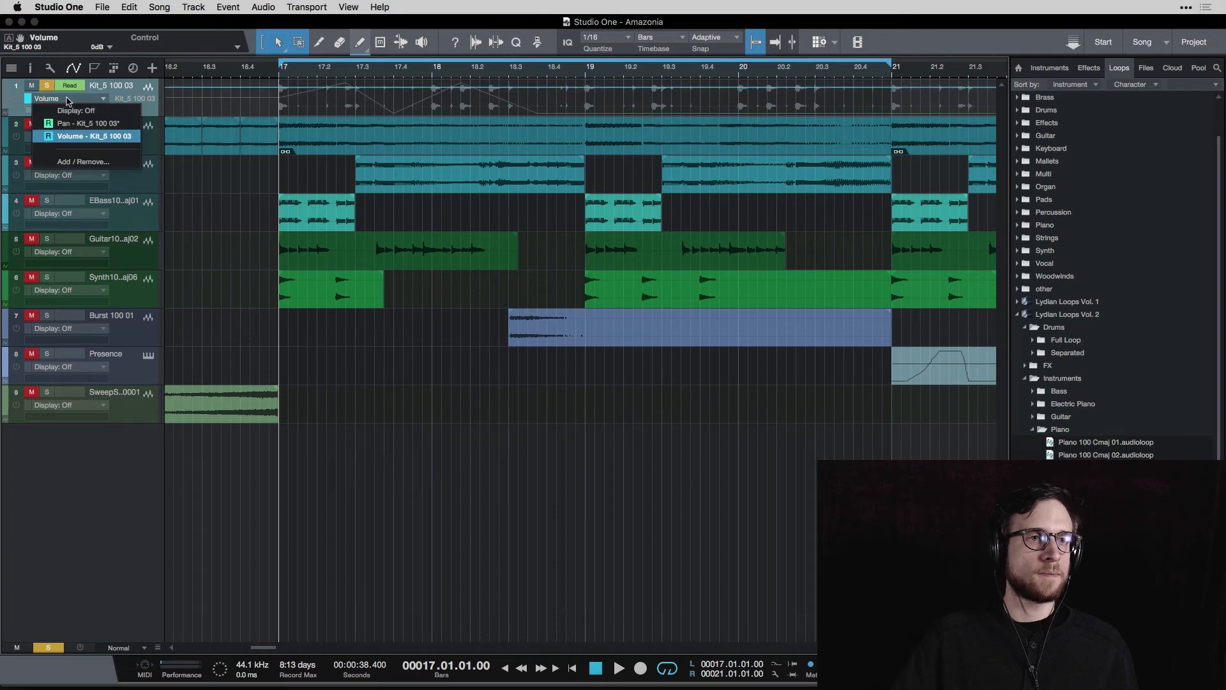
left_click(93, 114)
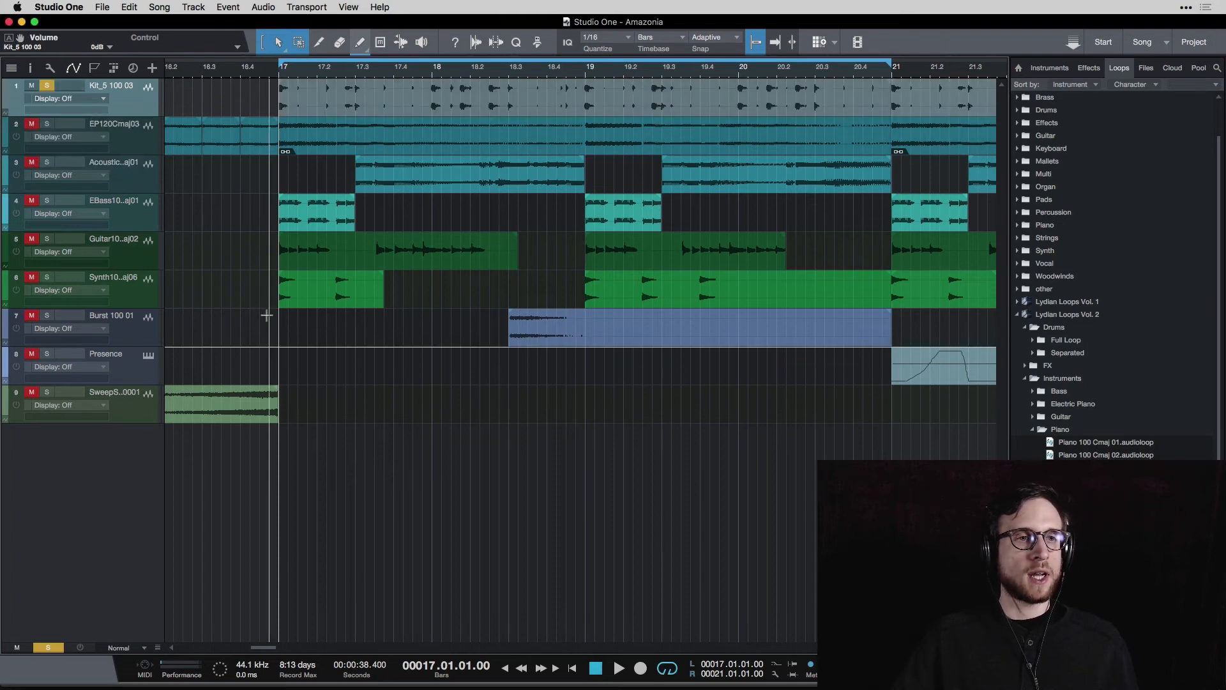
key("a")
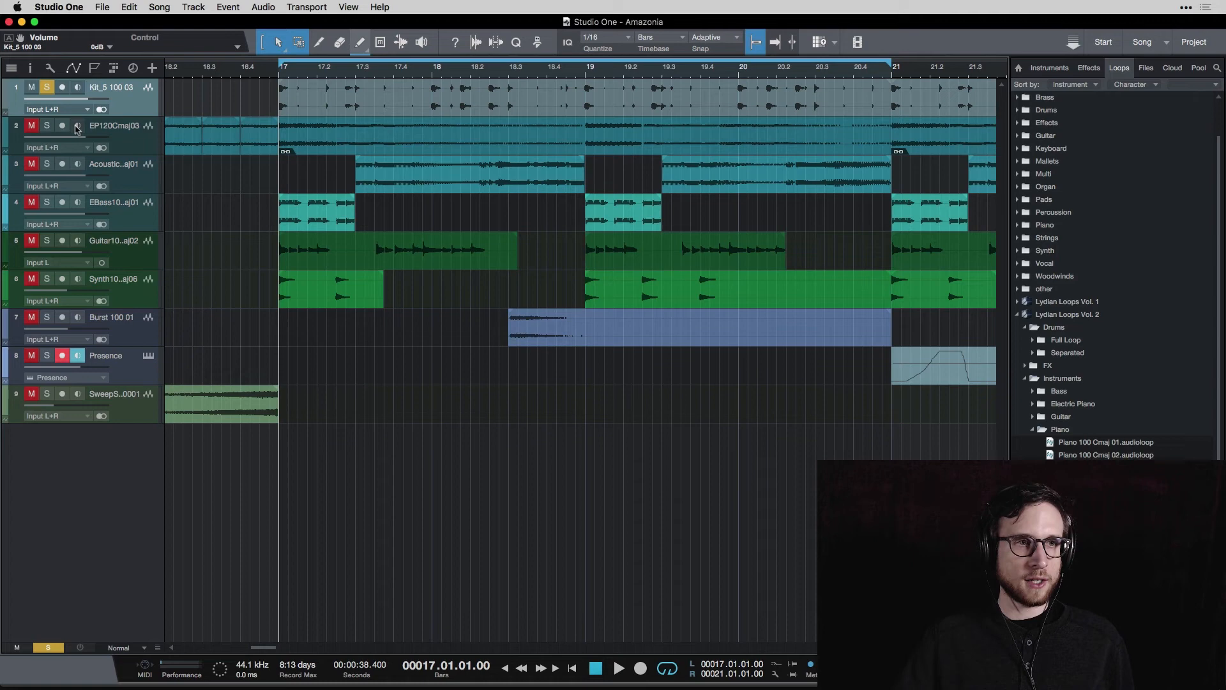
Unsolo the Kit_5 100 03 track and play the full arrangement from bar 16
left_click(47, 87)
scroll(243, 77, "left", 5)
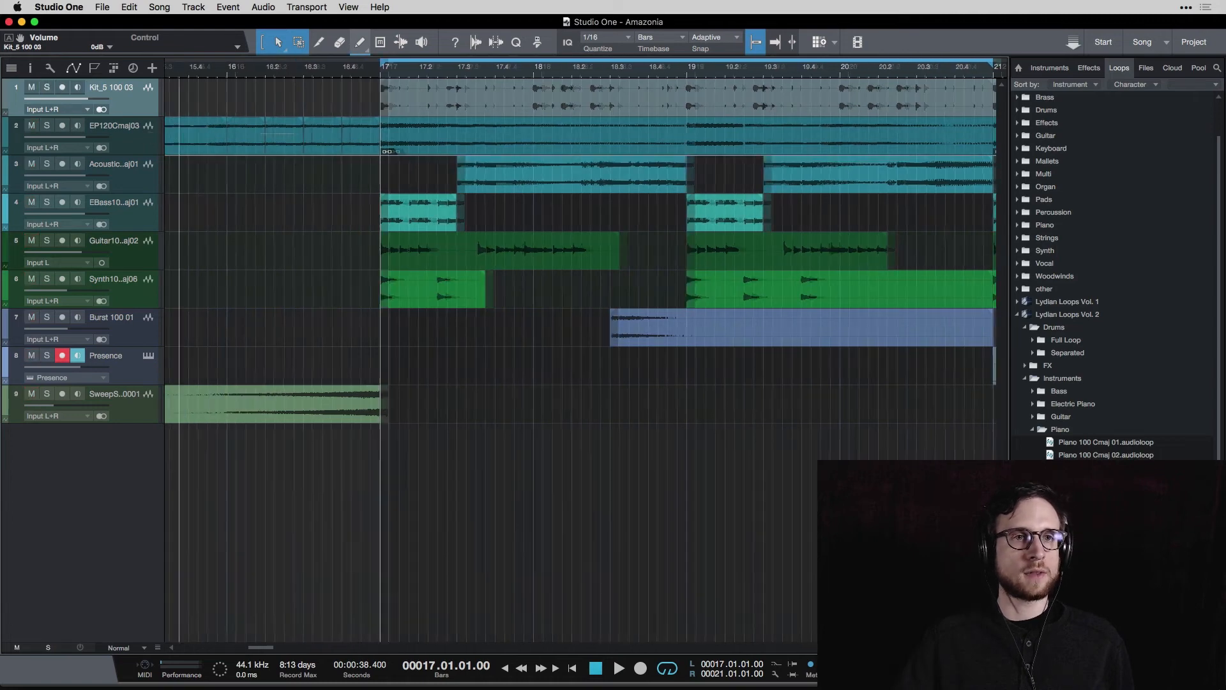
left_click(238, 76)
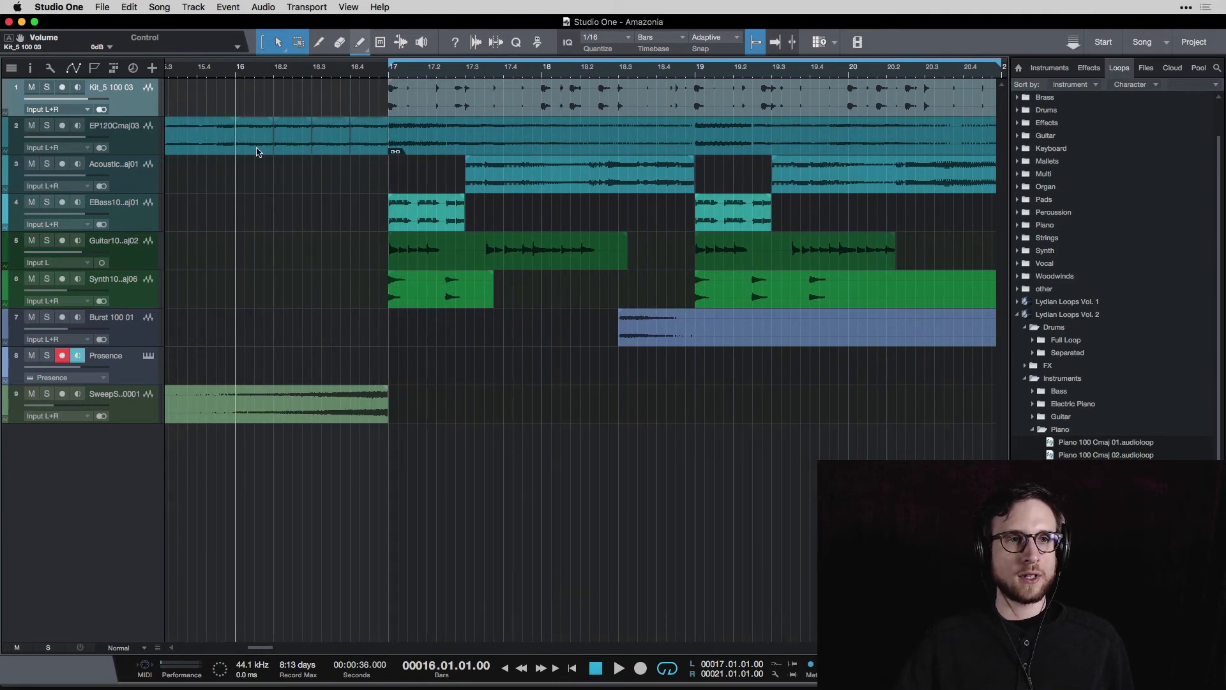
key("space")
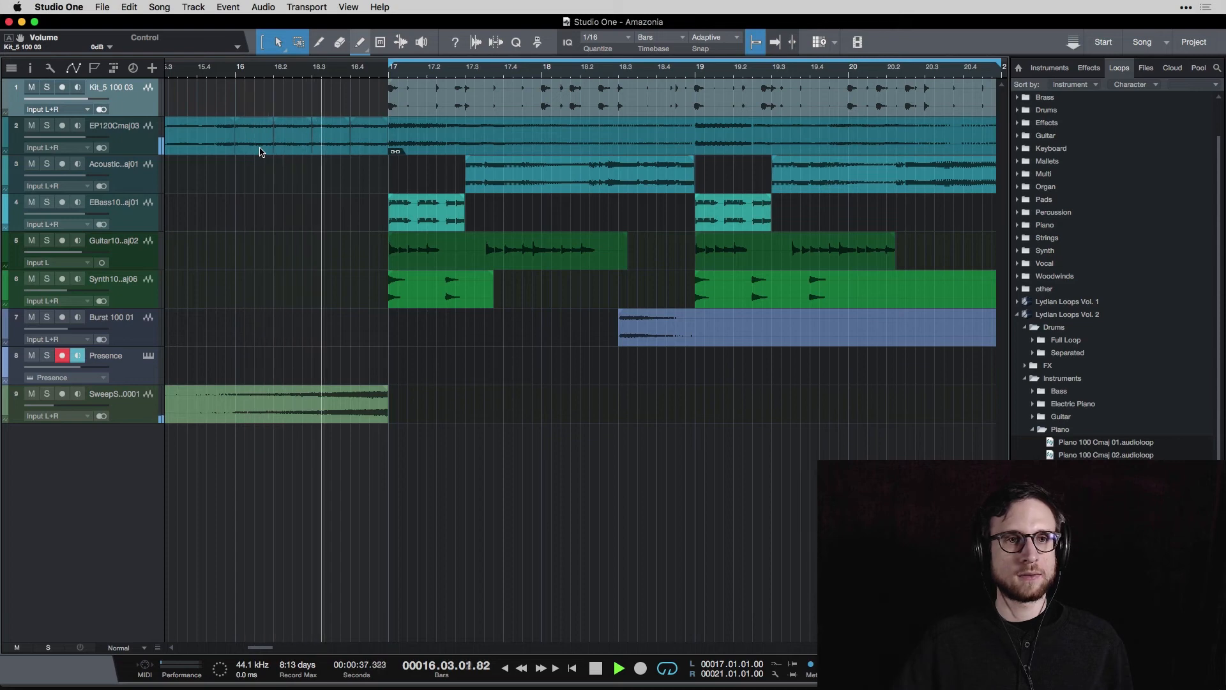
key("space")
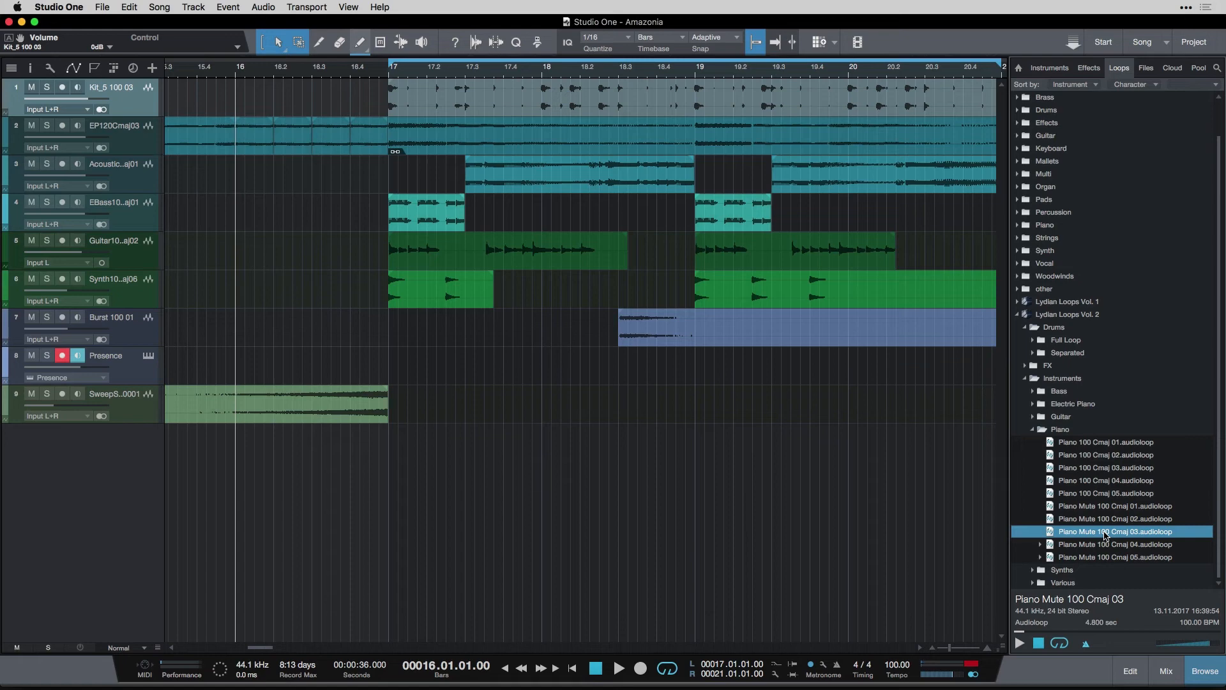
Add the Piano Mute 100 Cmaj 03 loop on a new track from bar 15 to 17 and reverse the event
left_click_drag(1107, 535, 225, 466)
left_click_drag(389, 460, 351, 461)
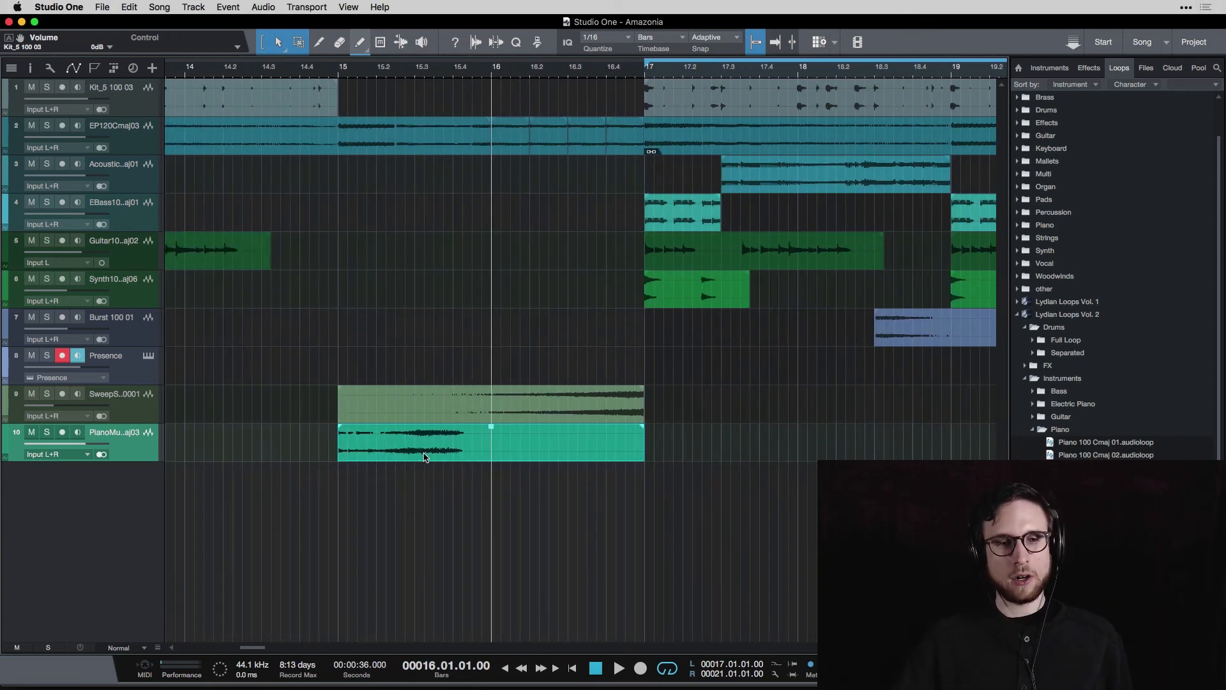
key("super+r")
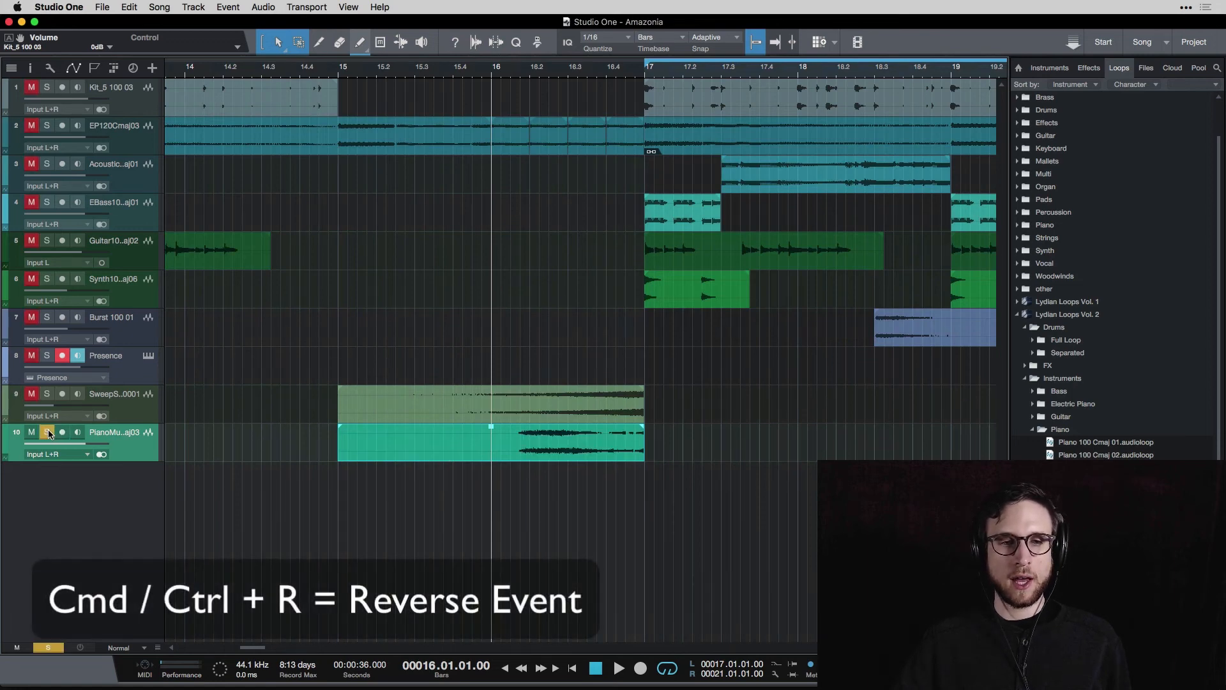
Play the soloed reversed piano loop twice from bar 16 and unsolo its track
key("space")
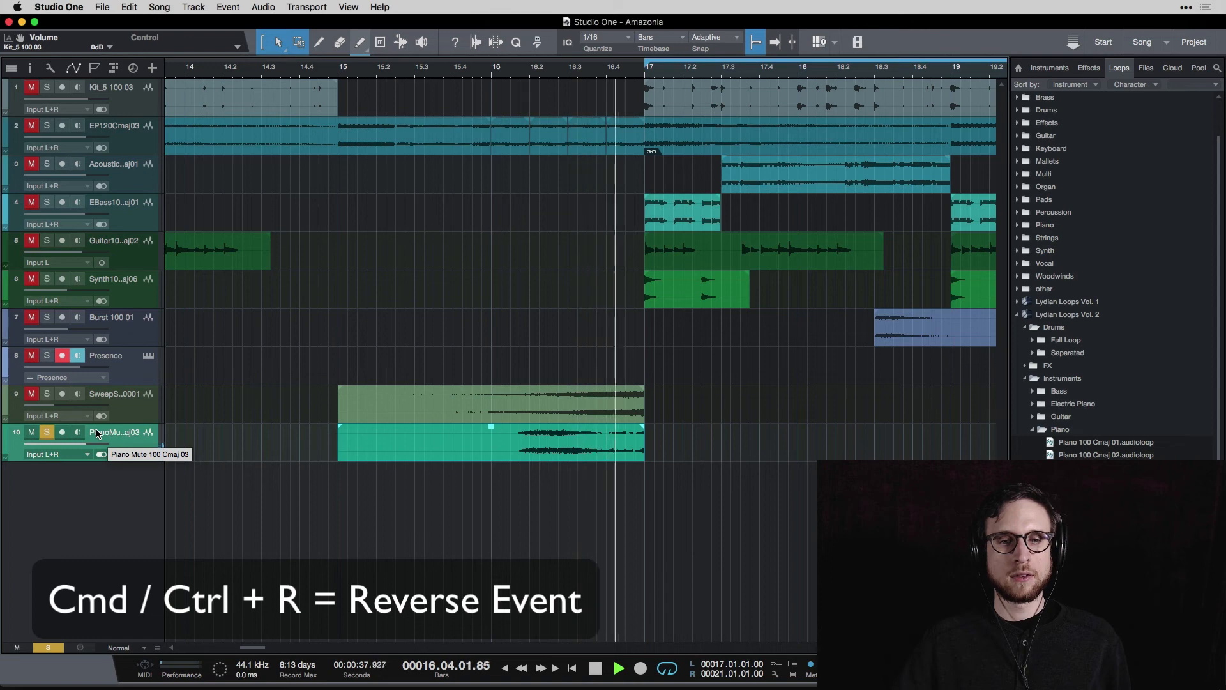
key("space")
key("space")
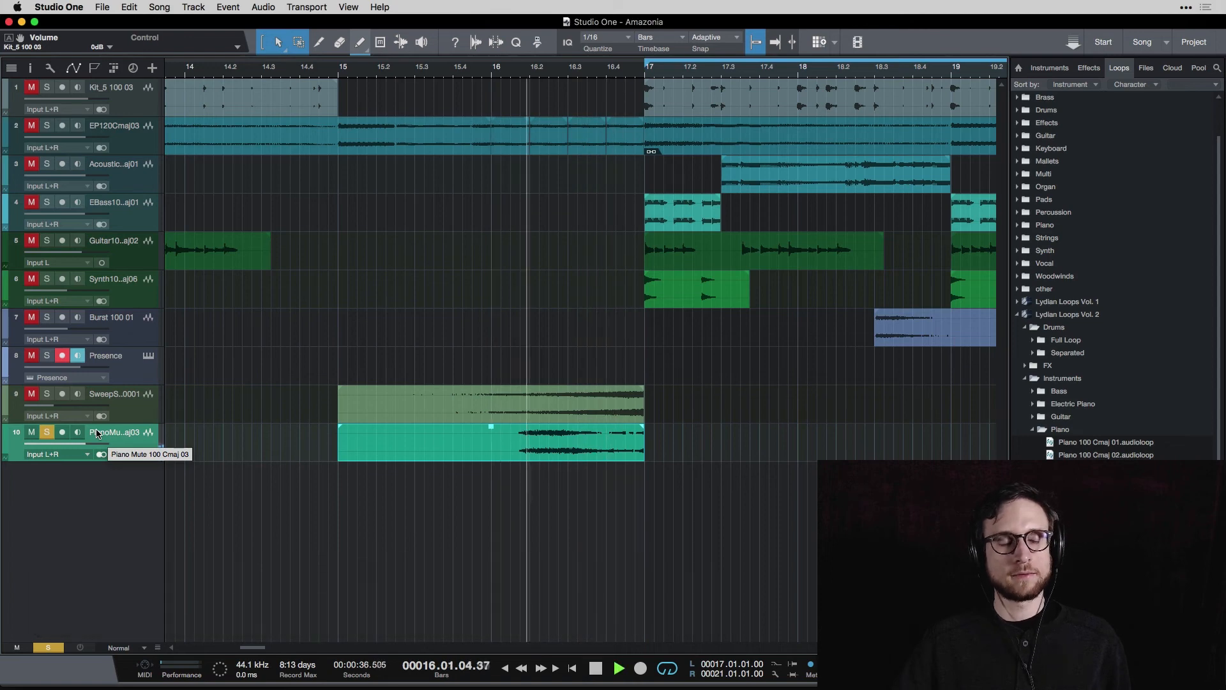
key("space")
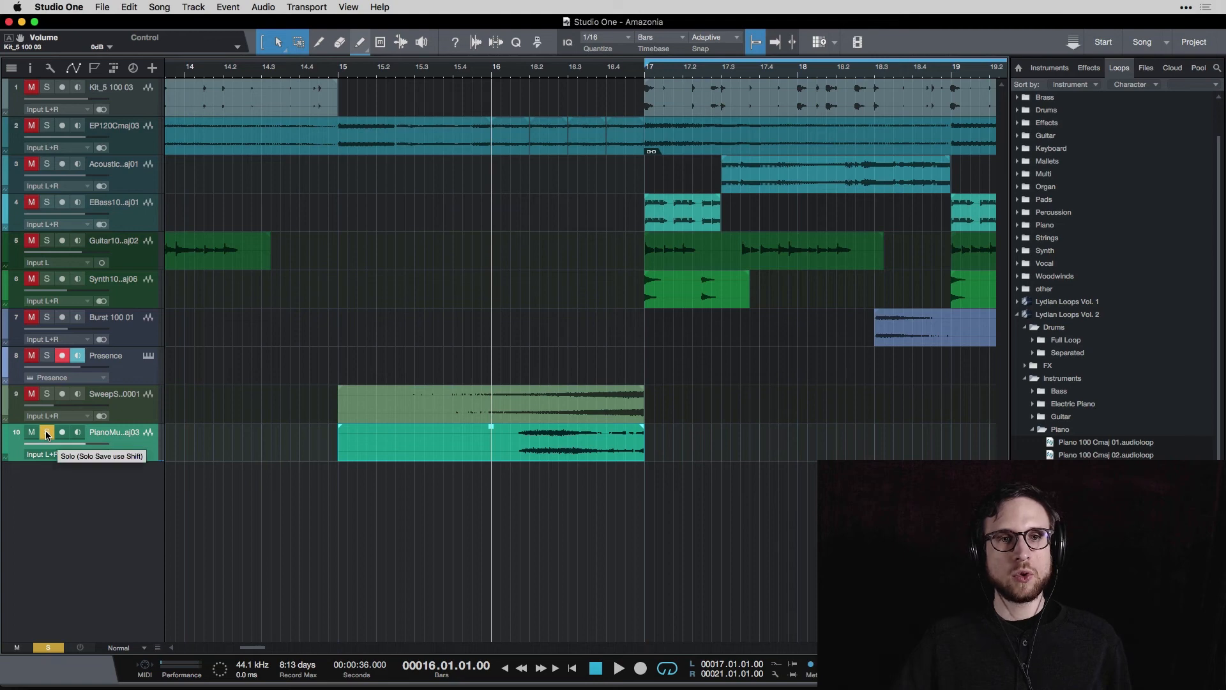
left_click(46, 432)
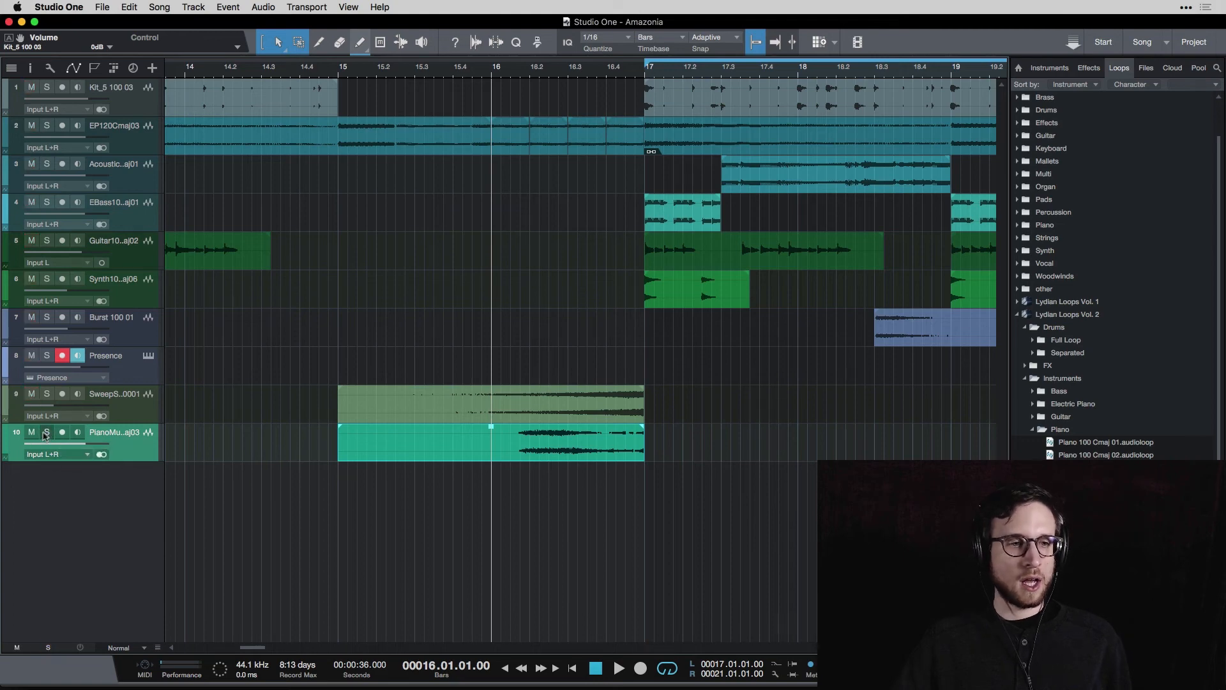
Show the piano track's volume automation and draw a rise from -39.7 dB at 16.1.3 to 0 dB at bar 17
key("a")
left_click(96, 447)
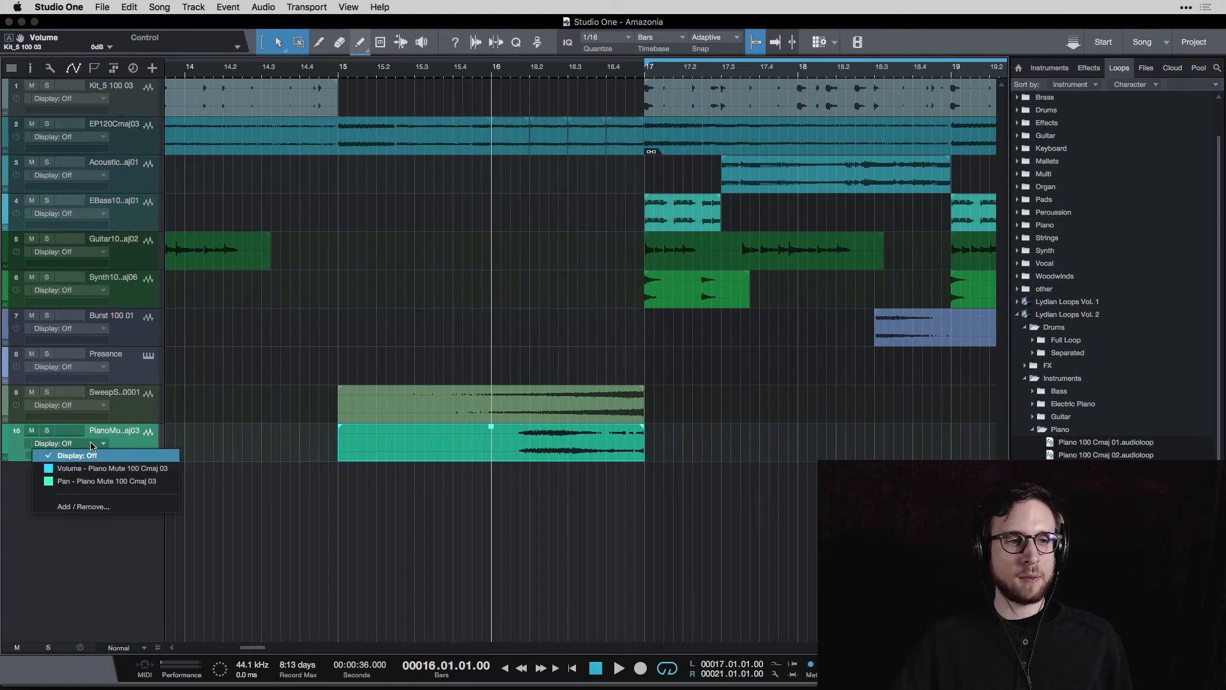
left_click(139, 470)
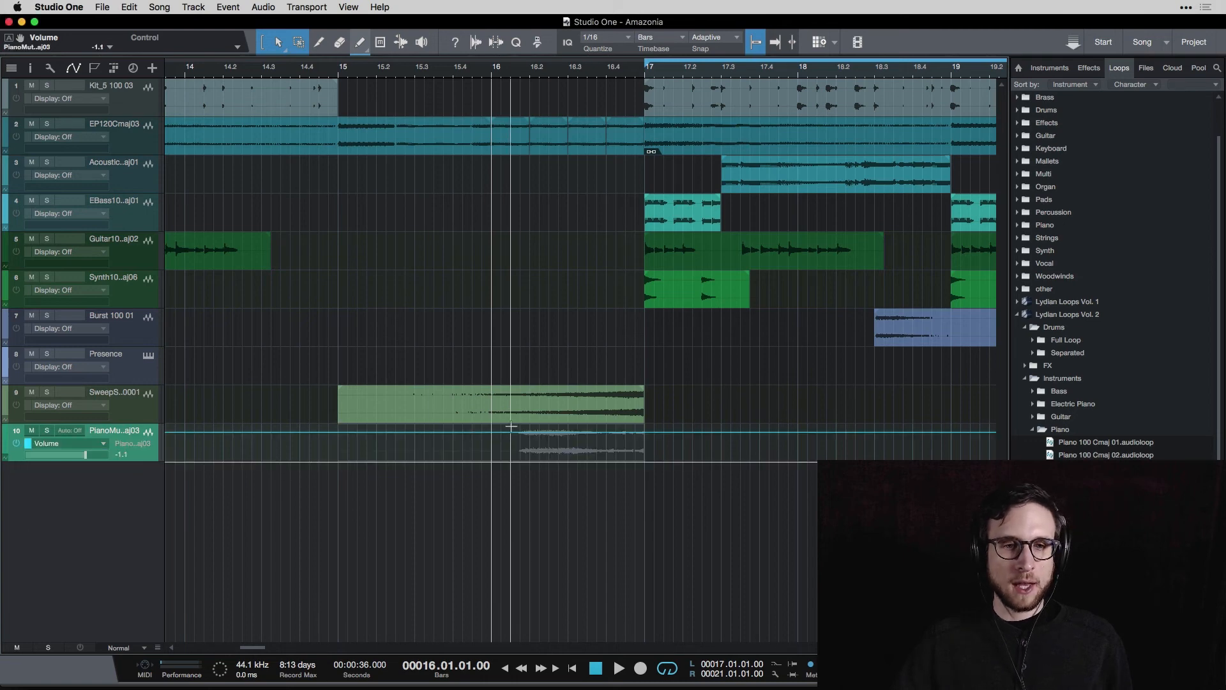
left_click_drag(505, 436, 516, 453)
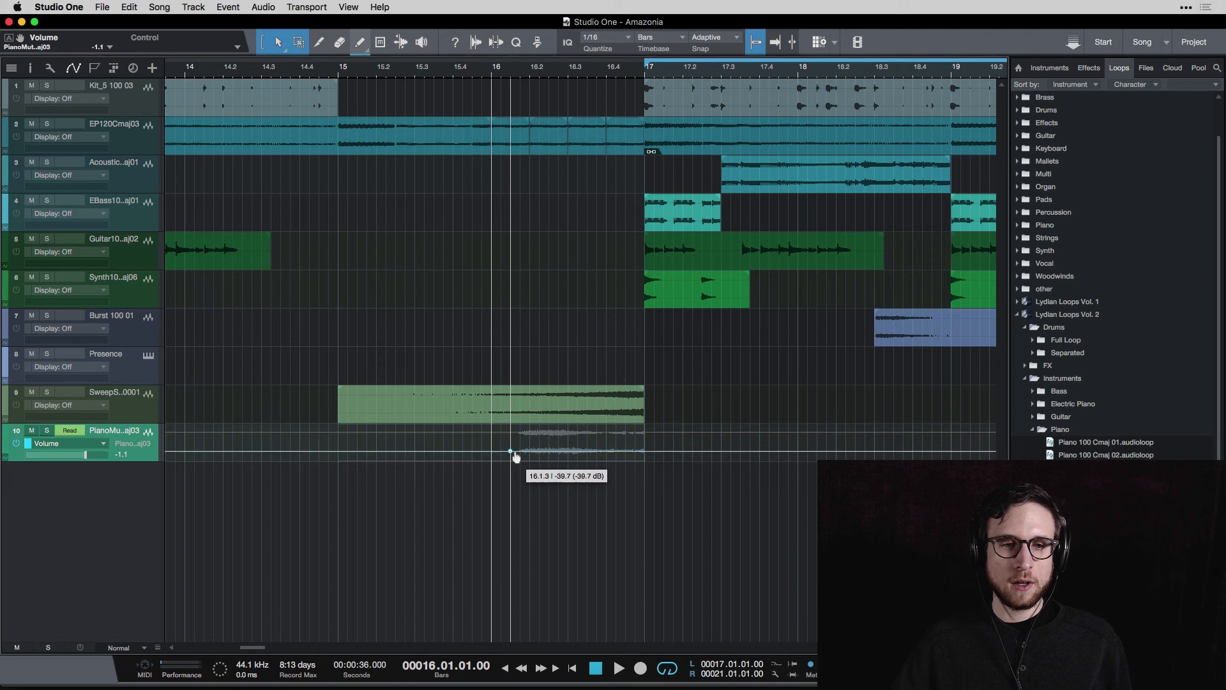
left_click_drag(620, 454, 649, 436)
Play the piano volume rise twice from bar 16 in the full mix
key("space")
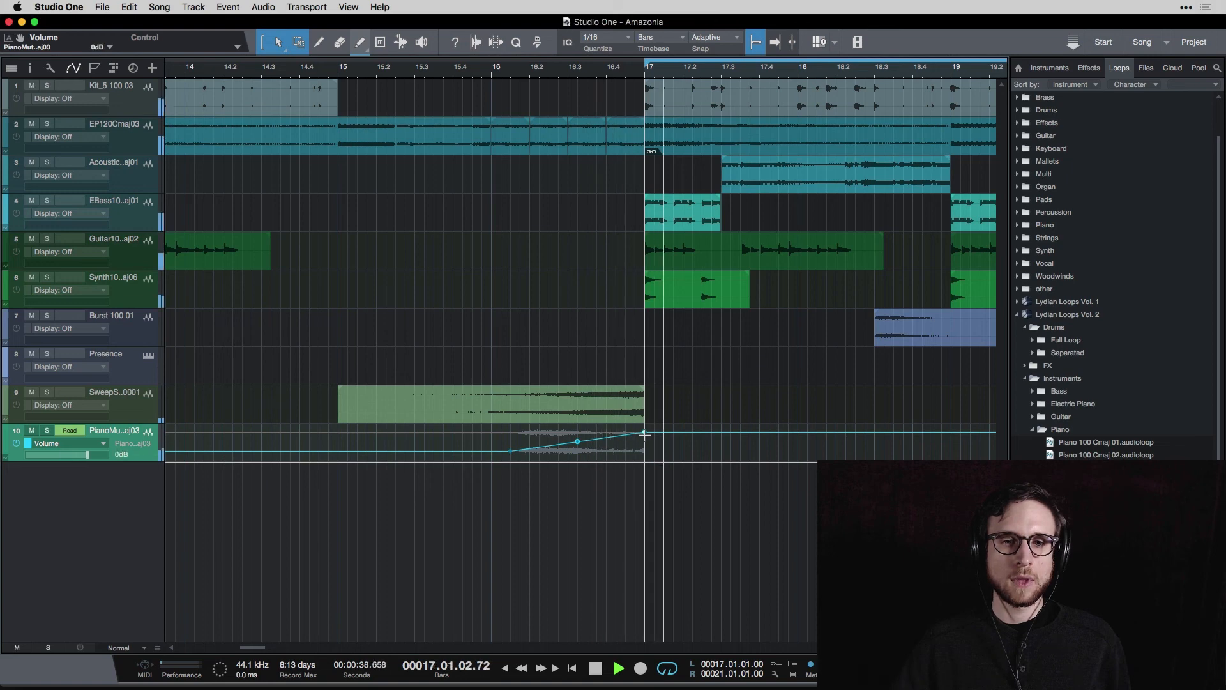
key("space")
key("space")
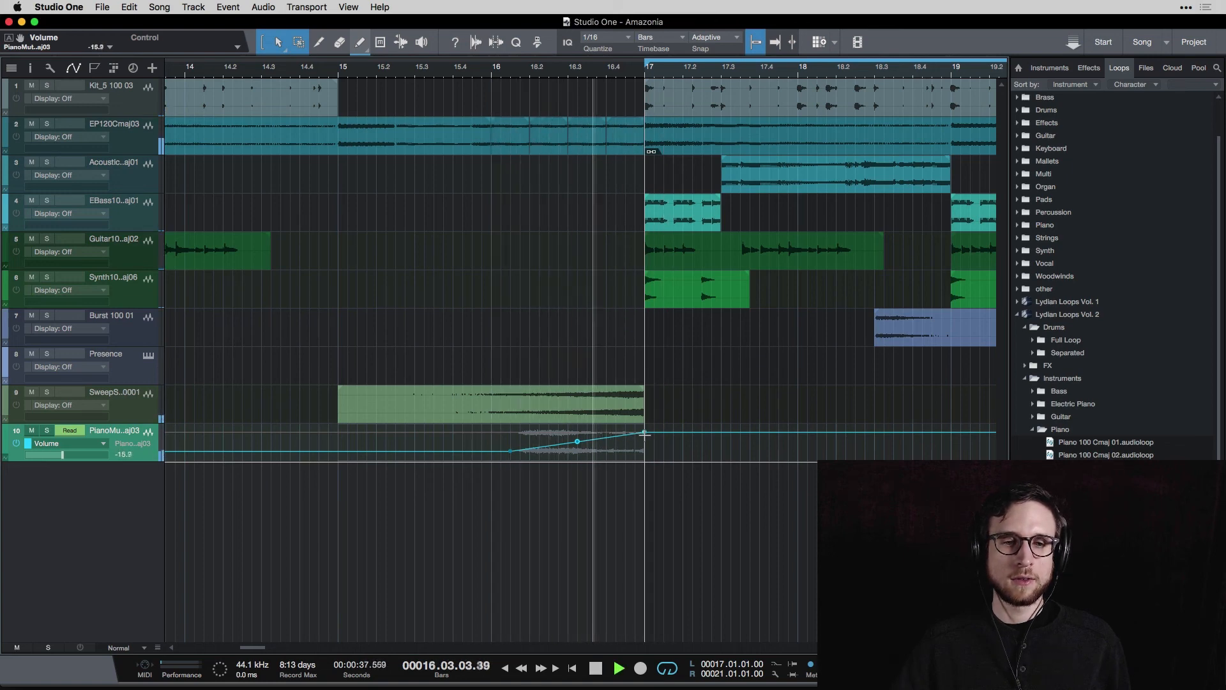
key("space")
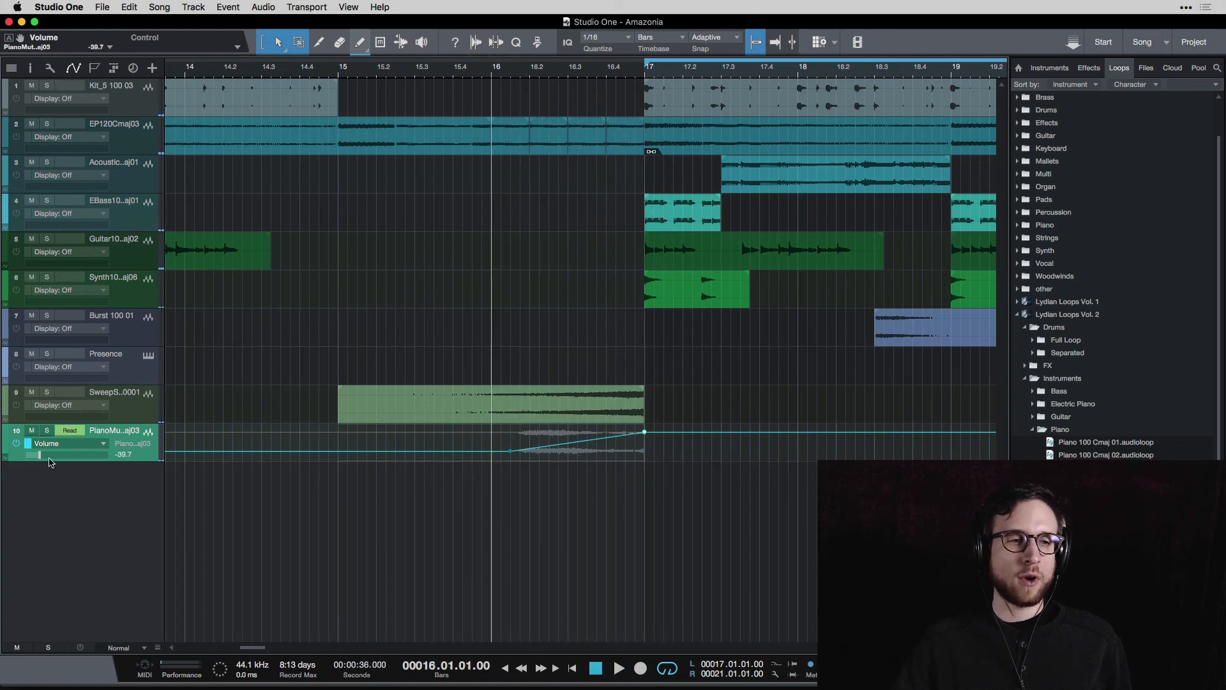
Show the piano track's pan automation and draw a sweep from hard left at about 16.1.3 to hard right at bar 17
left_click(96, 446)
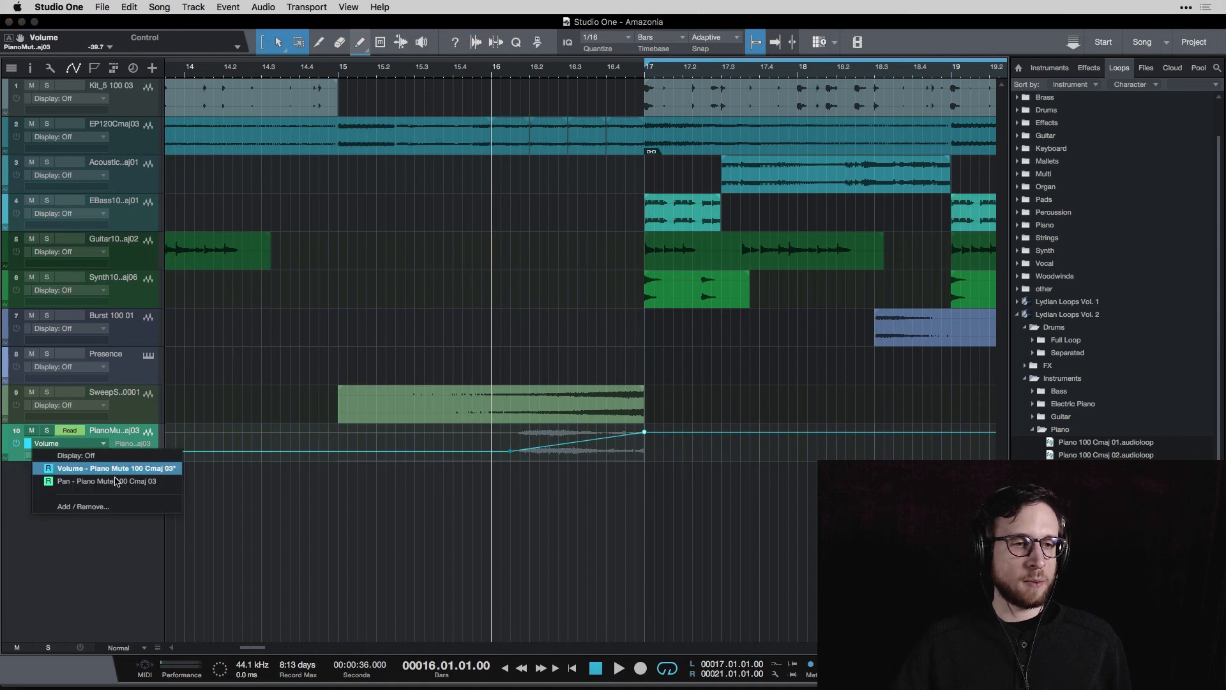
left_click(117, 480)
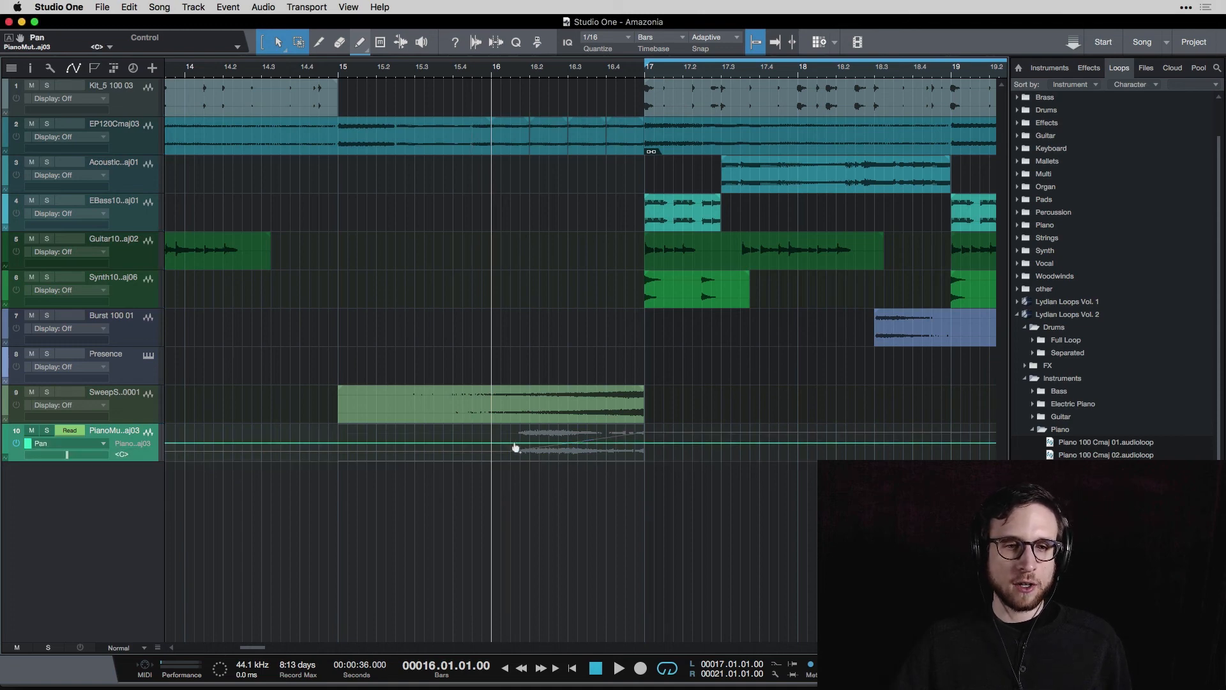
mouse_move(517, 447)
left_mouse_down()
mouse_move(520, 430)
mouse_move(676, 461)
left_mouse_up()
Play the straight piano pan sweep twice from bar 16 and bend its ramp upward into a curve
key("space")
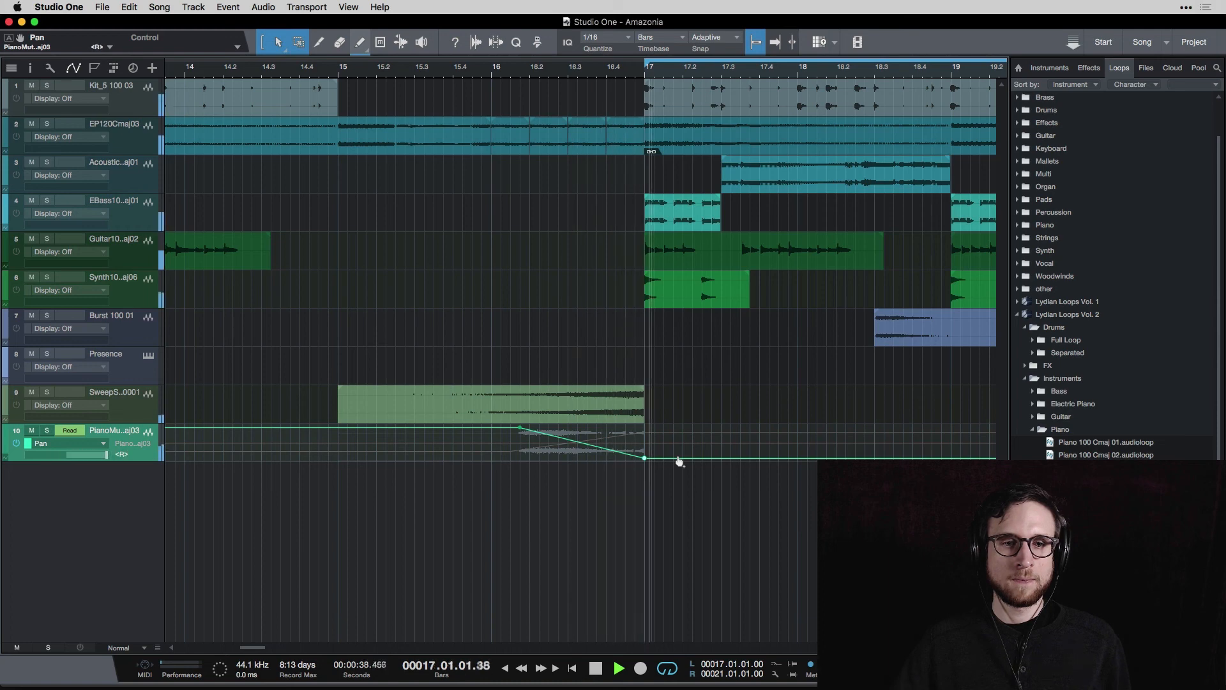
key("space")
left_click(581, 443)
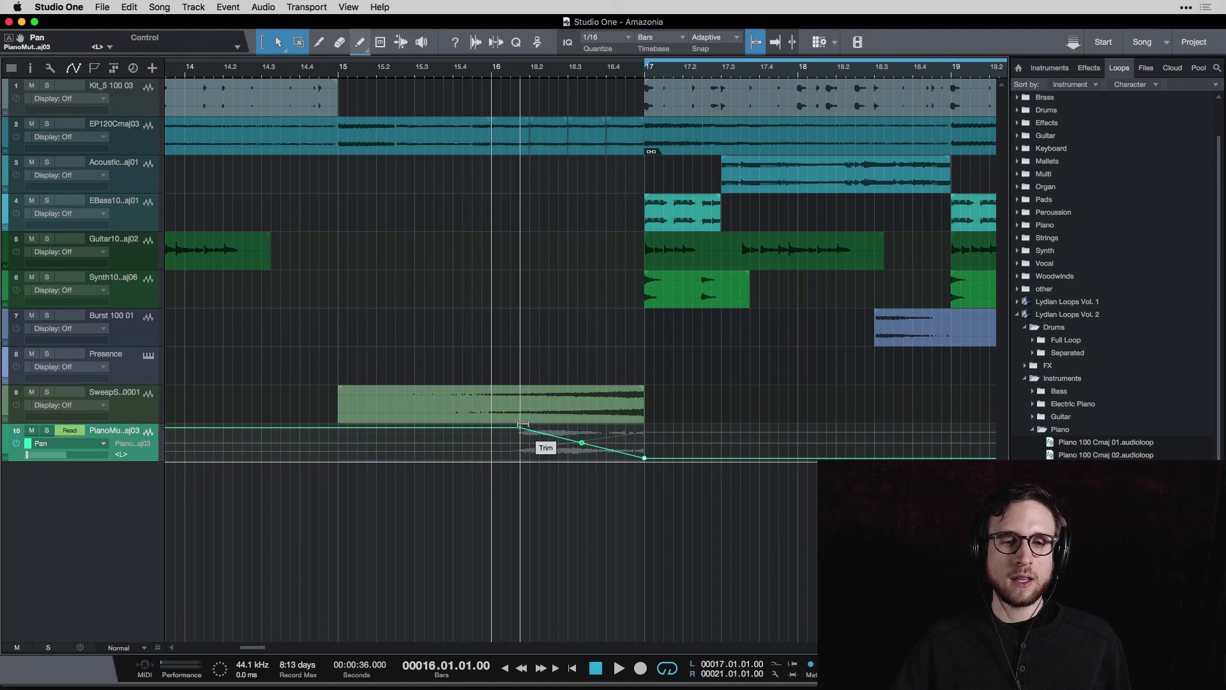
key("space")
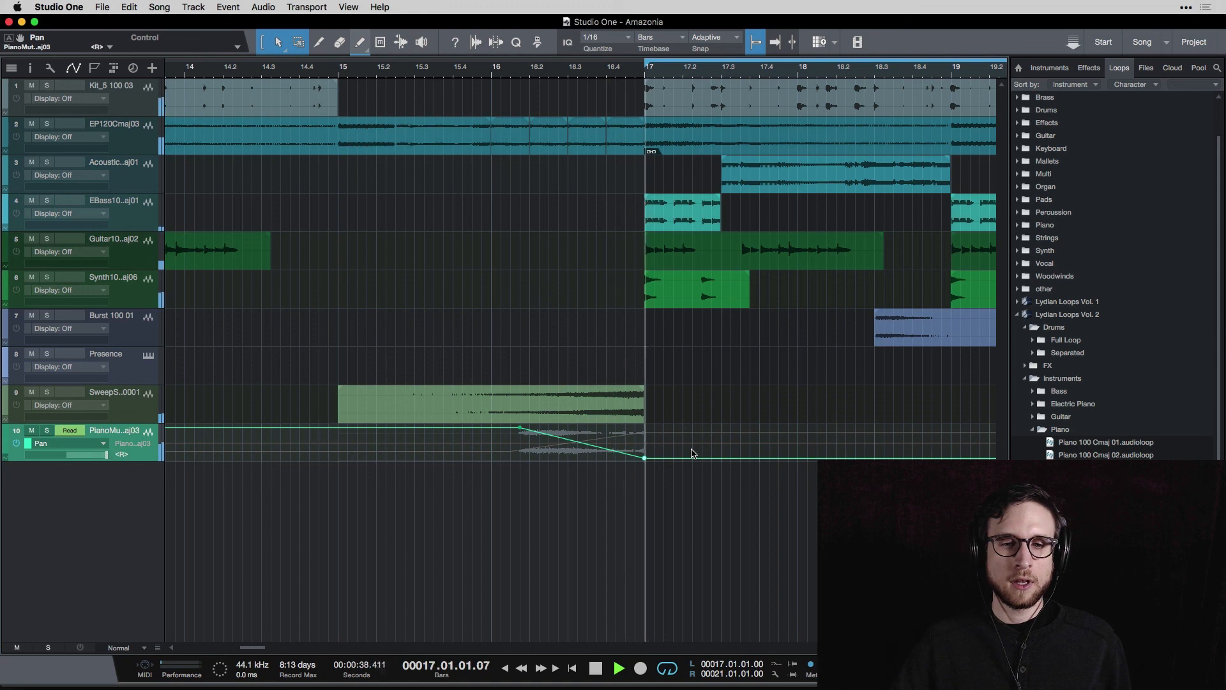
key("space")
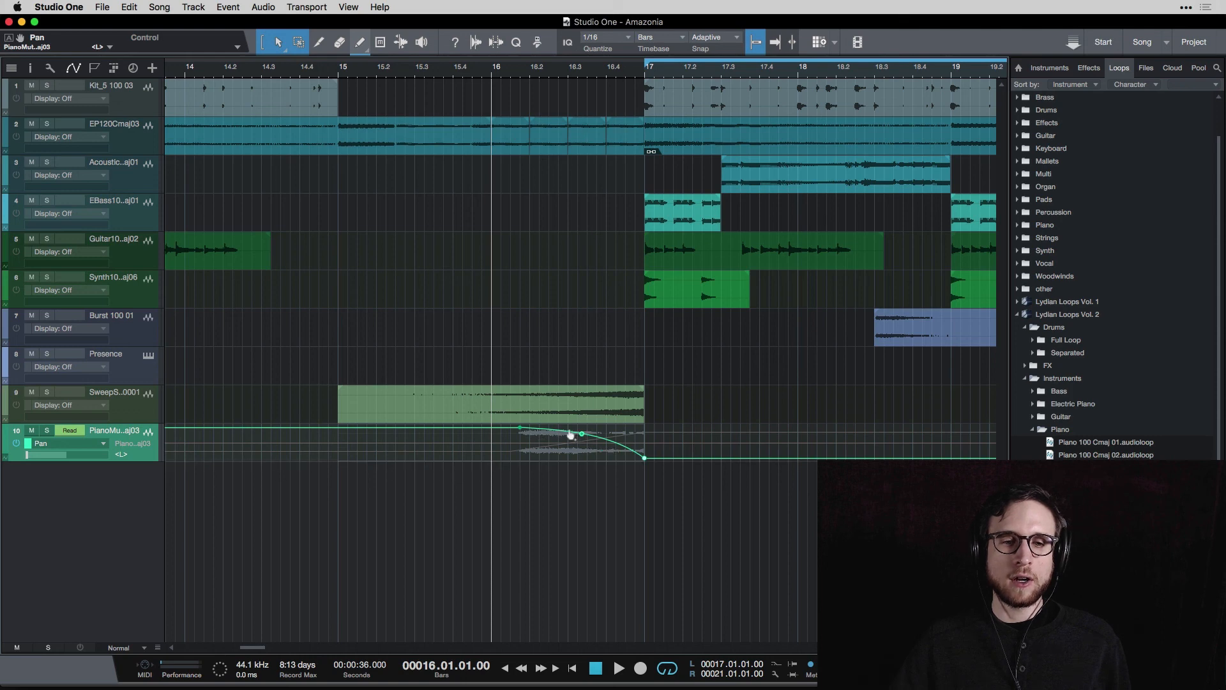
Play the curved piano pan sweep three times from bar 16 in the full mix
key("space")
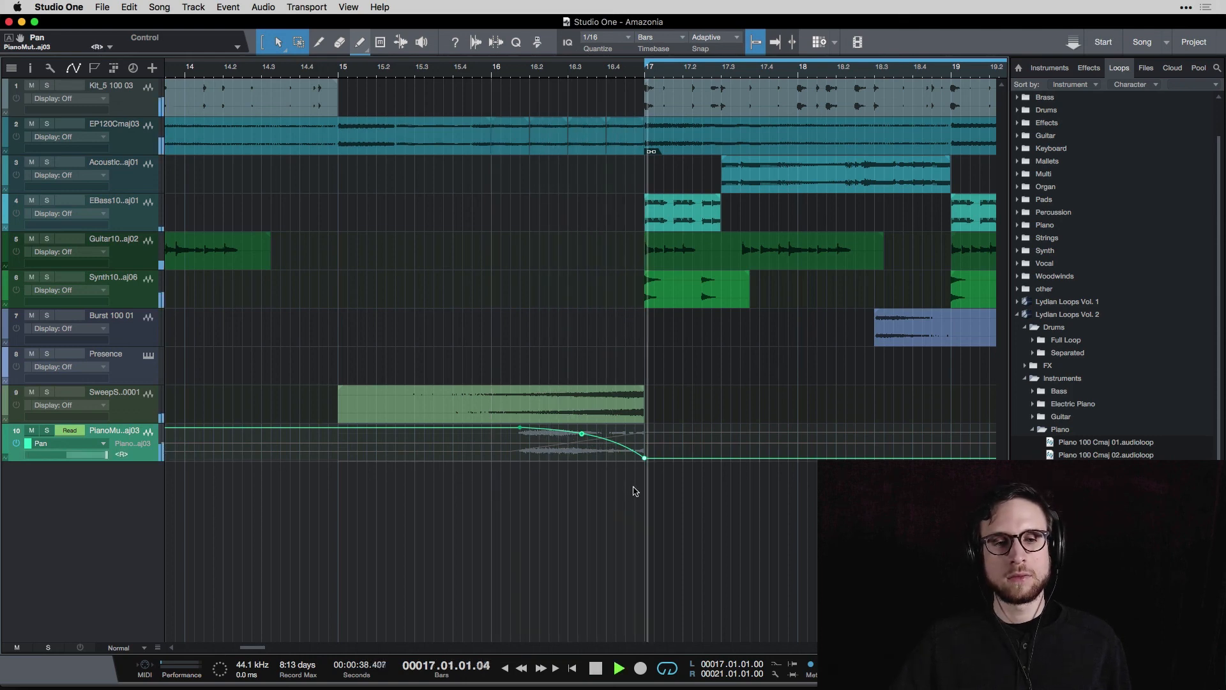
key("space")
key("space")
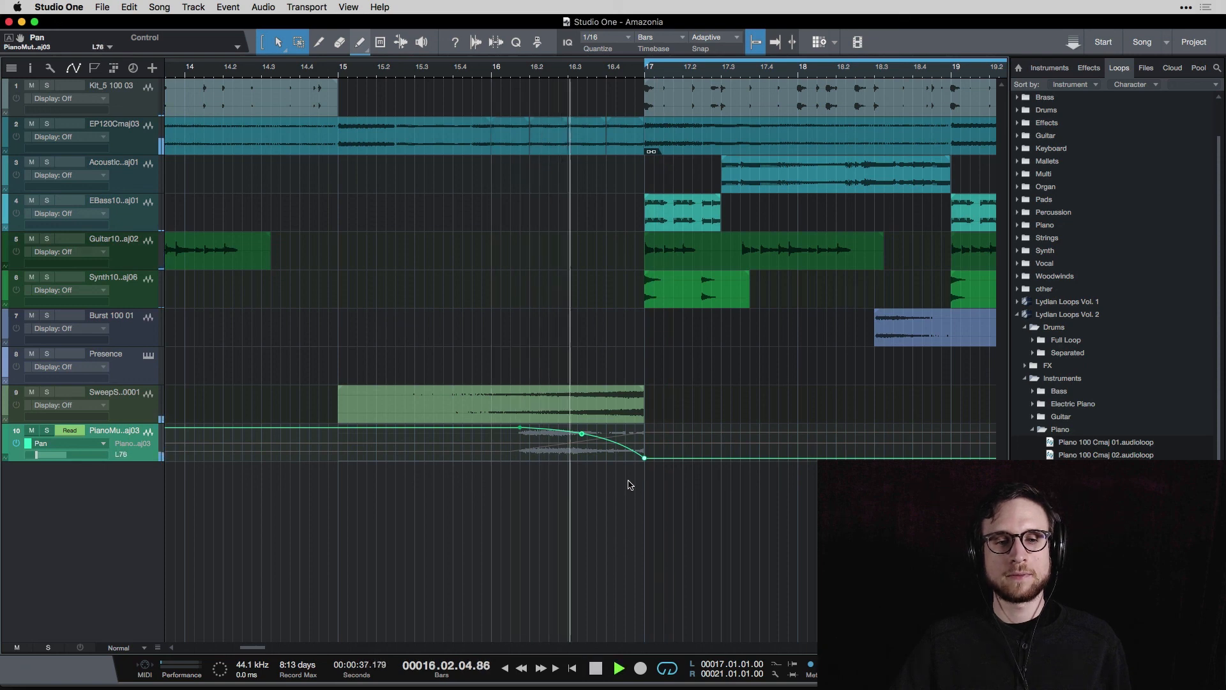
key("space")
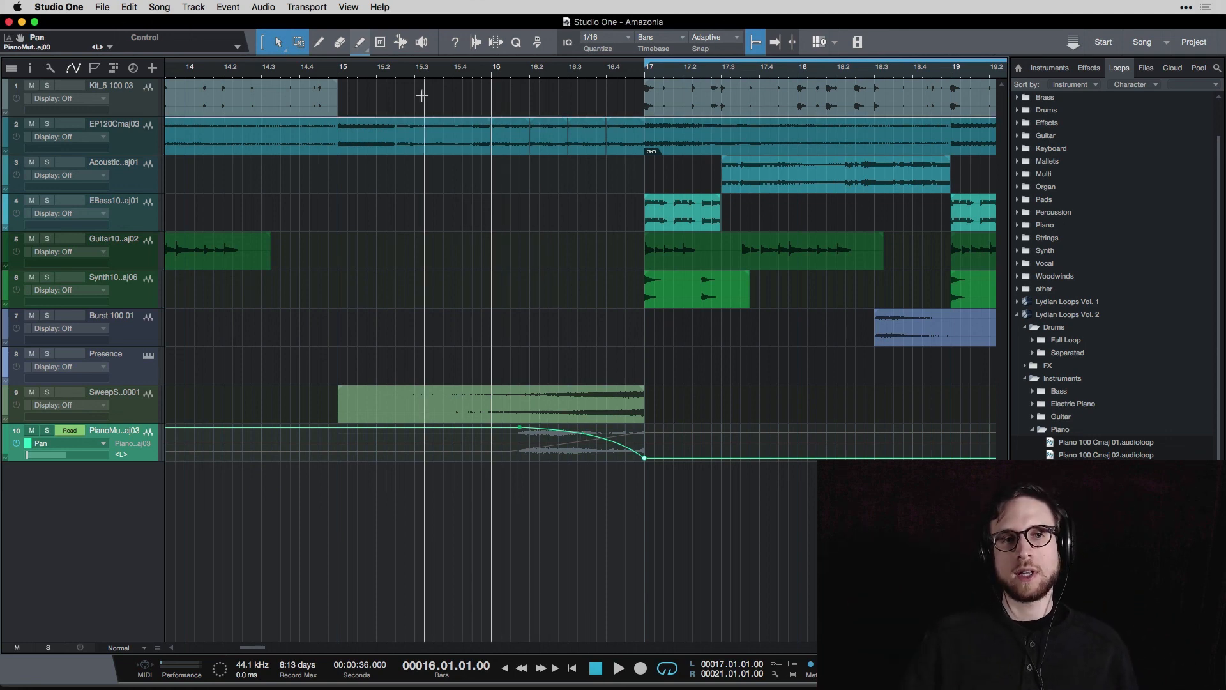
key("space")
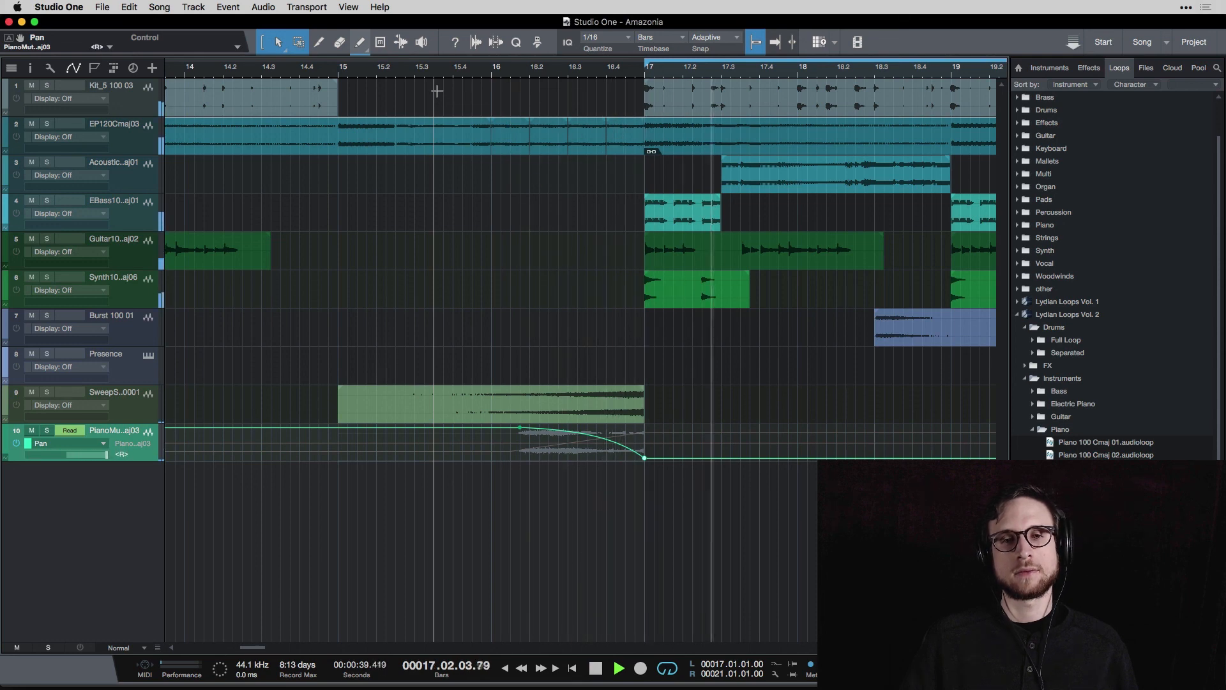
key("space")
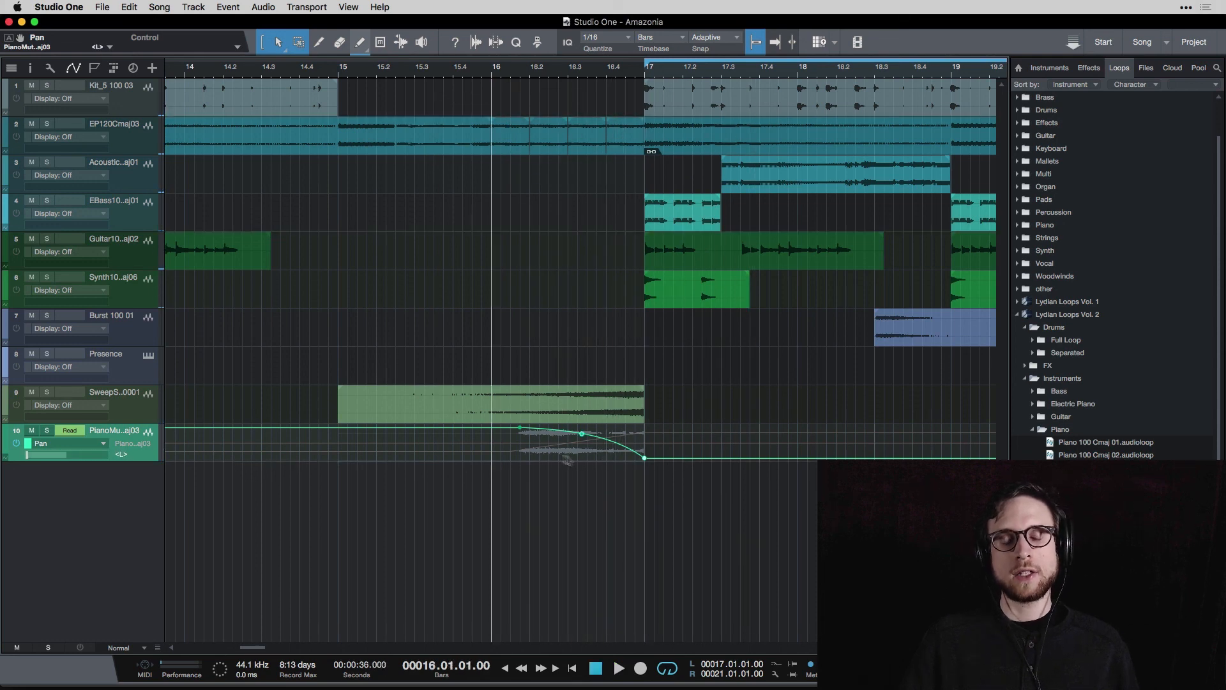